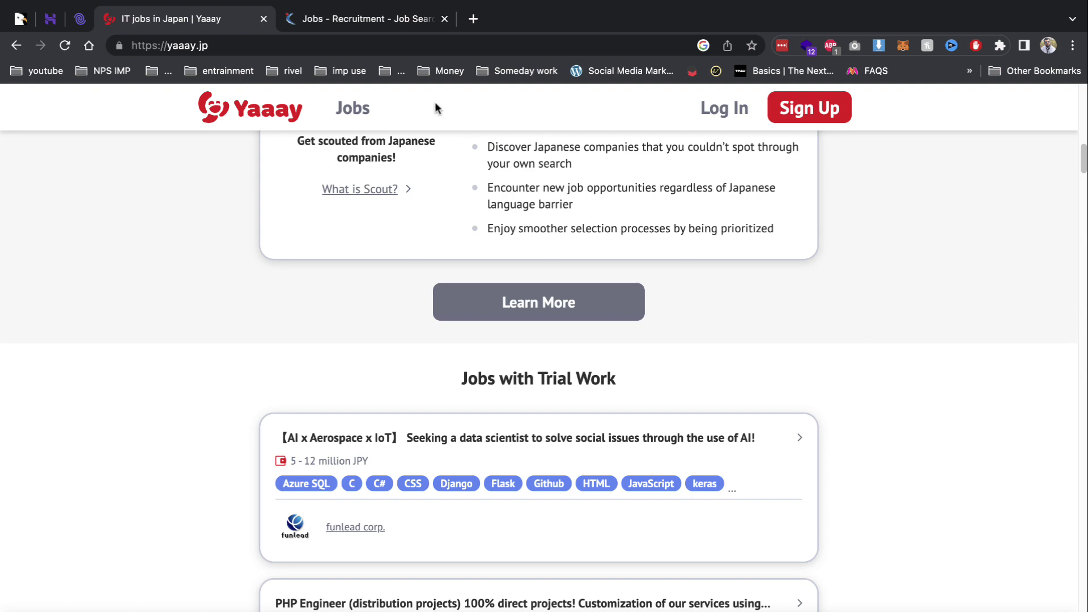
Browse the Naukri homepage, then return to the Jobcy admin jobs list.
left_click(347, 19)
scroll(376, 109, "down", 5)
mouse_move(357, 110)
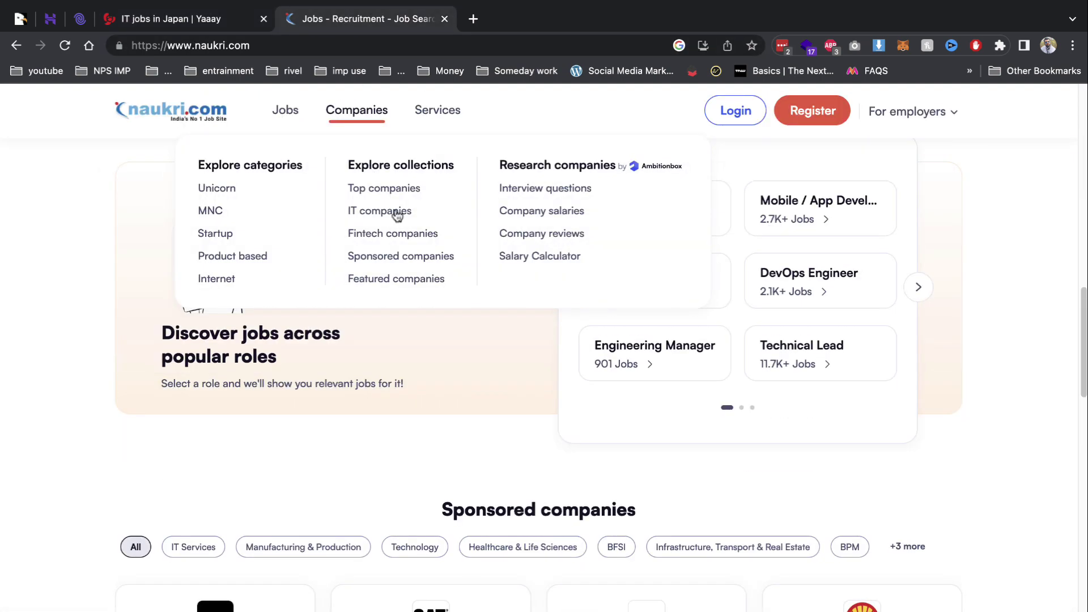
scroll(688, 329, "down", 15)
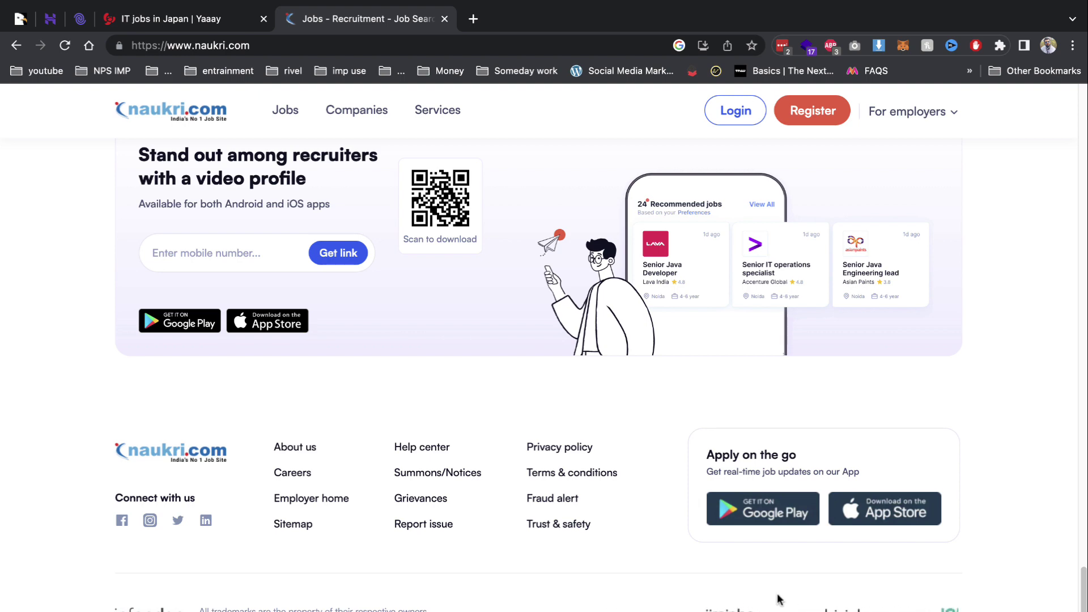
scroll(498, 426, "up", 10)
scroll(498, 426, "up", 8)
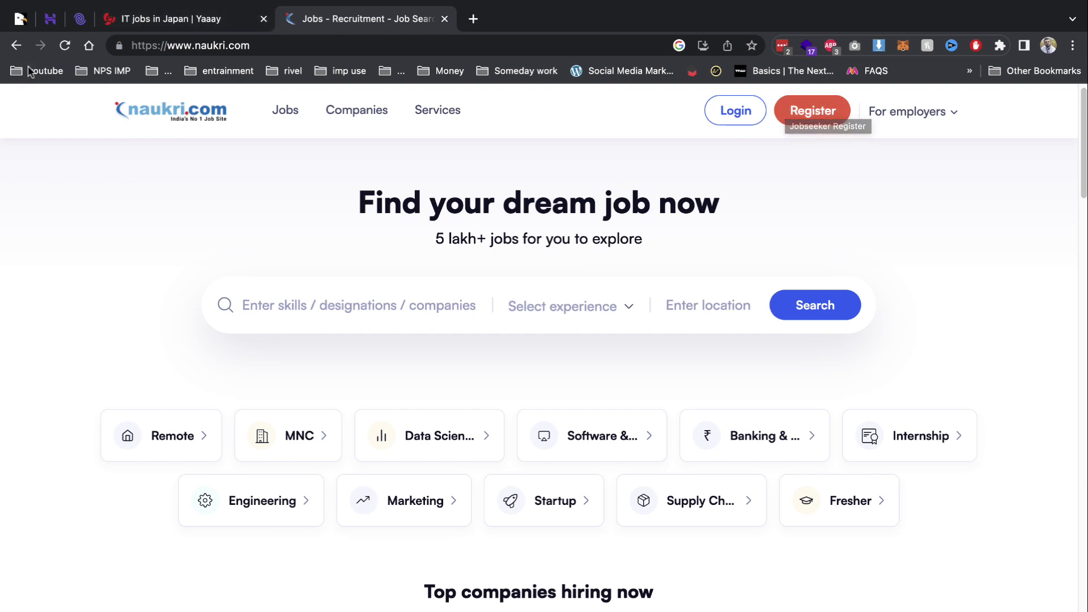
left_click(80, 19)
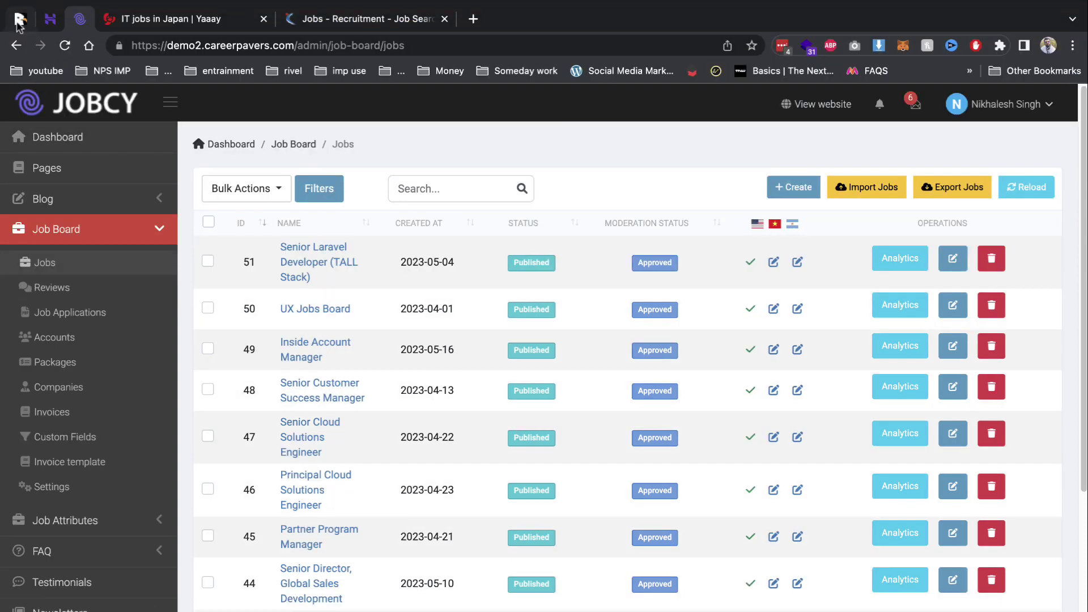
View the Jobcy item page on CodeCanyon.
left_click(21, 22)
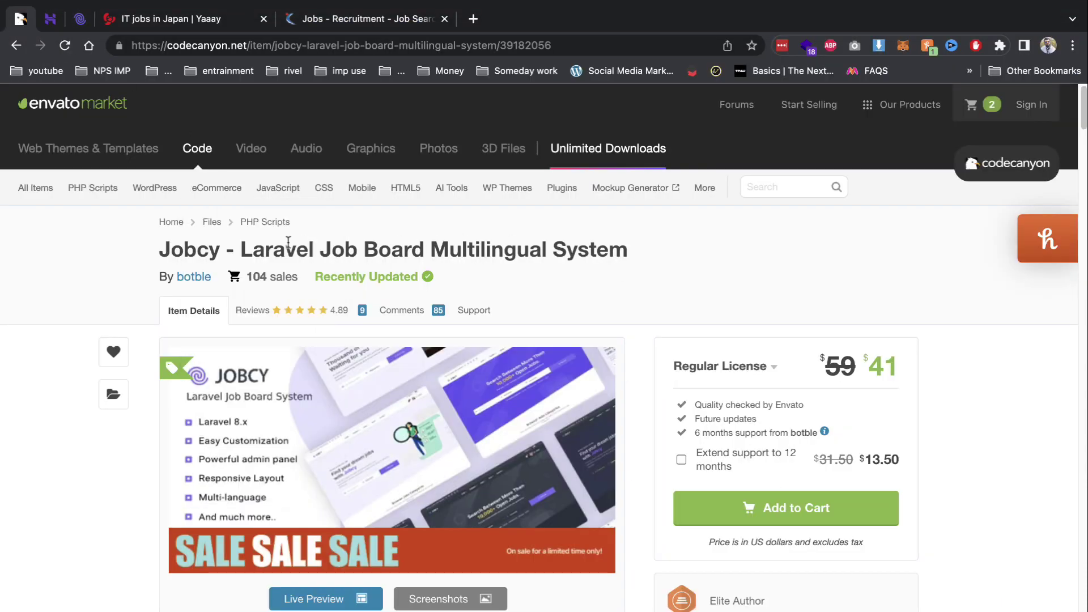
left_click_drag(289, 242, 657, 249)
scroll(544, 335, "down", 4)
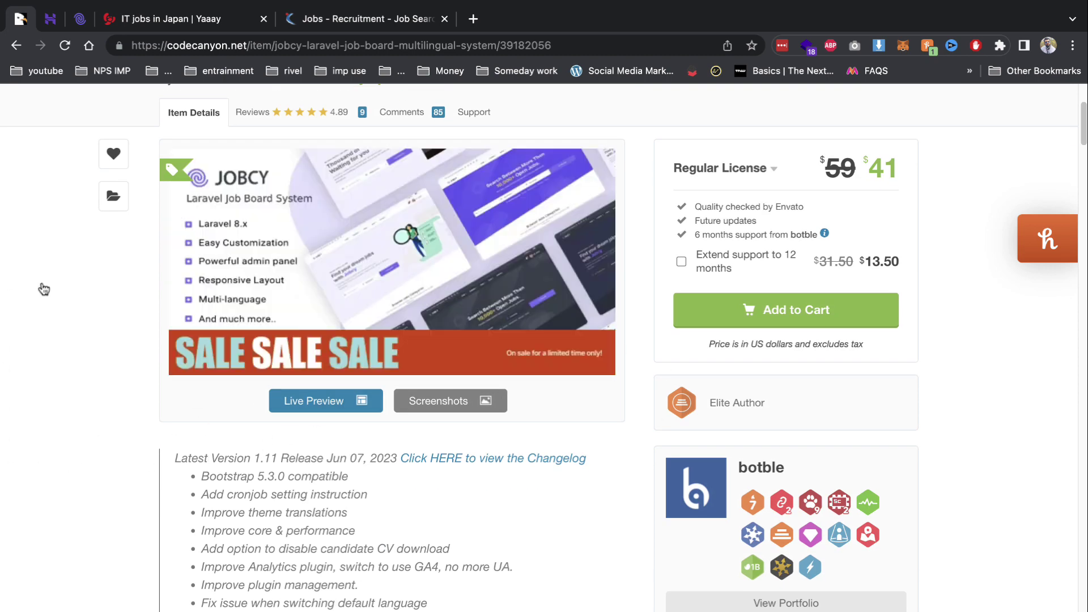
Close the third pinned tab and bring up the Hostinger dashboard for careerpavers.com.
right_click(80, 23)
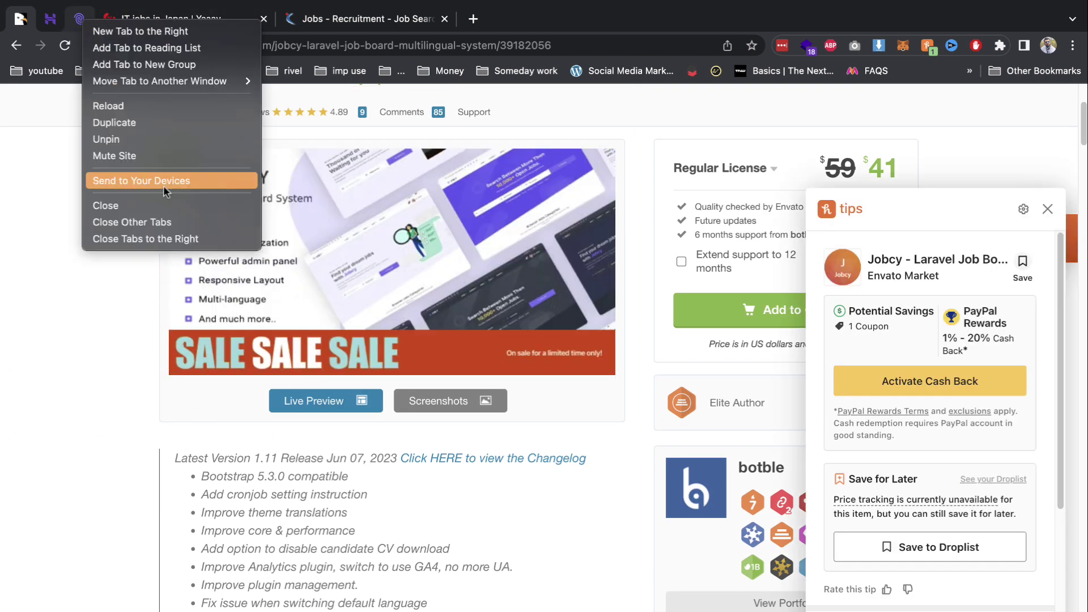
left_click(106, 205)
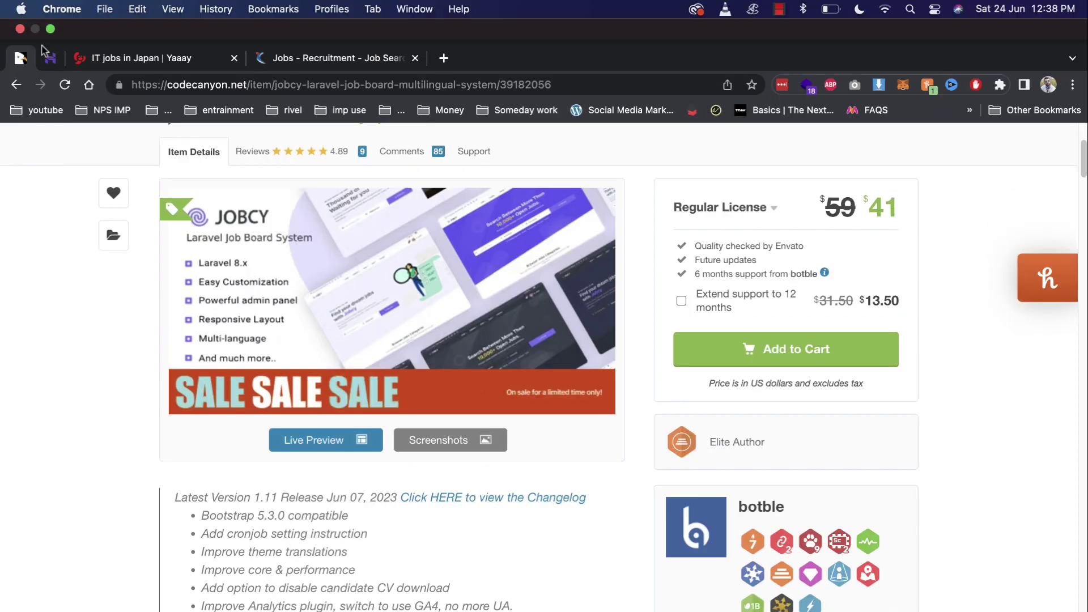
left_click(50, 60)
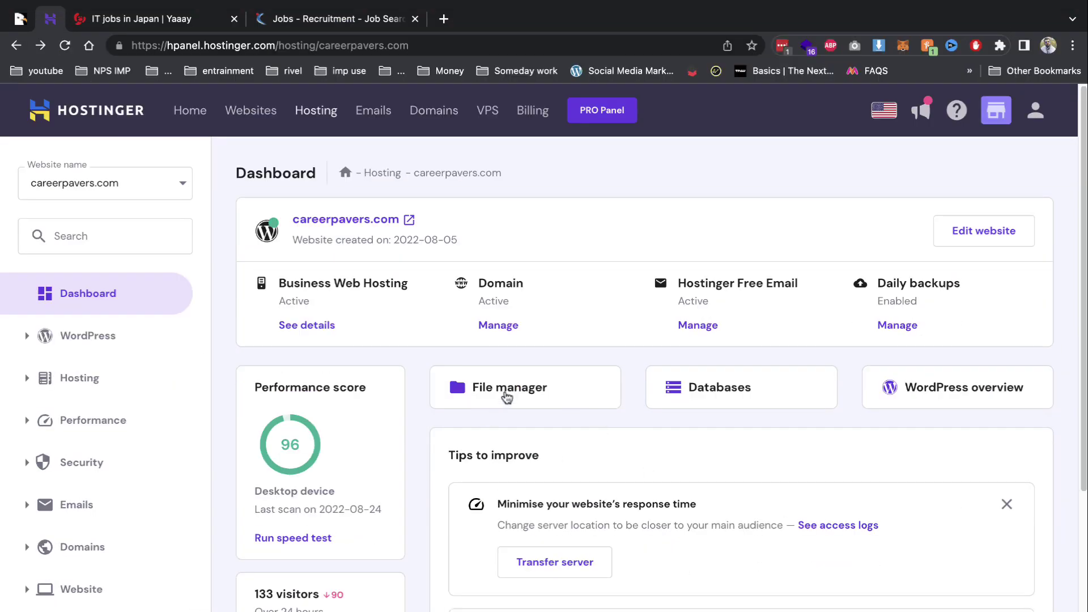
Open the empty public_html/demo2 folder in the File Manager.
left_click(506, 399)
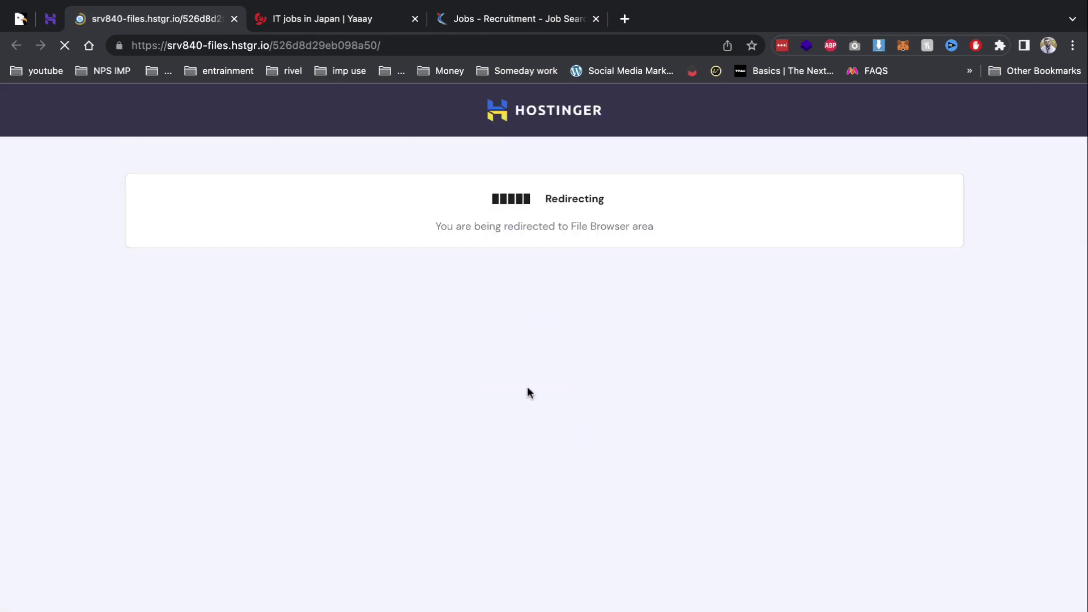
double_click(256, 253)
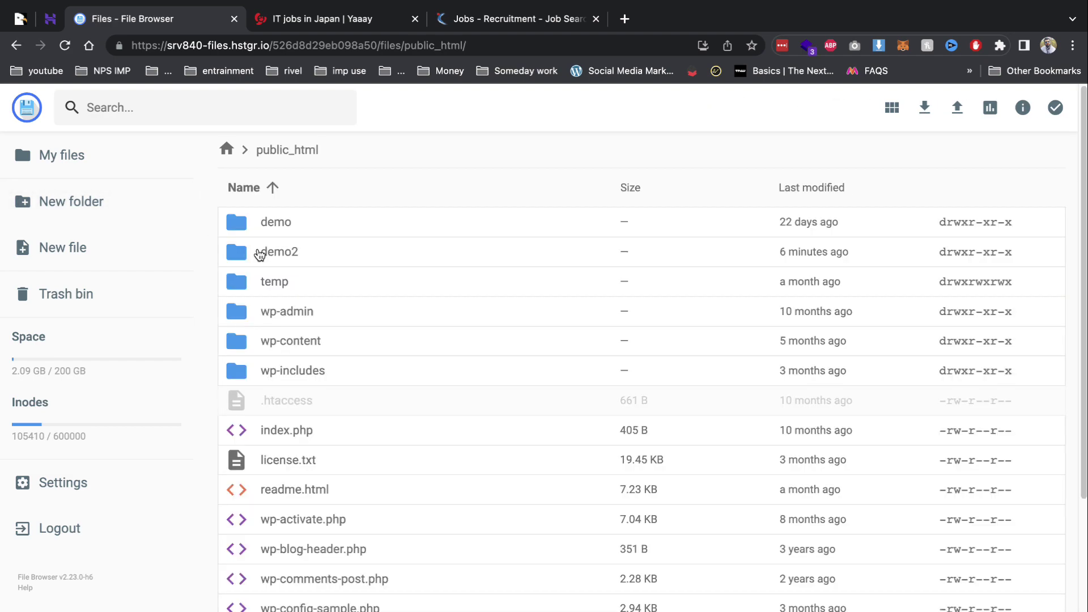
double_click(274, 252)
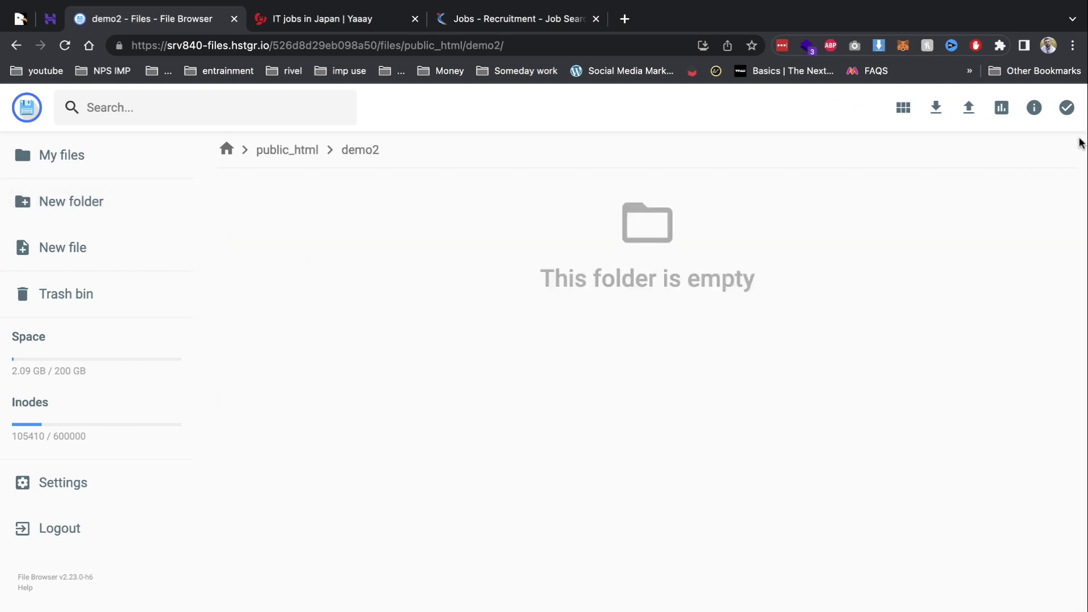
Upload main.zip from the Desktop into demo2 and return to hPanel.
left_click(970, 104)
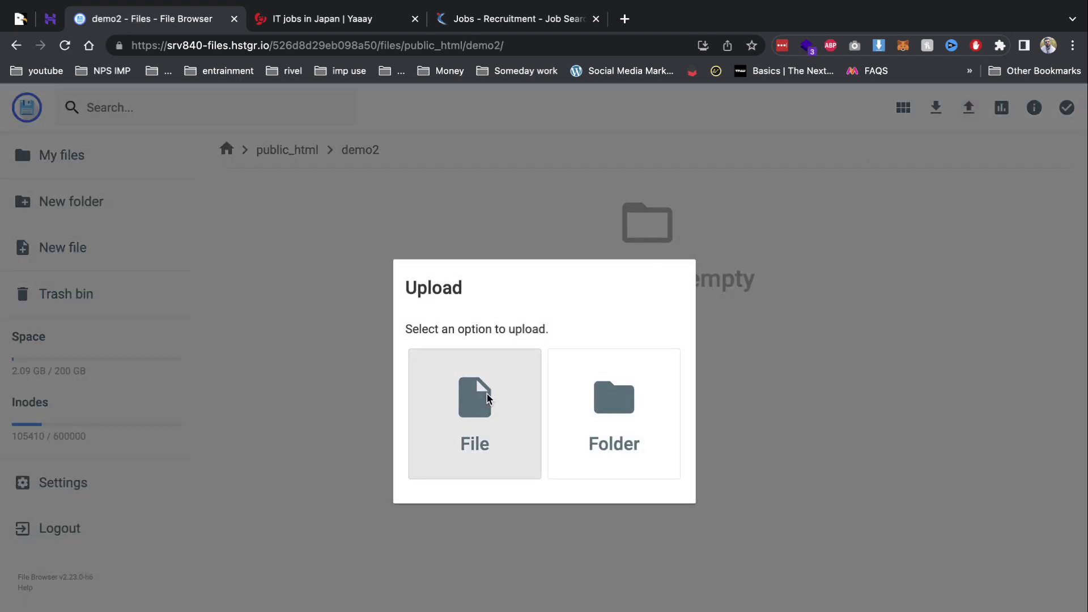
left_click(487, 397)
scroll(479, 323, "down", 5)
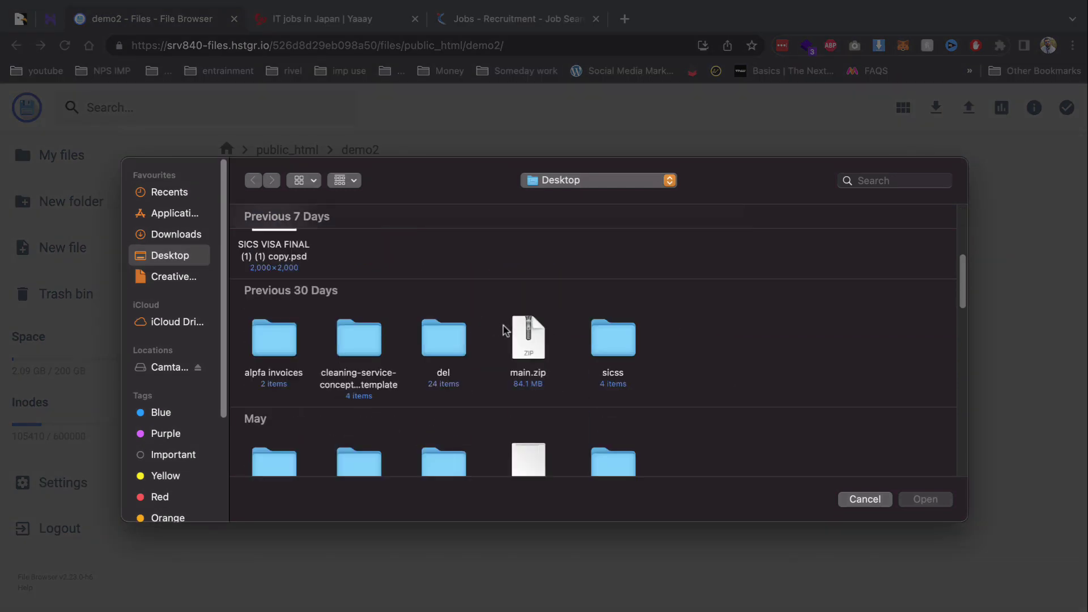
left_click(510, 331)
double_click(514, 332)
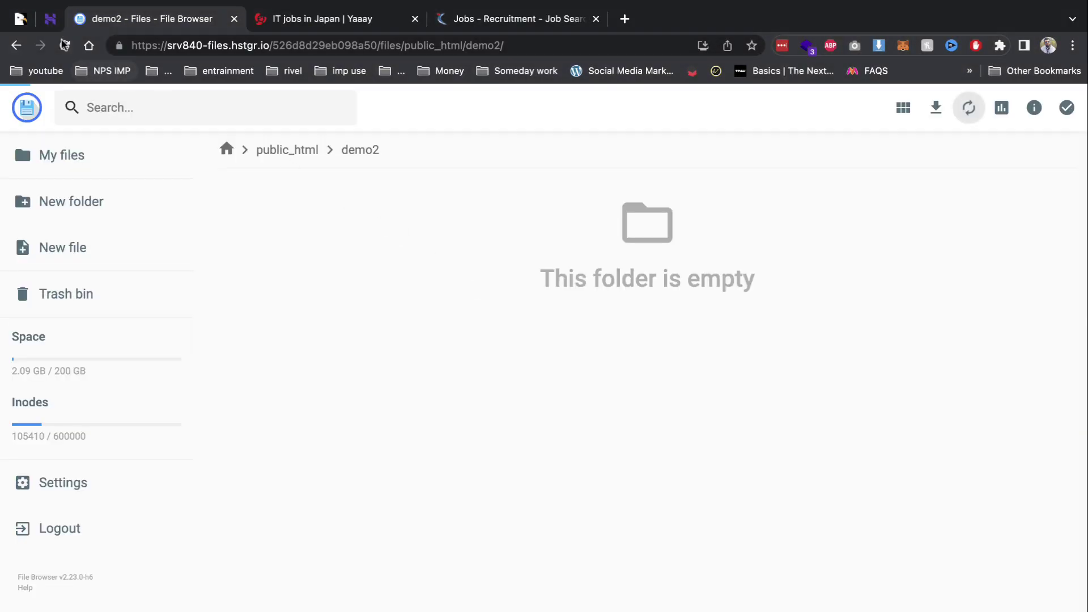
left_click(50, 19)
Enter demo2 as the new MySQL database name and username, and start the password.
left_click(731, 406)
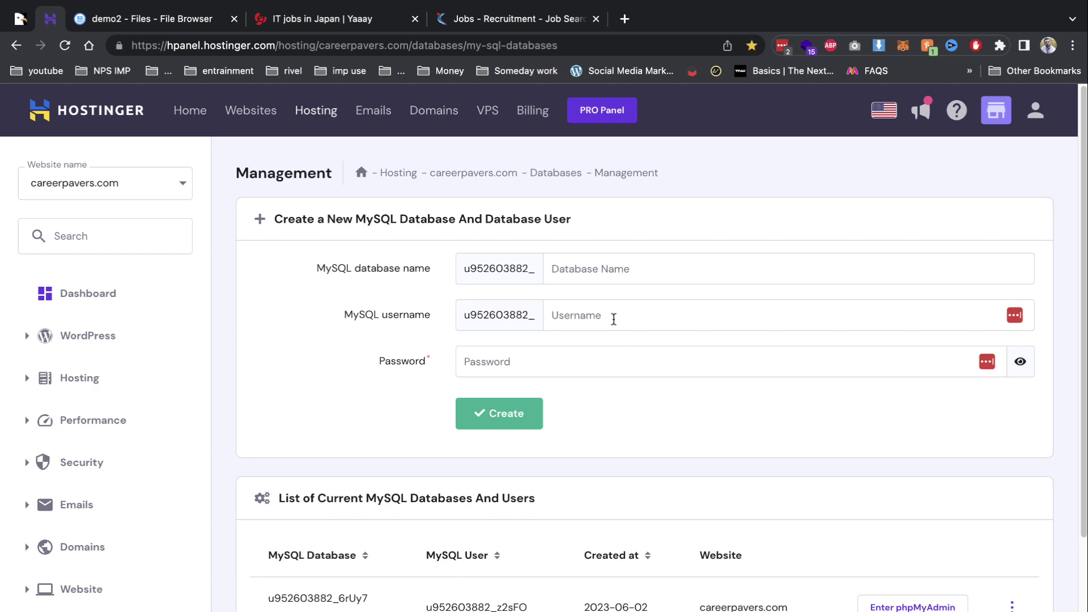
left_click(608, 267)
type("d")
key("Tab")
type("demo2")
key("Tab")
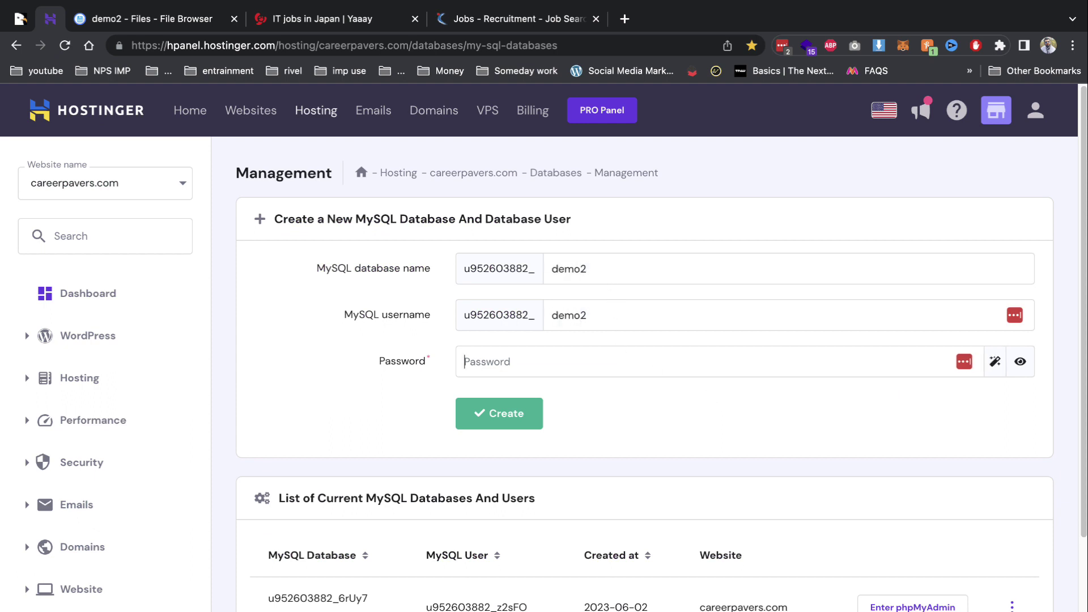
type("demo")
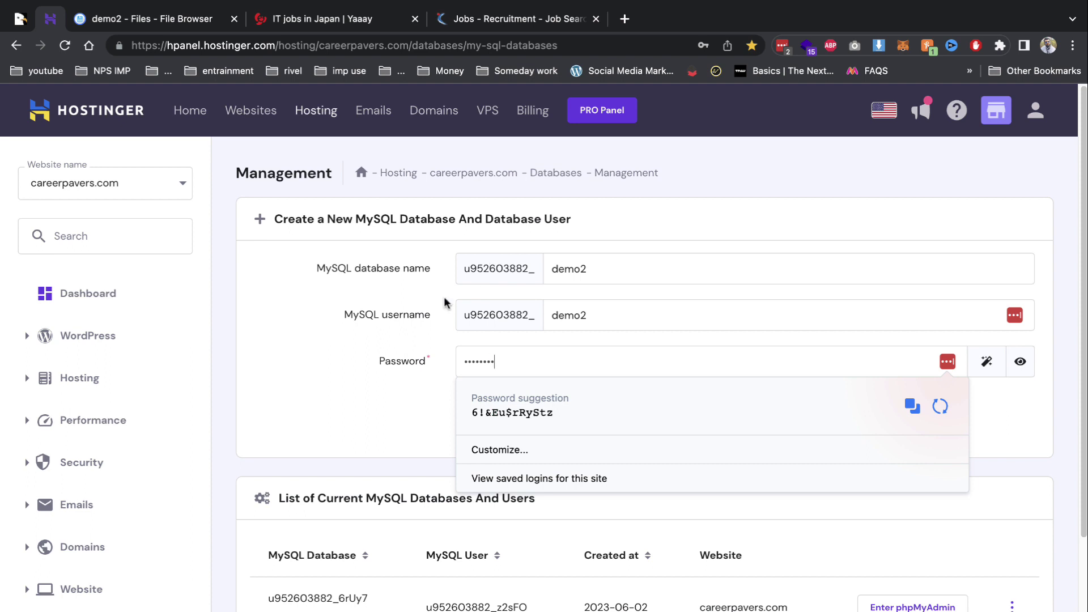
Replace the password, create the demo2 database and user, and check the upload's progress.
left_click(510, 349)
left_click(510, 349)
key("ctrl+a")
type("d")
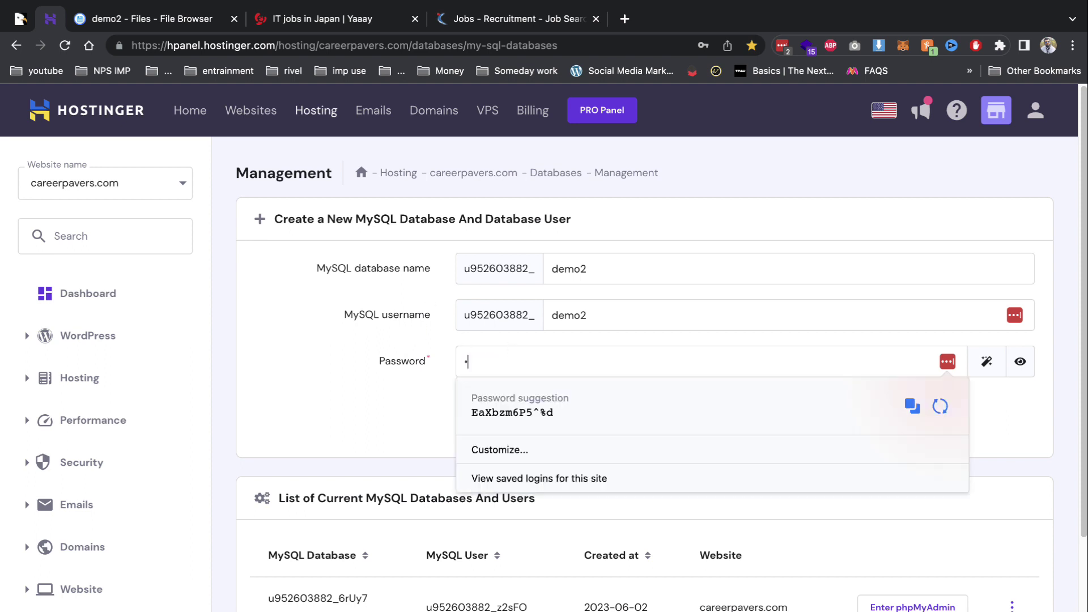
type("3")
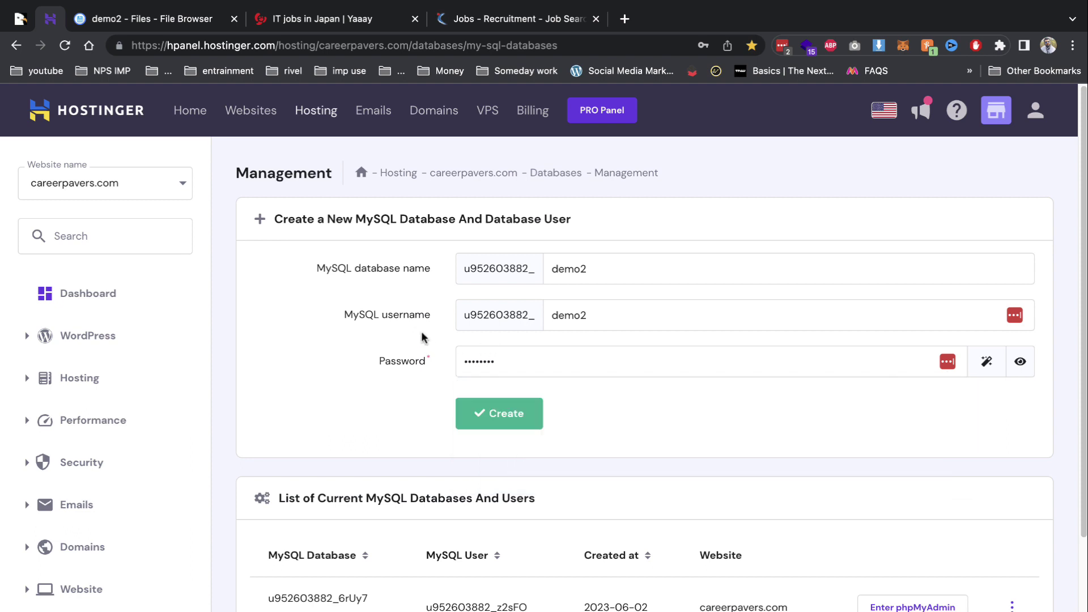
left_click(479, 405)
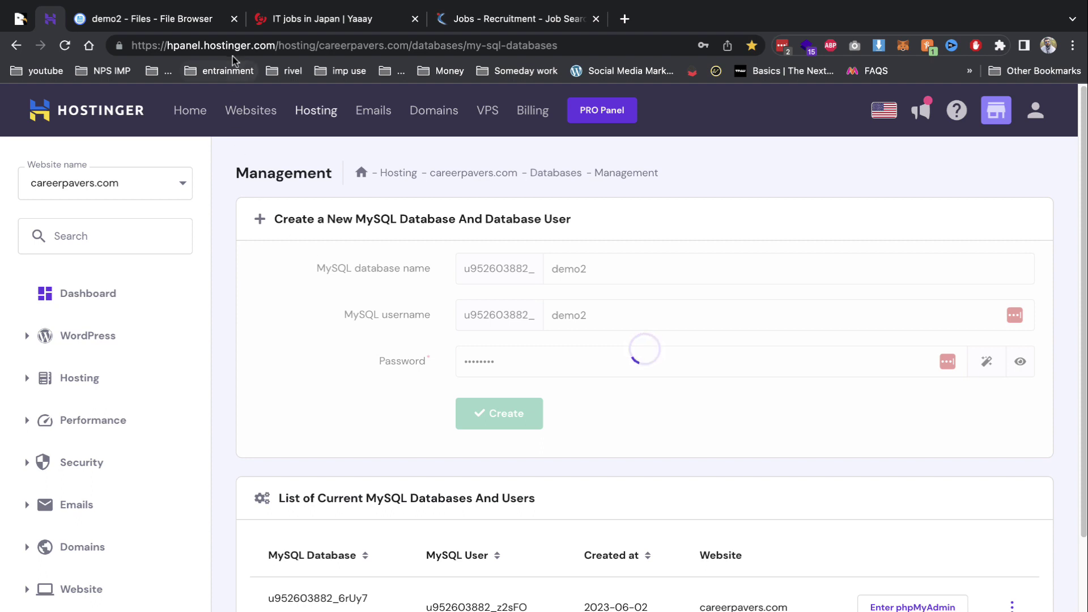
left_click(212, 29)
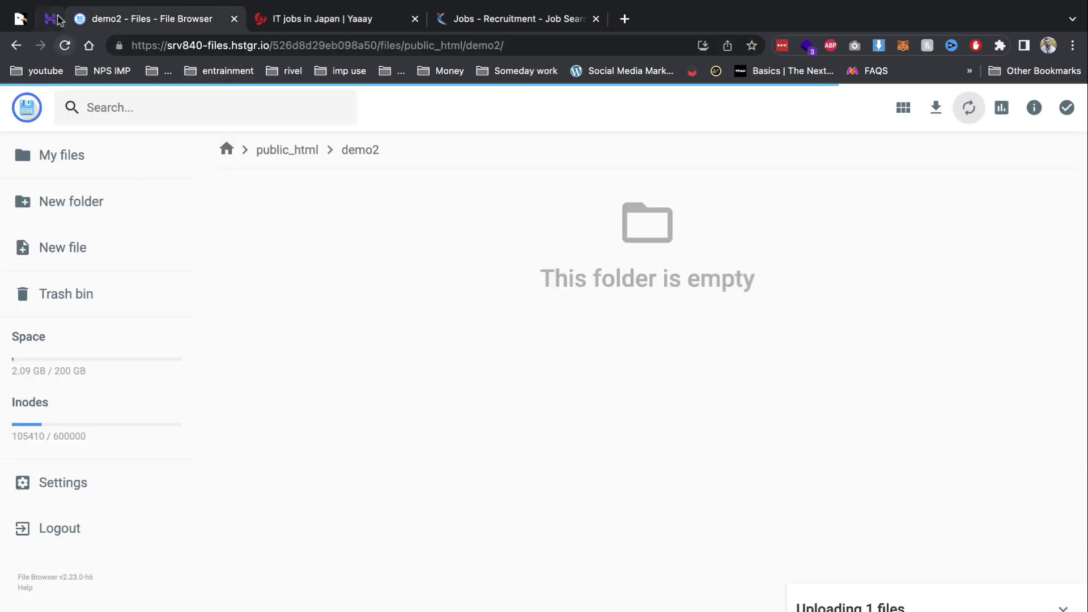
key("ctrl+shift+Tab")
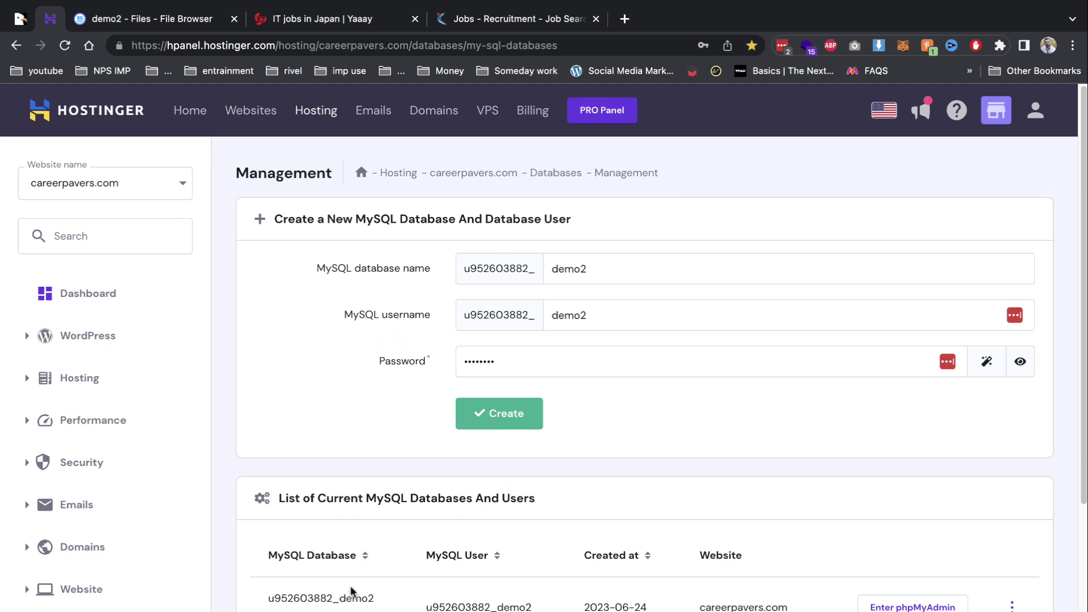
Copy the demo2 database name, then extract main.zip with demo2 as the target folder.
double_click(354, 593)
left_click(170, 19)
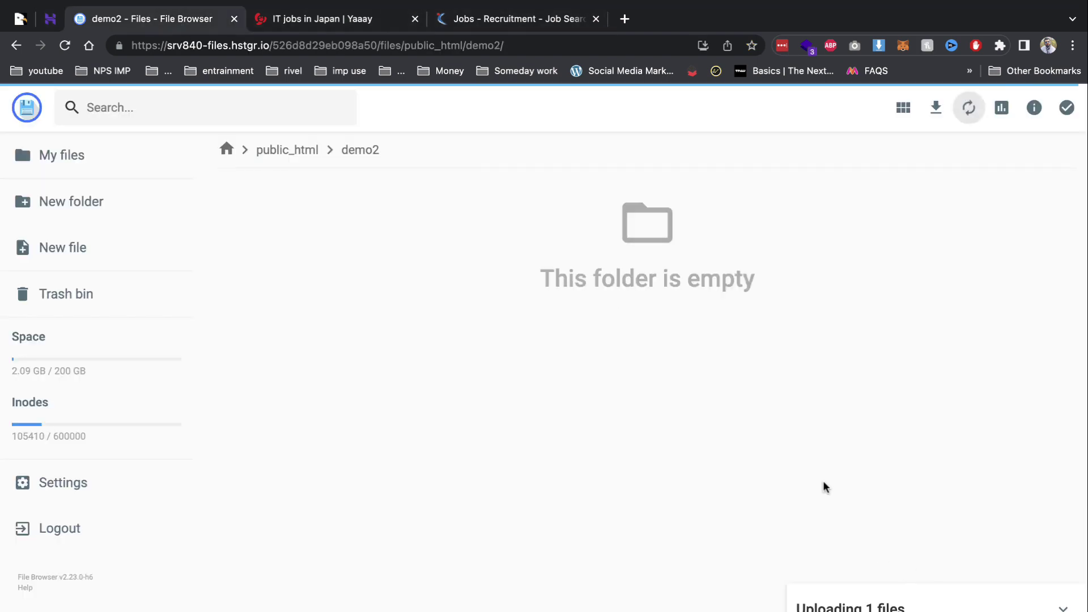
right_click(363, 226)
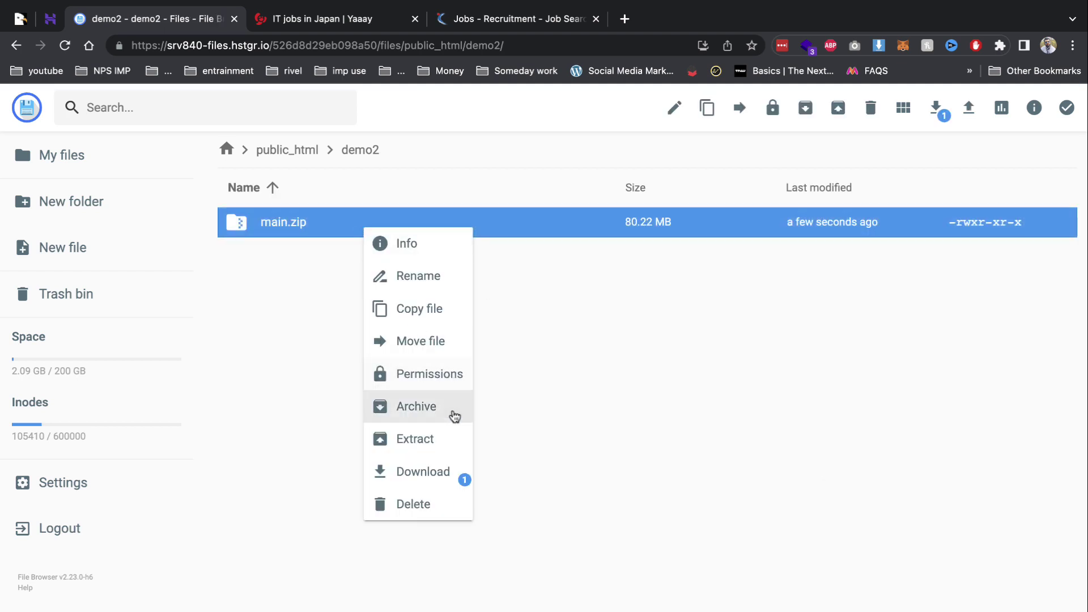
left_click(445, 439)
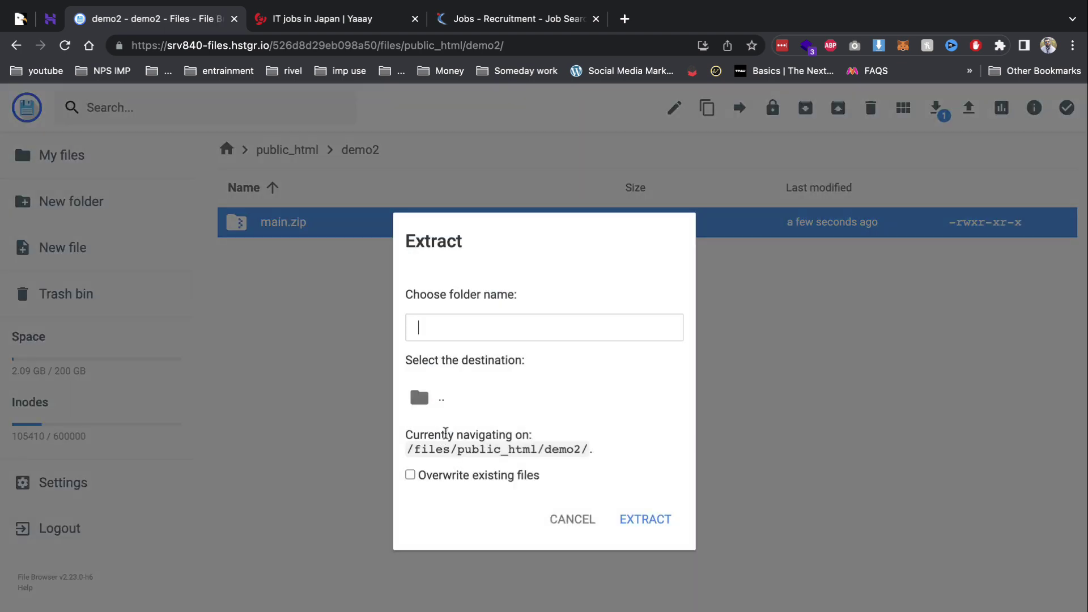
type("Demo1")
key("BackSpace")
type("2")
key("ctrl+a")
type("demo2")
left_click(450, 410)
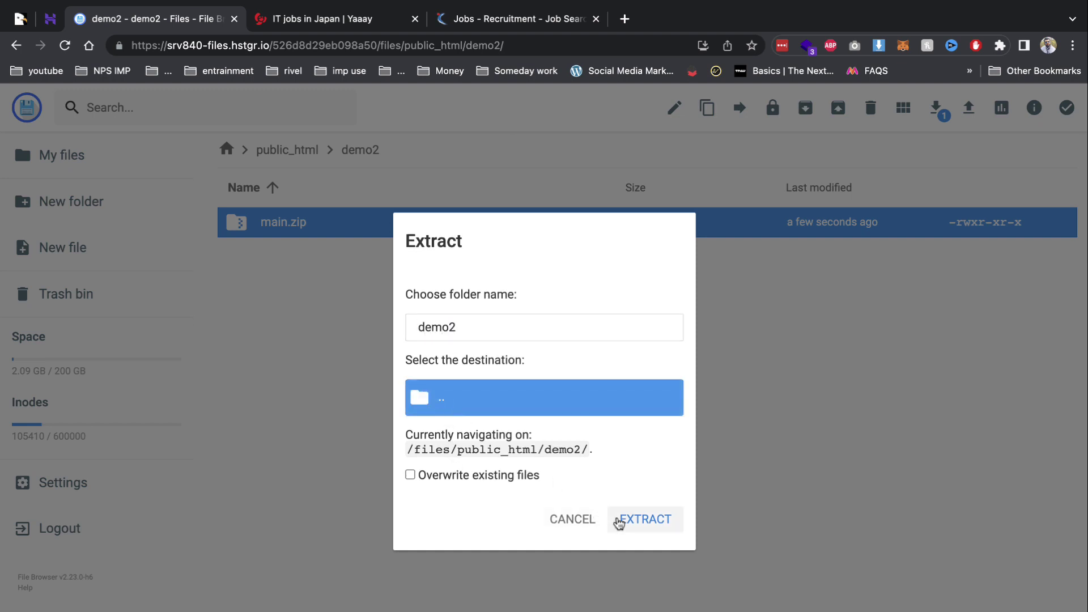
left_click(634, 519)
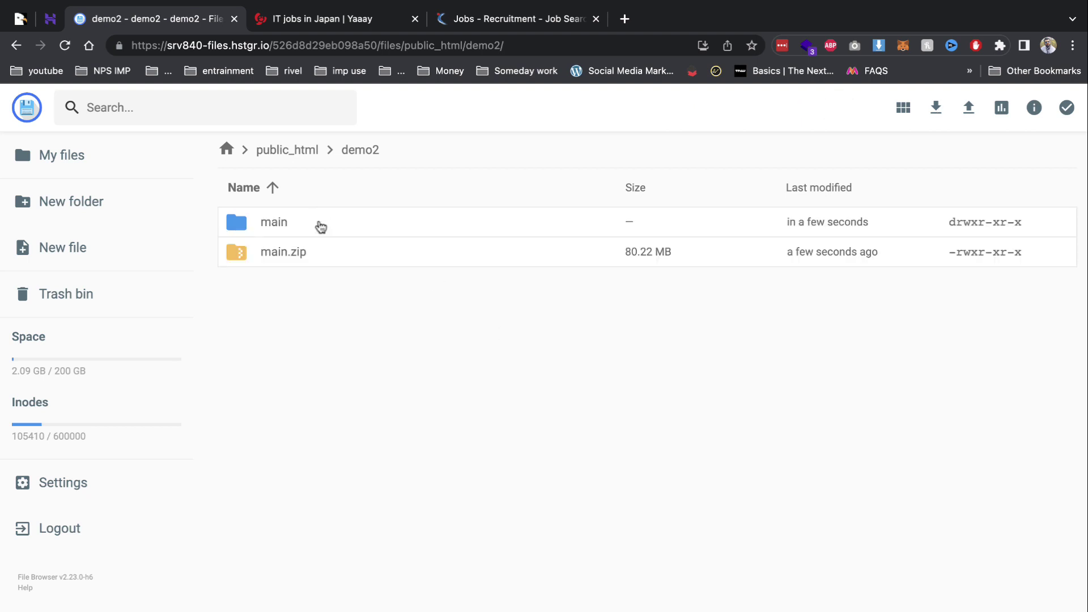
Move everything inside the extracted main folder up into demo2.
double_click(320, 222)
key("ctrl+a")
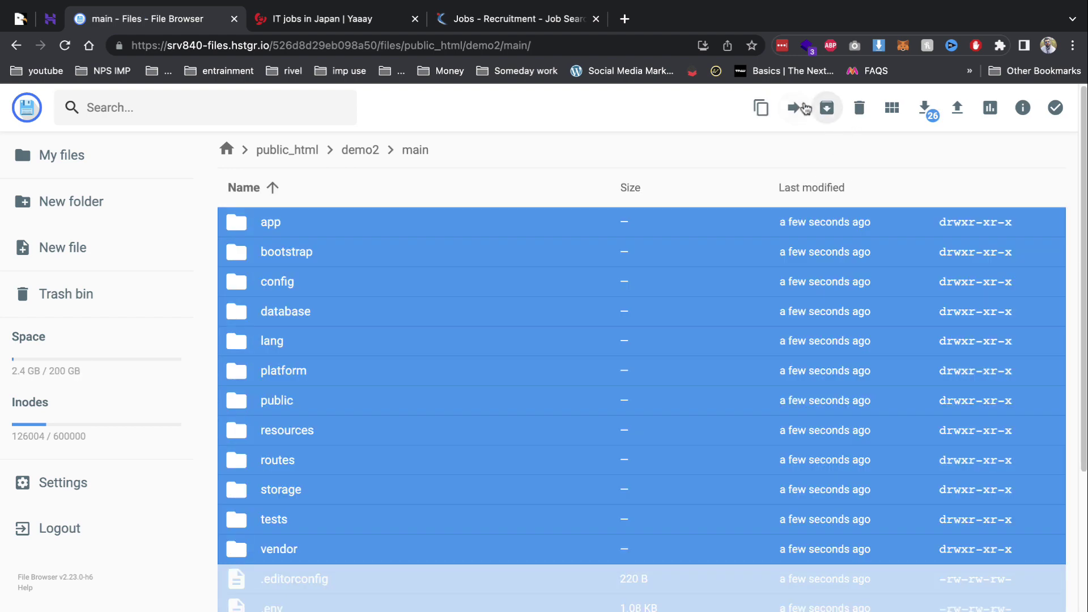
left_click(793, 108)
left_click(507, 224)
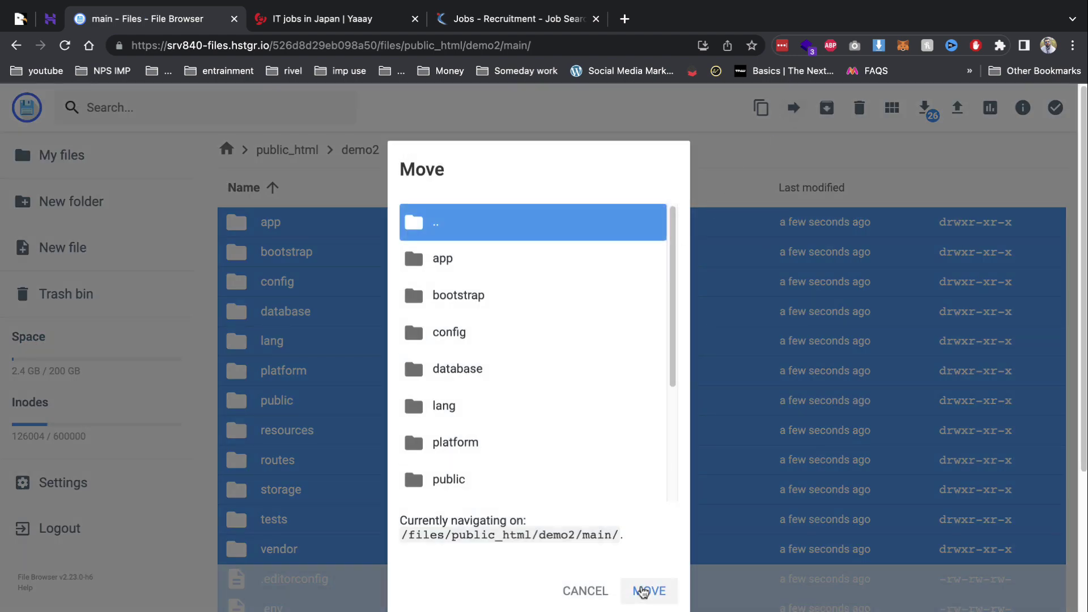
left_click(640, 590)
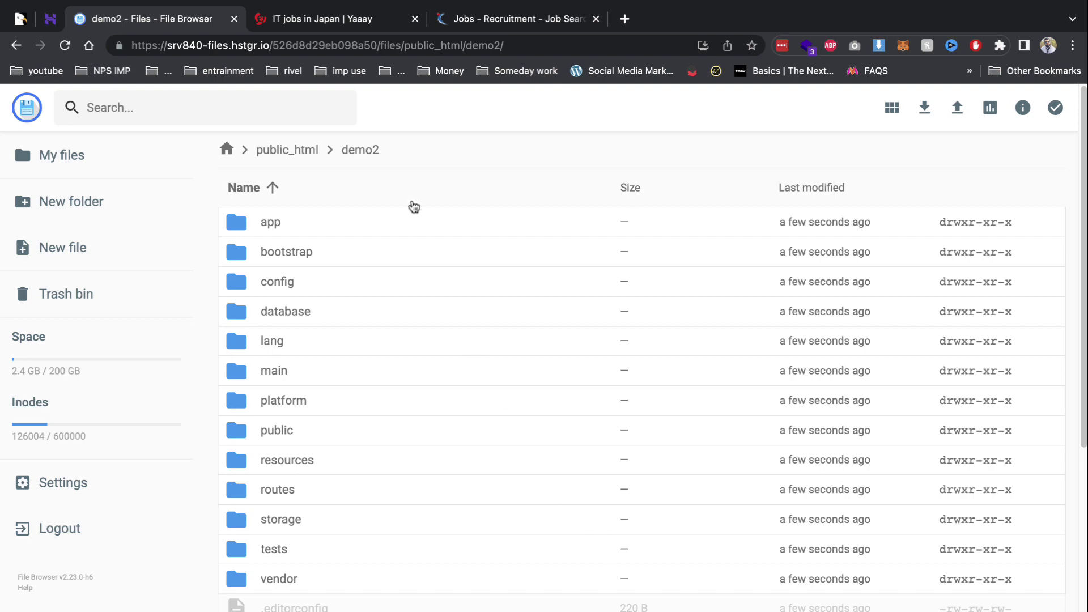
Switch to the Yaaay tab and select its web address.
left_click(349, 45)
left_click(351, 18)
left_click(352, 50)
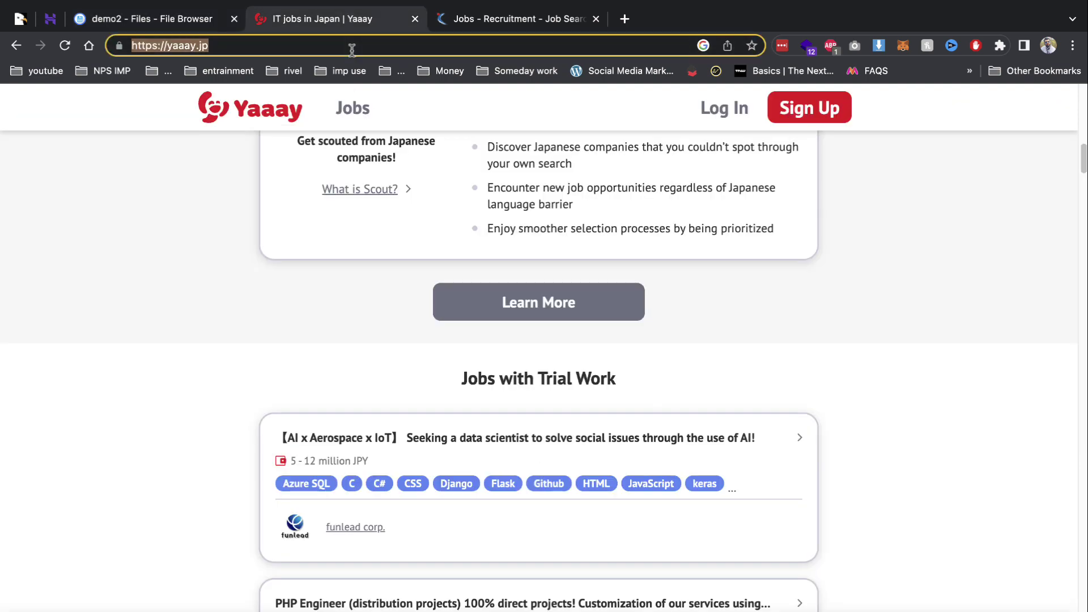
Load demo2.careerpavers.com and continue to the installer's Environment Settings step.
type("DE")
key("Return")
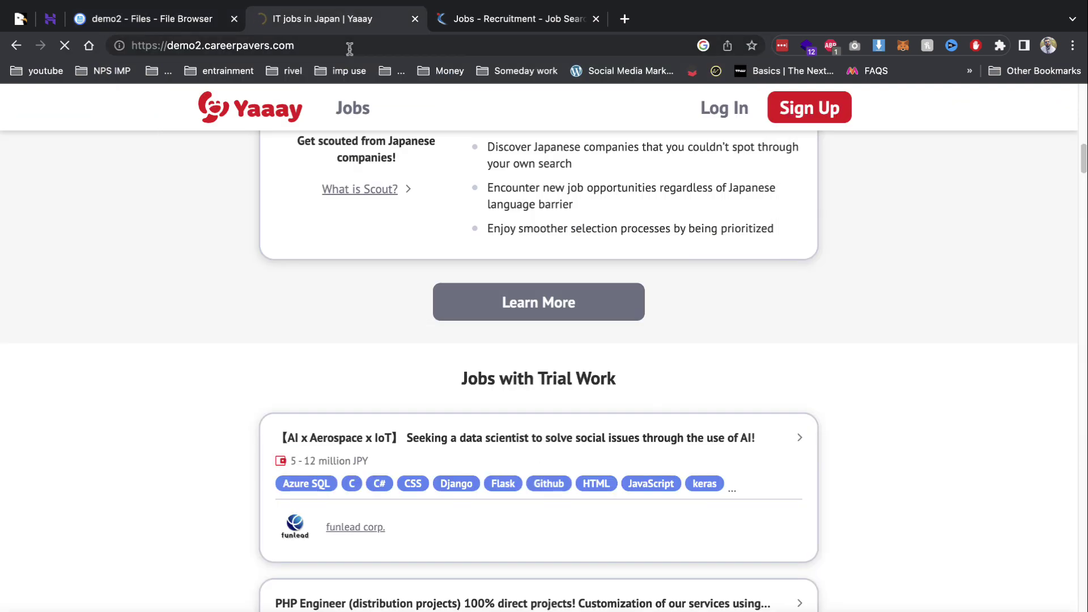
scroll(504, 586, "down", 10)
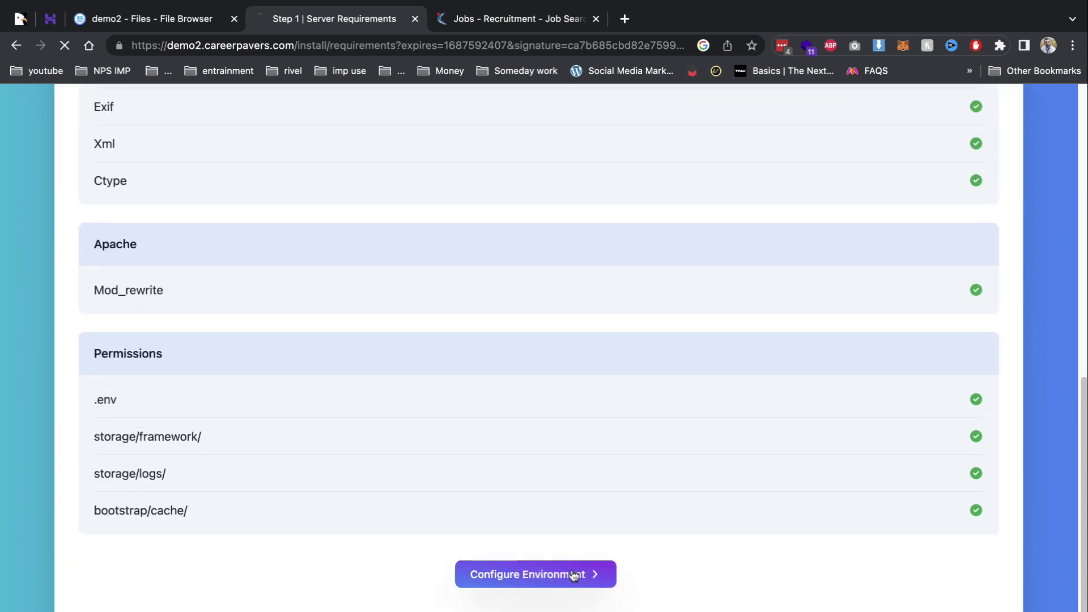
left_click(573, 573)
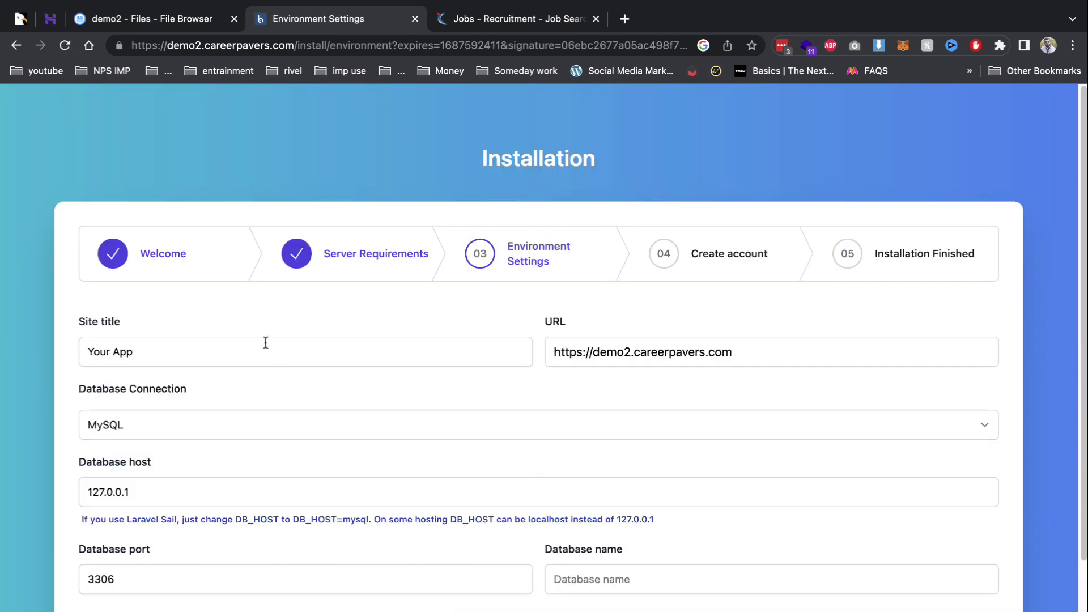
Set database host to localhost and fill in the demo2 database name, username and password.
triple_click(221, 485)
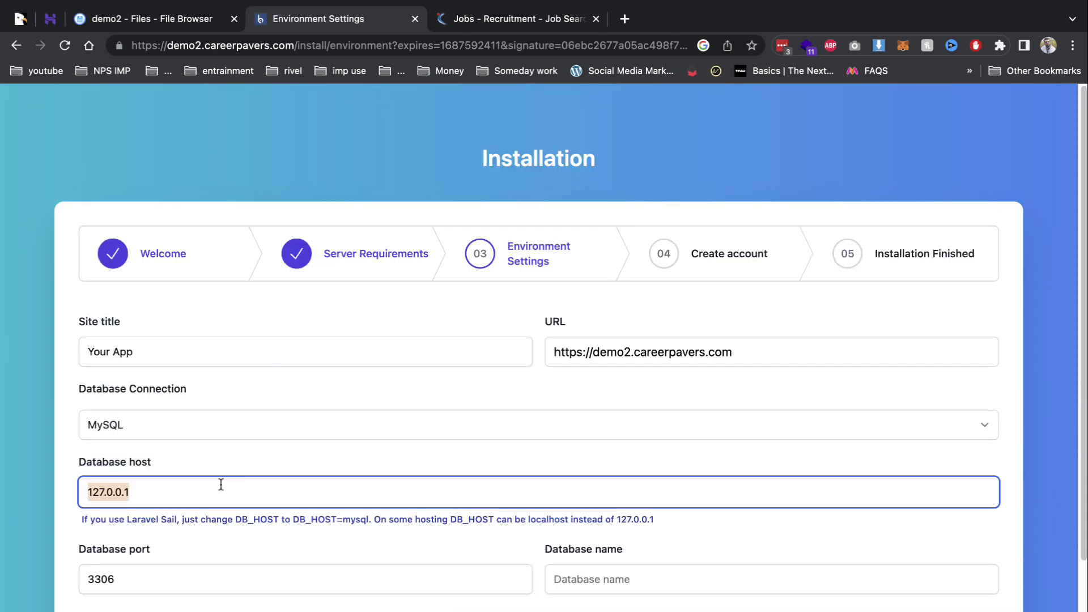
type("LO")
key("Down")
key("Return")
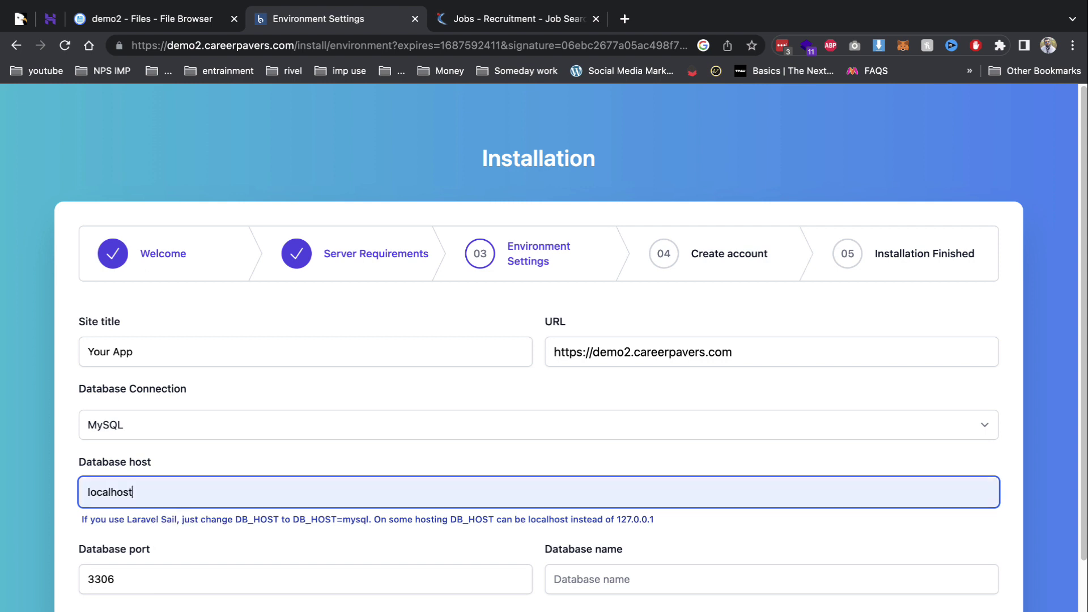
key("Tab")
key("Tab")
type("u952603882_demo2")
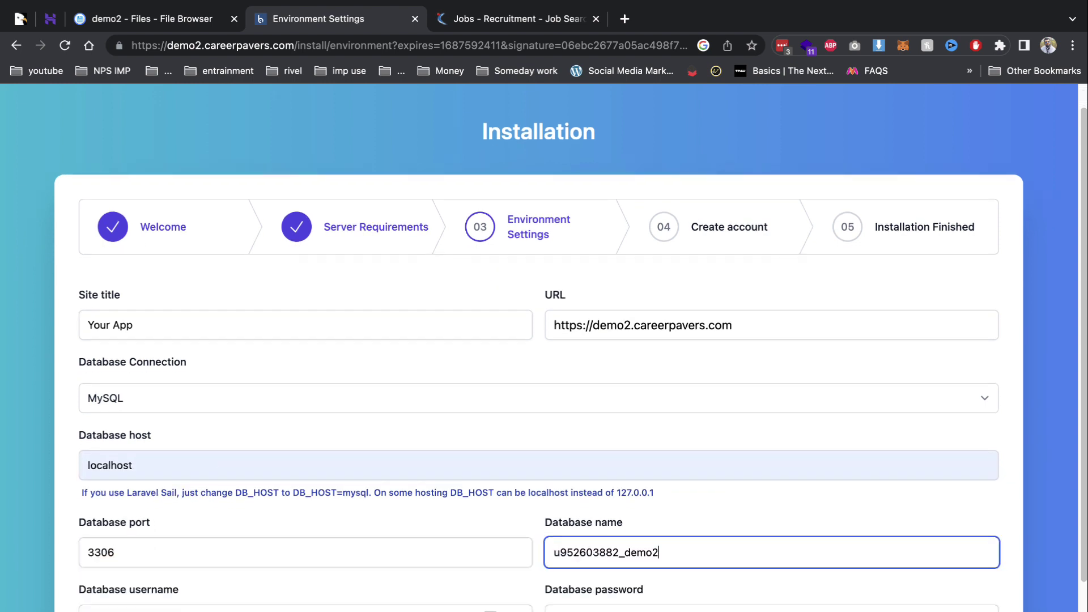
key("Tab")
type("u952603882_demo2")
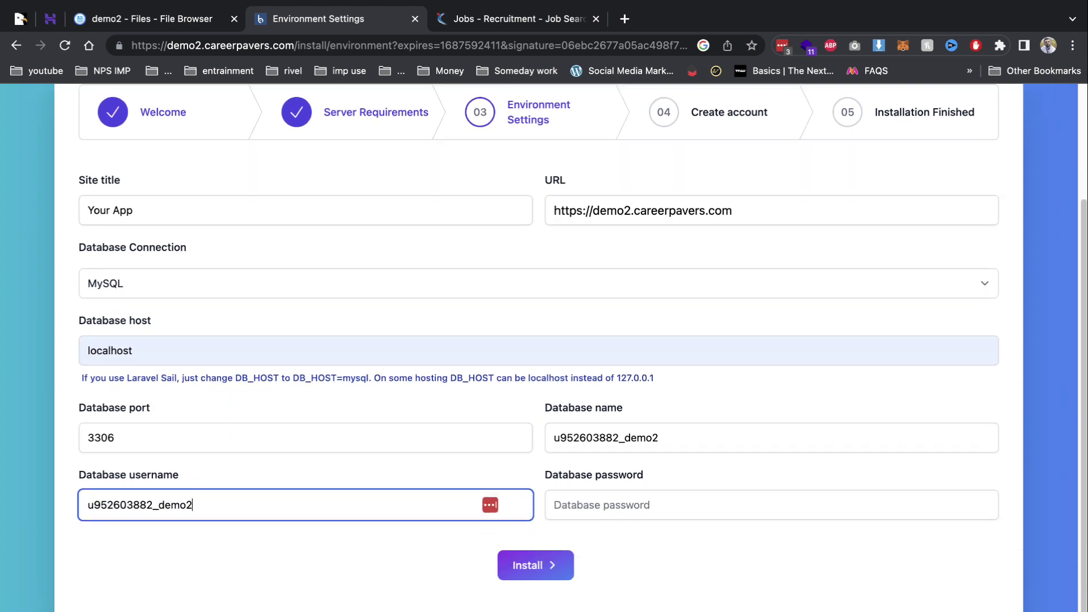
key("Tab")
type("D")
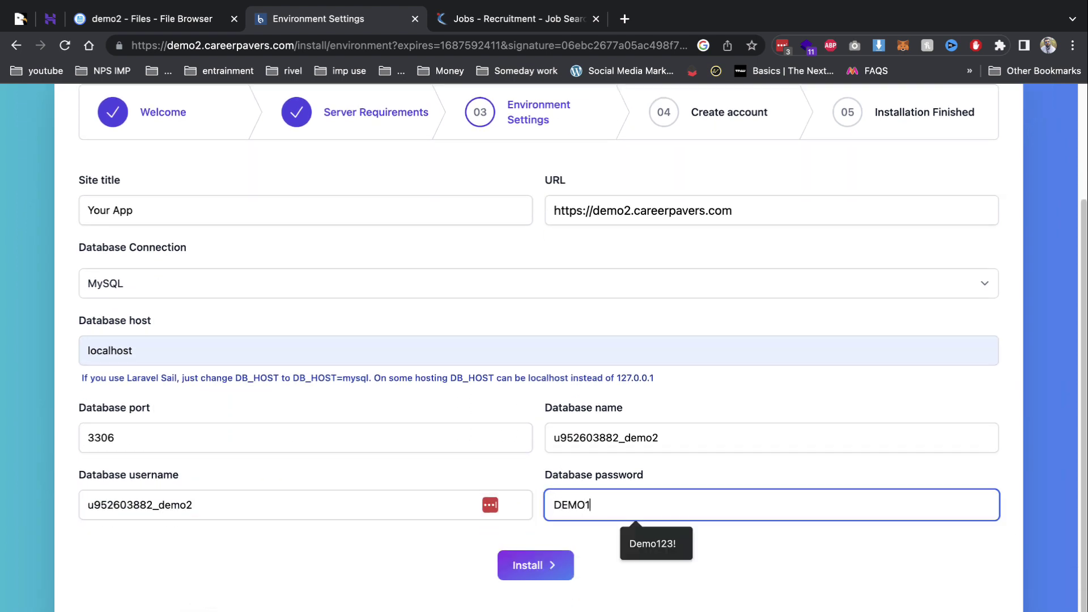
type("EMO123")
key("Down")
key("Return")
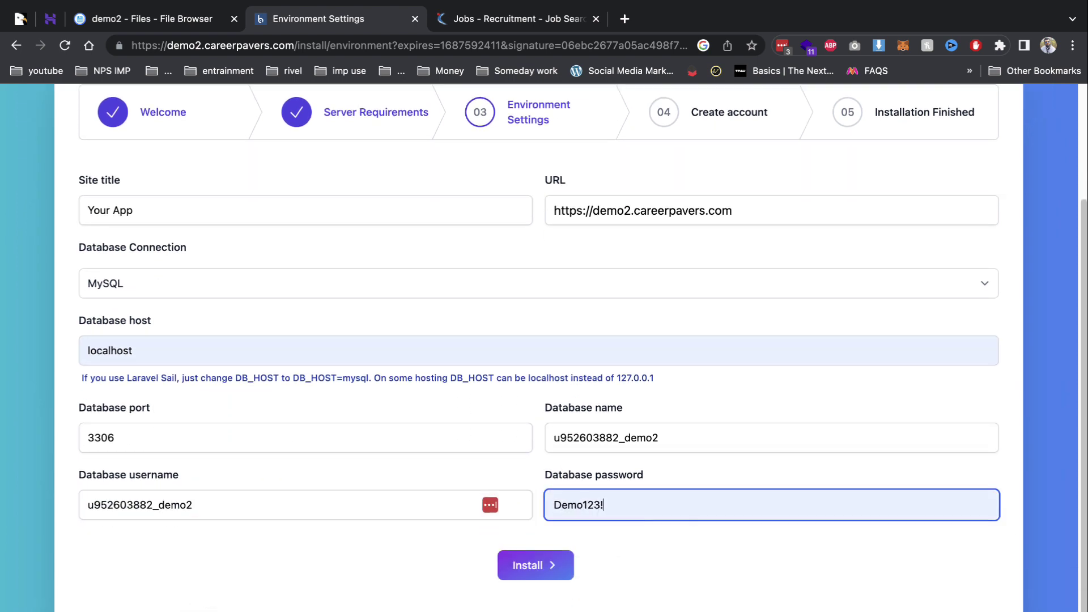
Run the installation and autofill the admin's first name, last name and email from saved details.
left_click(542, 571)
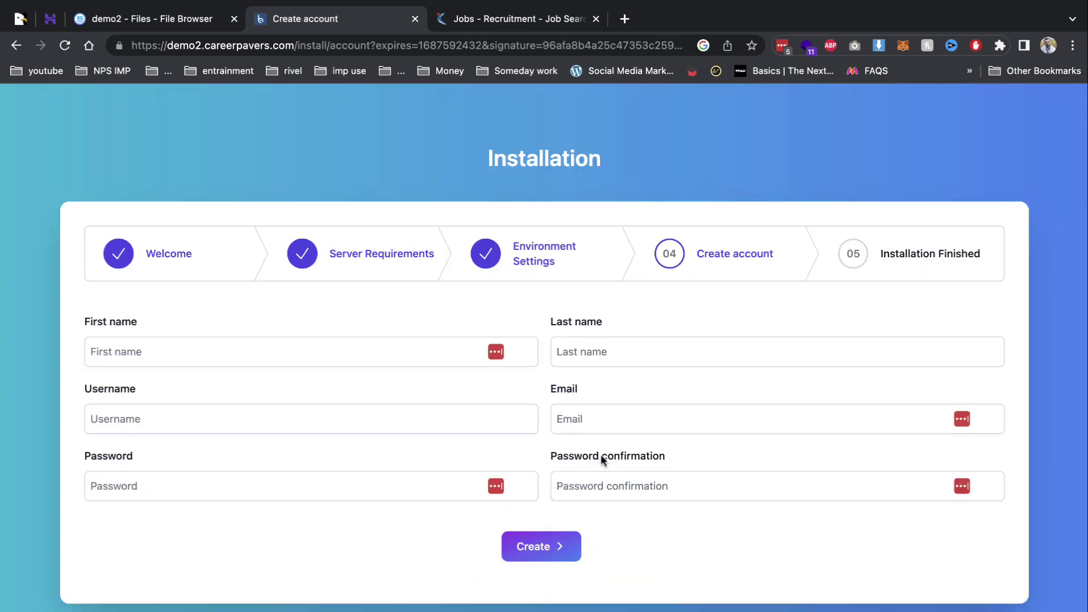
left_click(330, 351)
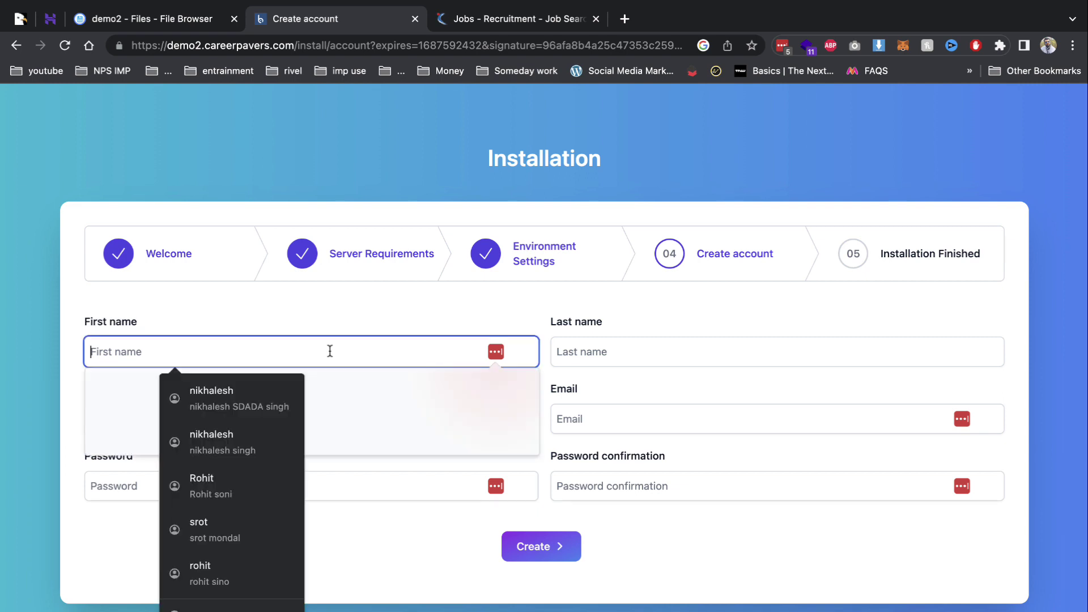
type("n")
key("Down")
key("Down")
key("Return")
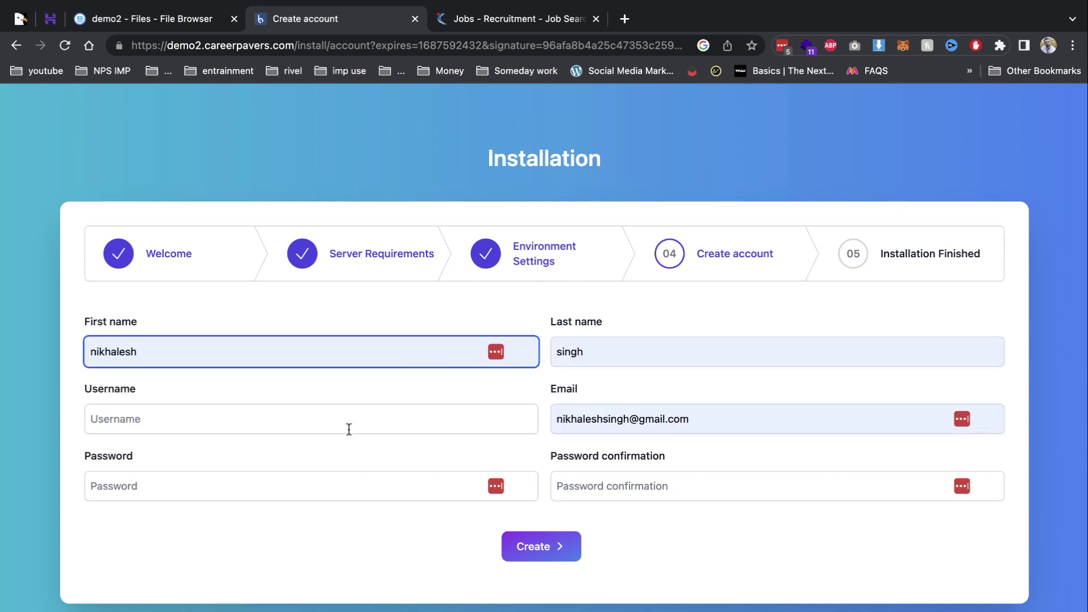
Set username 'admin', enter and confirm the password, and create the account.
left_click(350, 429)
type("admin")
key("Tab")
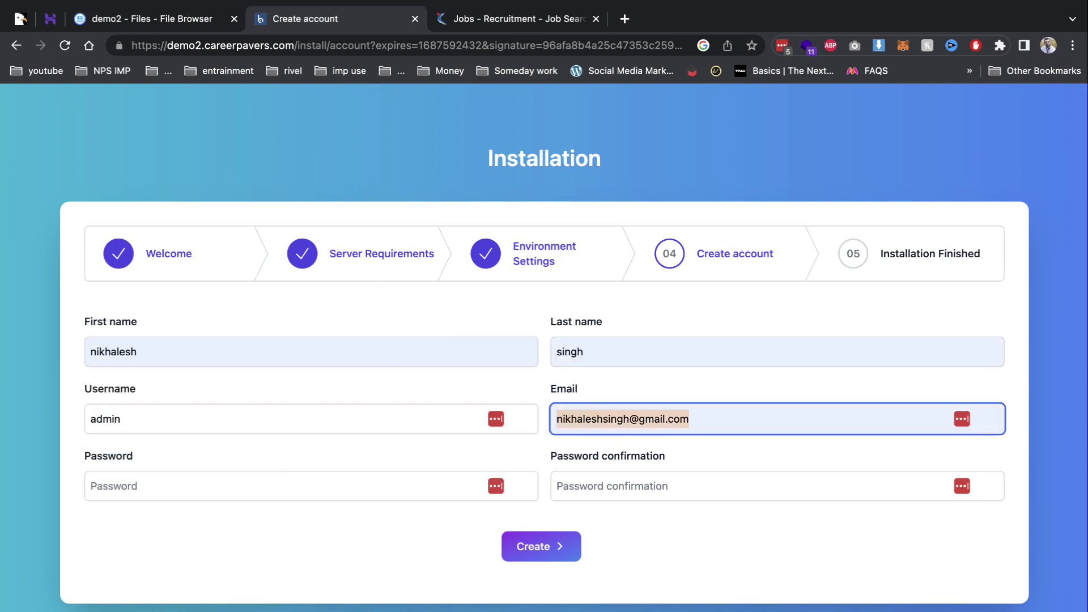
key("Tab")
type("•••")
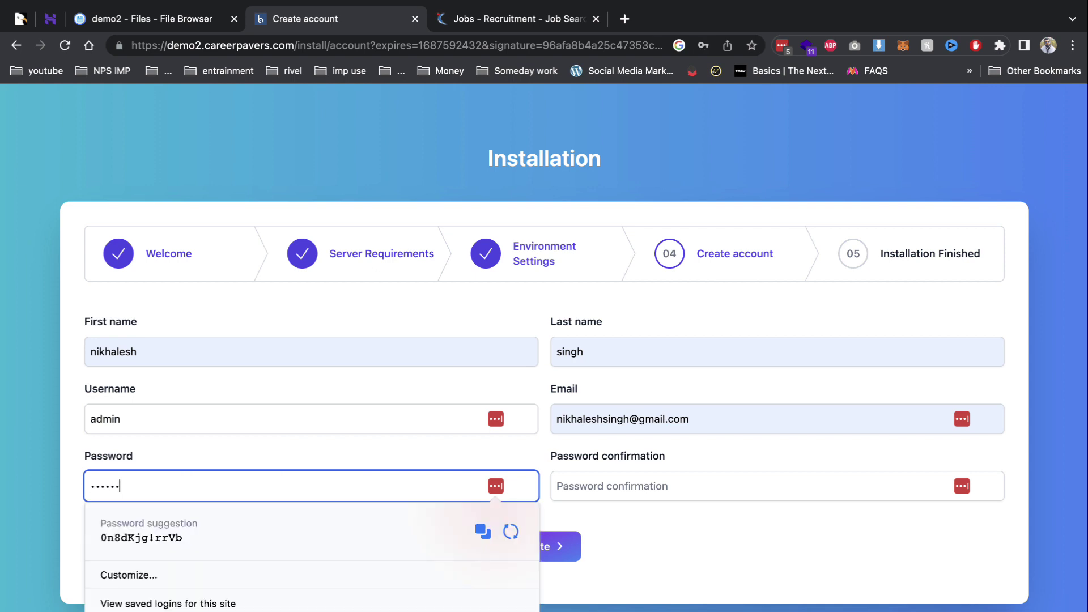
type("•••••")
key("Tab")
type("•")
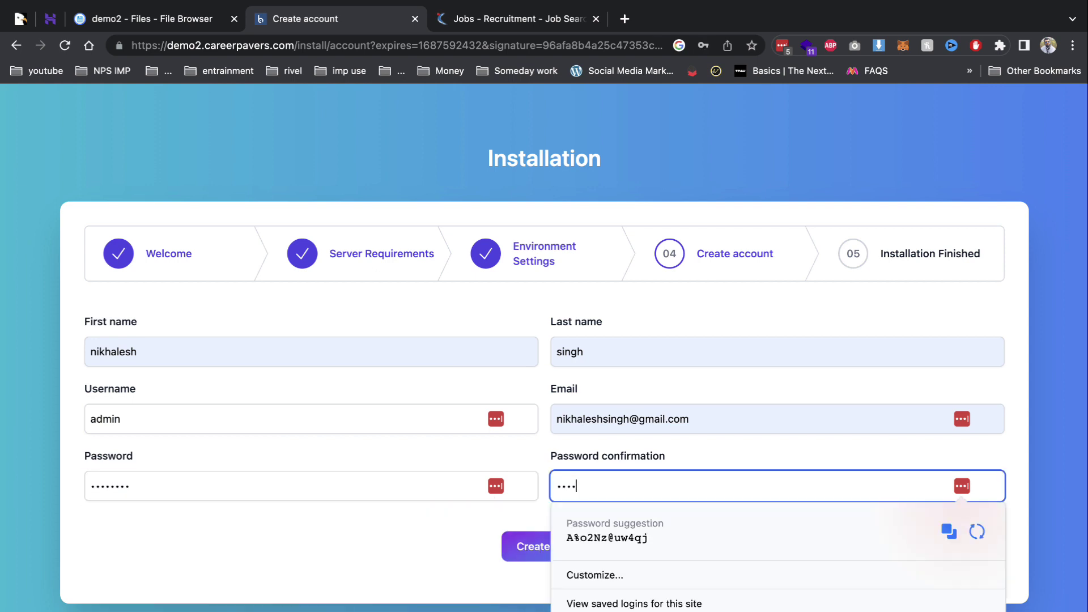
type("•••••••")
key("Return")
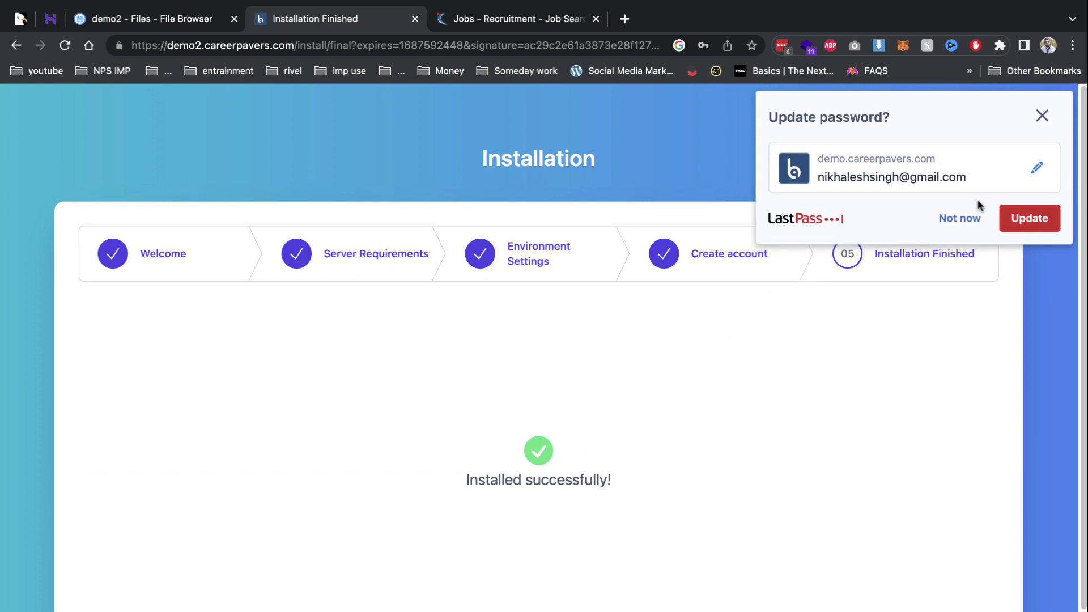
Dismiss the password manager prompt and log in at /admin/login as admin.
left_click(966, 217)
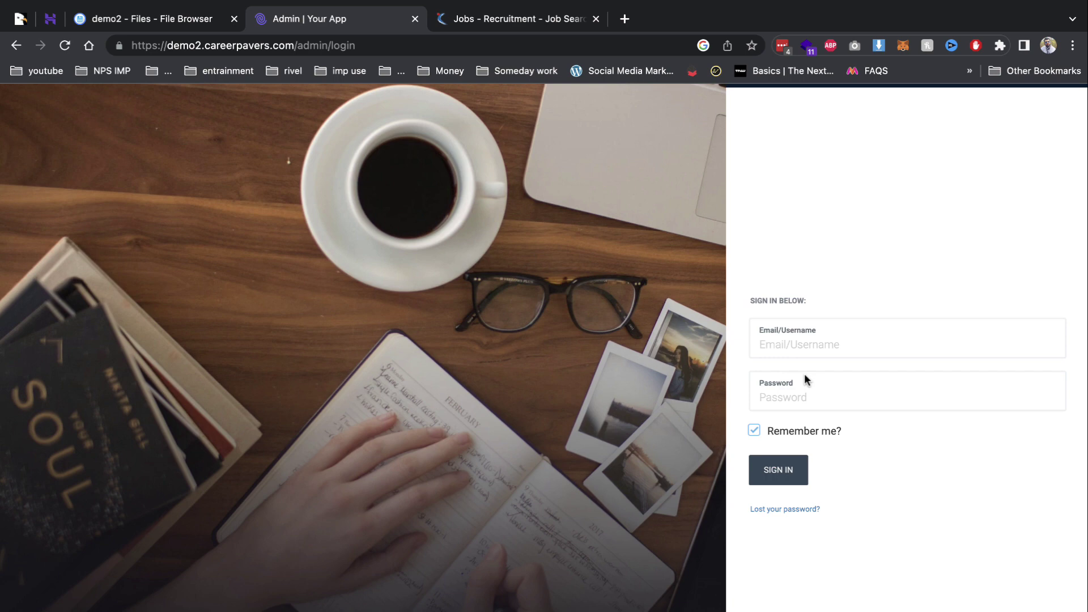
left_click(807, 378)
type("••••••••")
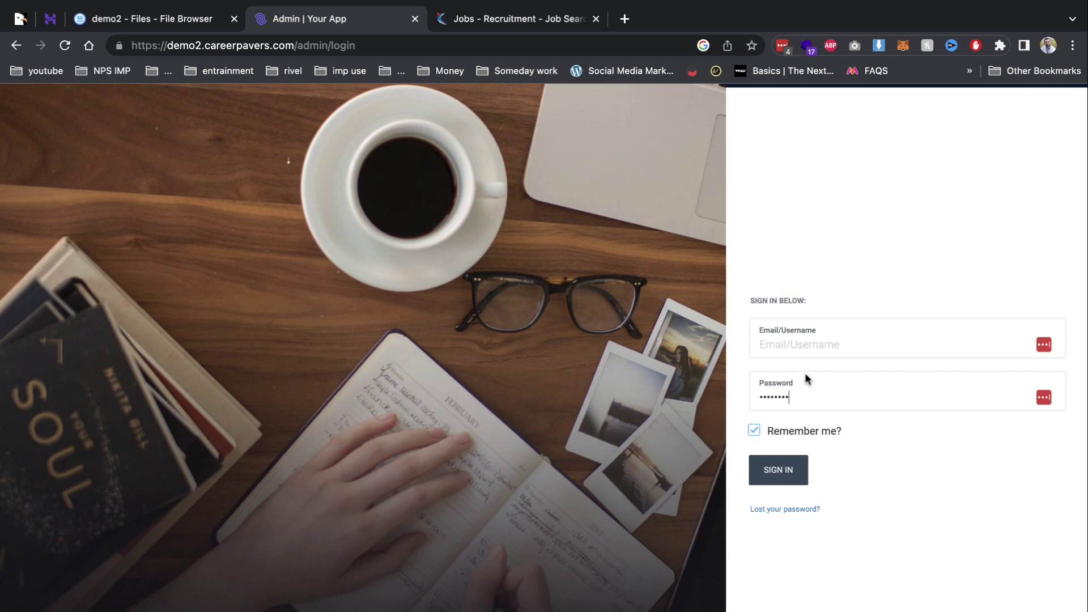
left_click(799, 344)
type("admin")
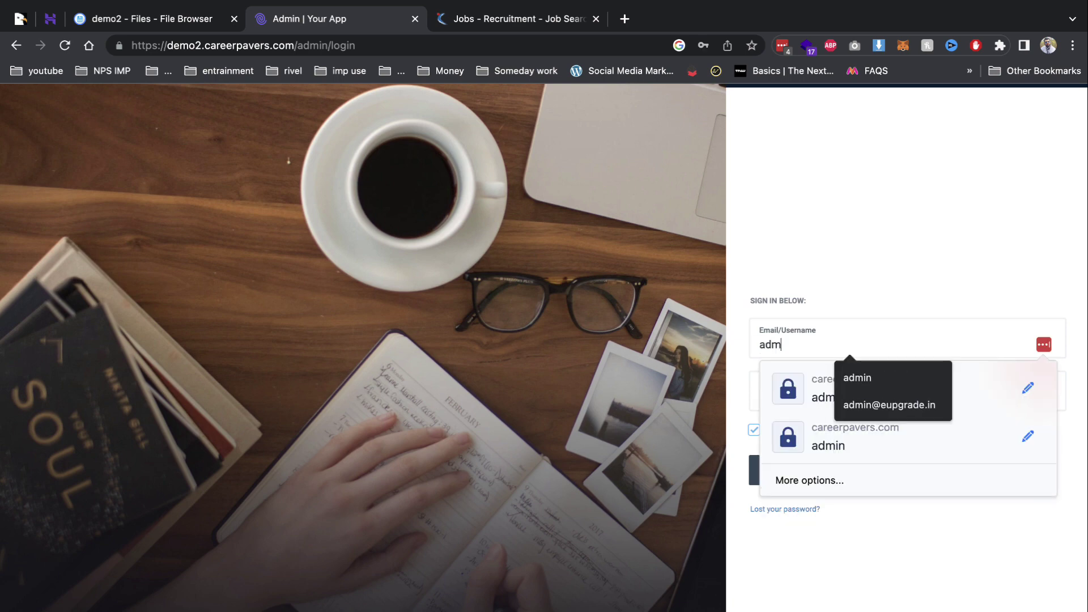
key("Down")
key("Return")
left_click(773, 397)
type("•••")
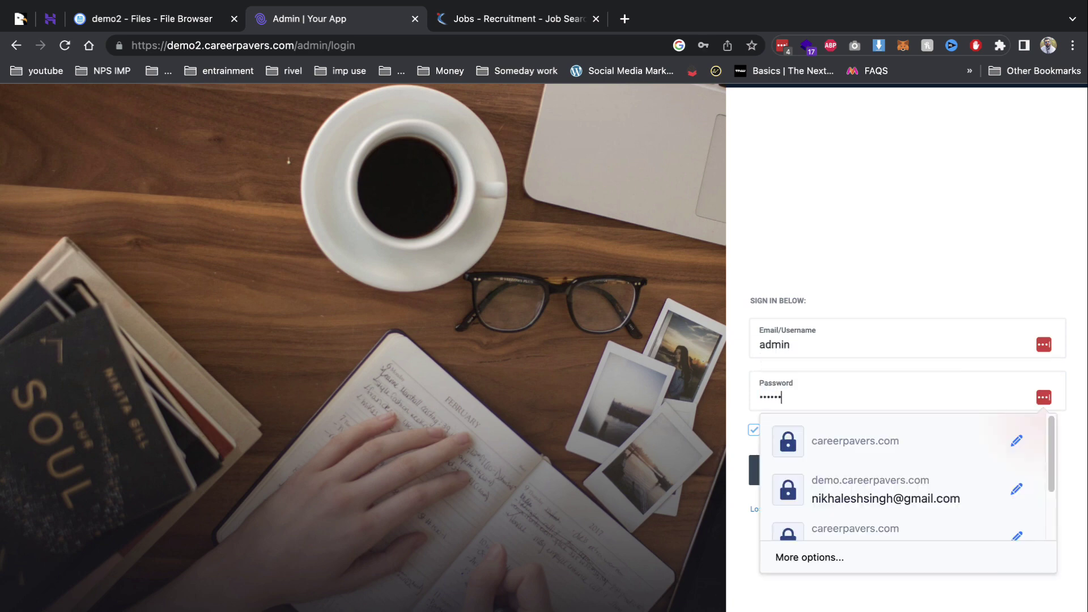
type("•••••")
key("Return")
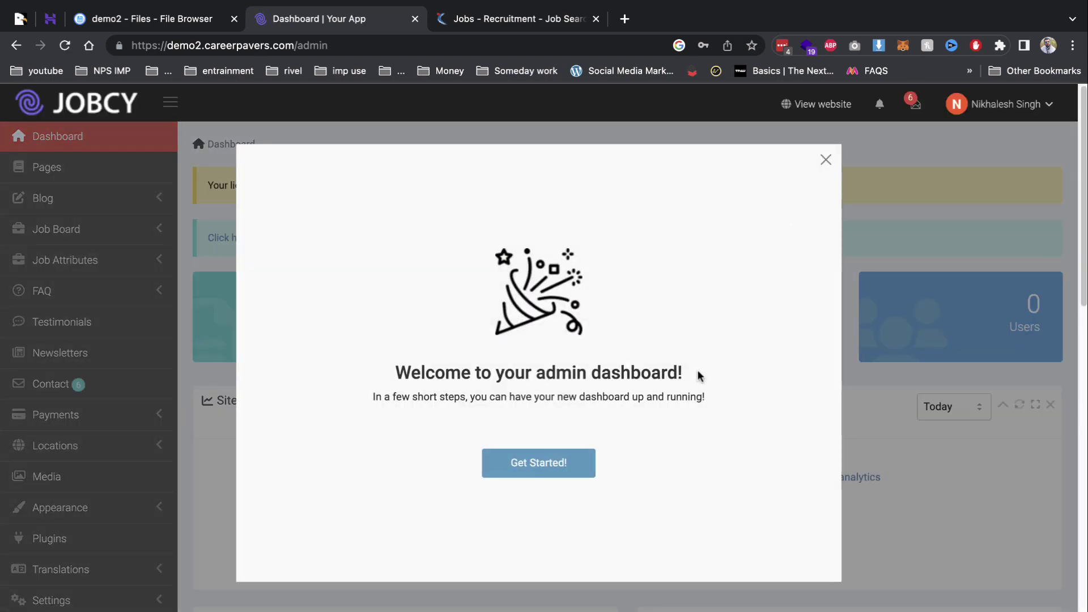
left_click(825, 160)
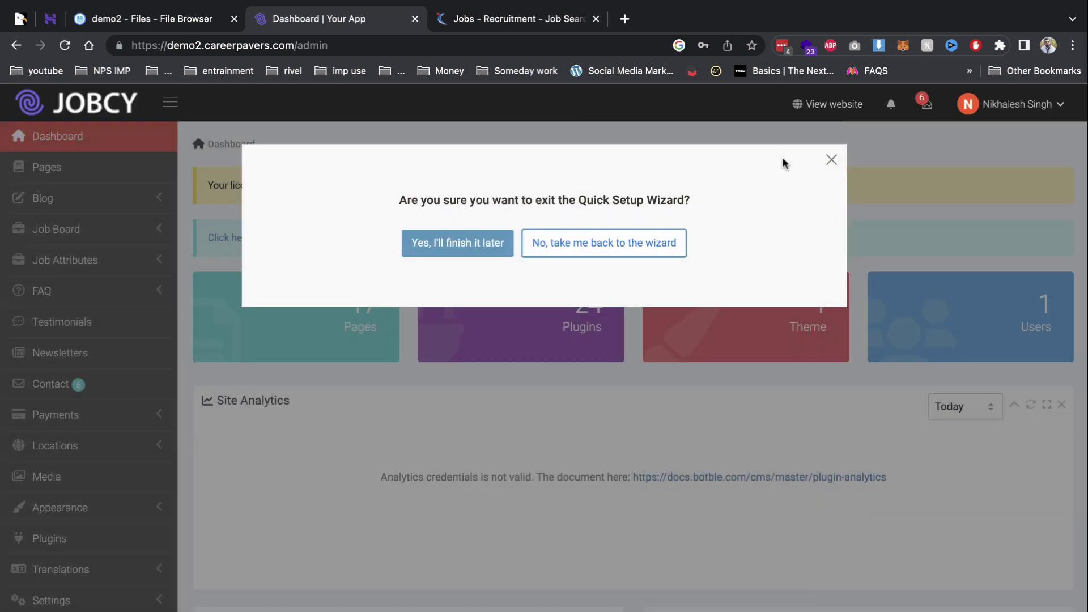
left_click(454, 243)
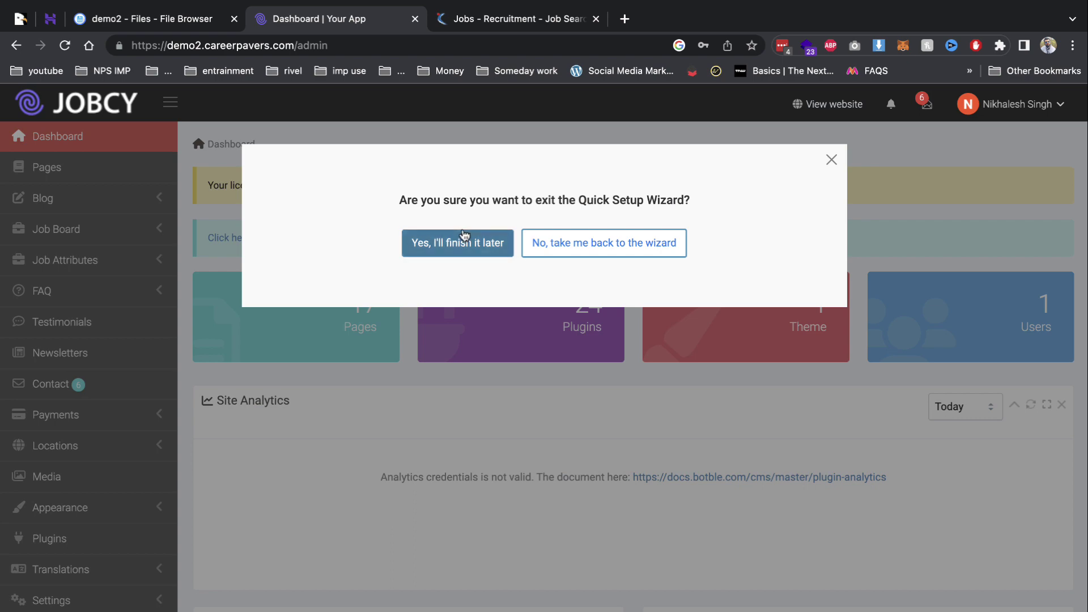
right_click(815, 106)
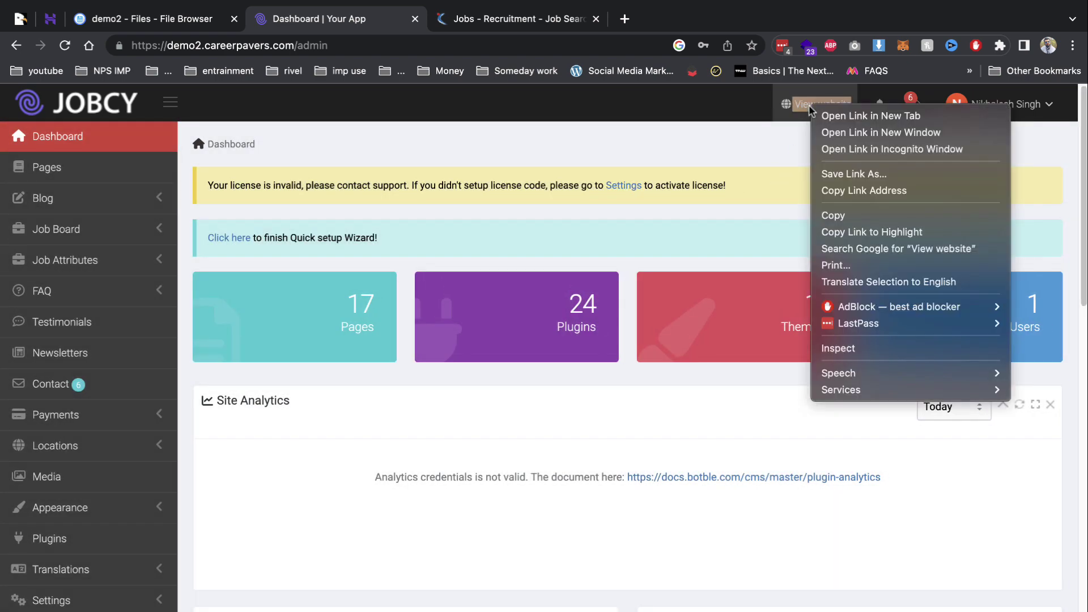
left_click(833, 113)
left_click(497, 23)
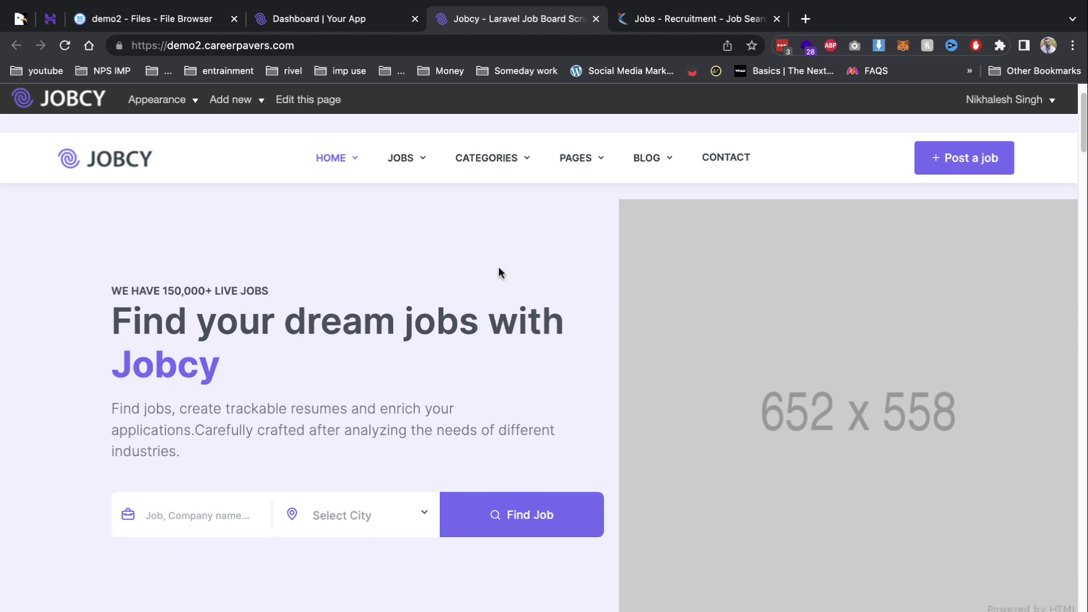
scroll(498, 266, "down", 15)
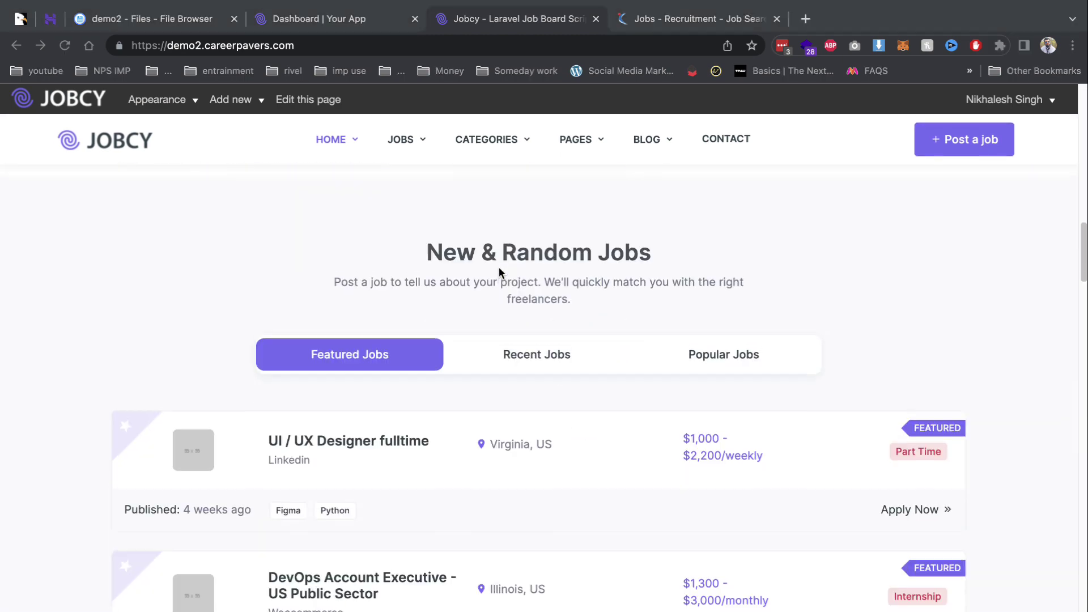
scroll(499, 267, "down", 8)
scroll(466, 498, "up", 15)
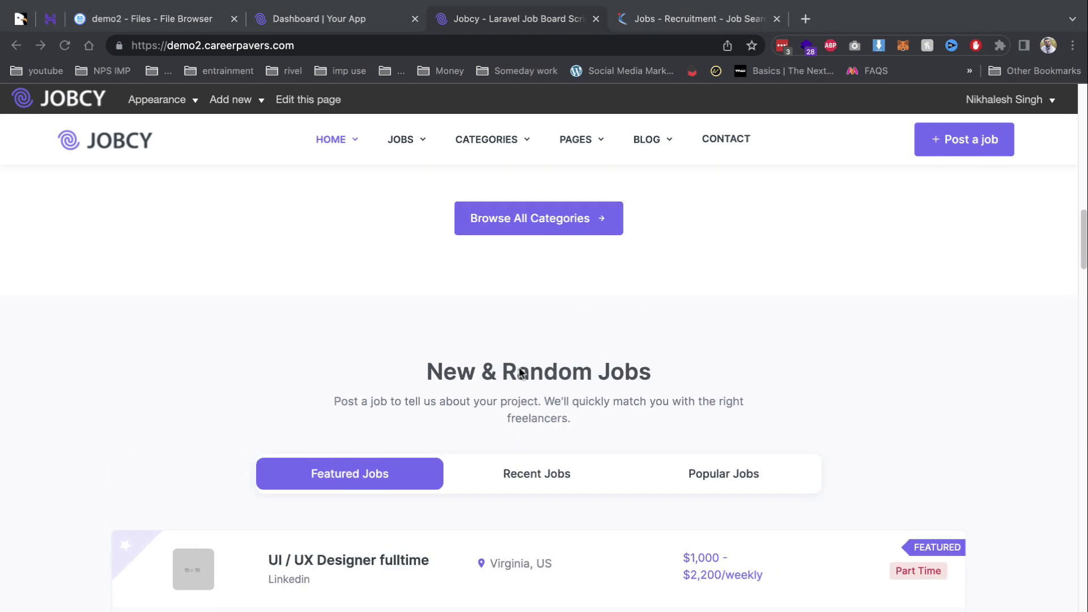
scroll(673, 277, "up", 15)
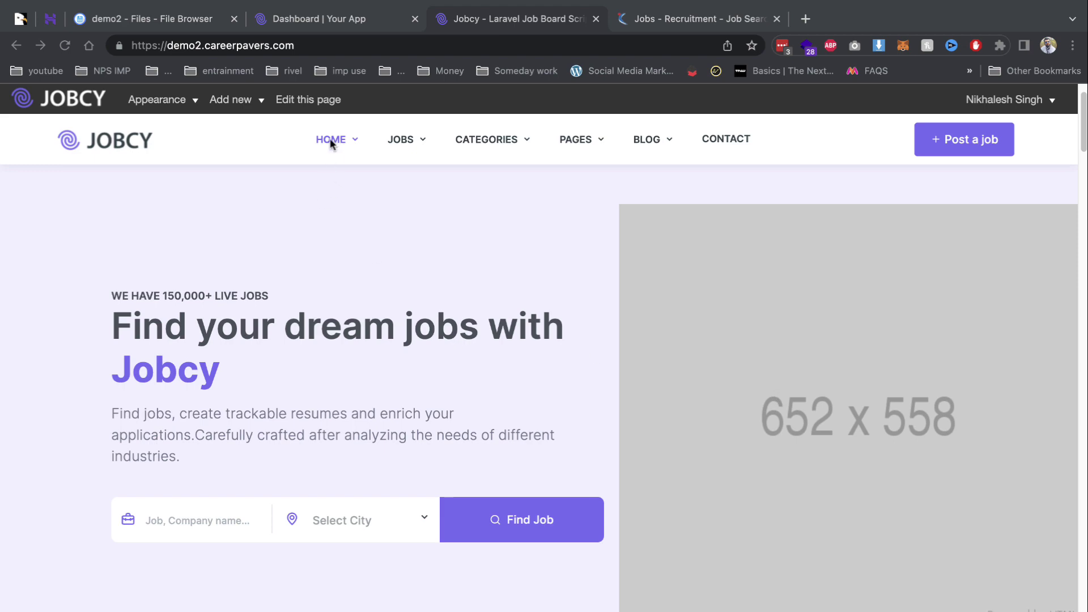
Open the Homepage editor and the search-box shortcode's settings.
left_click(297, 105)
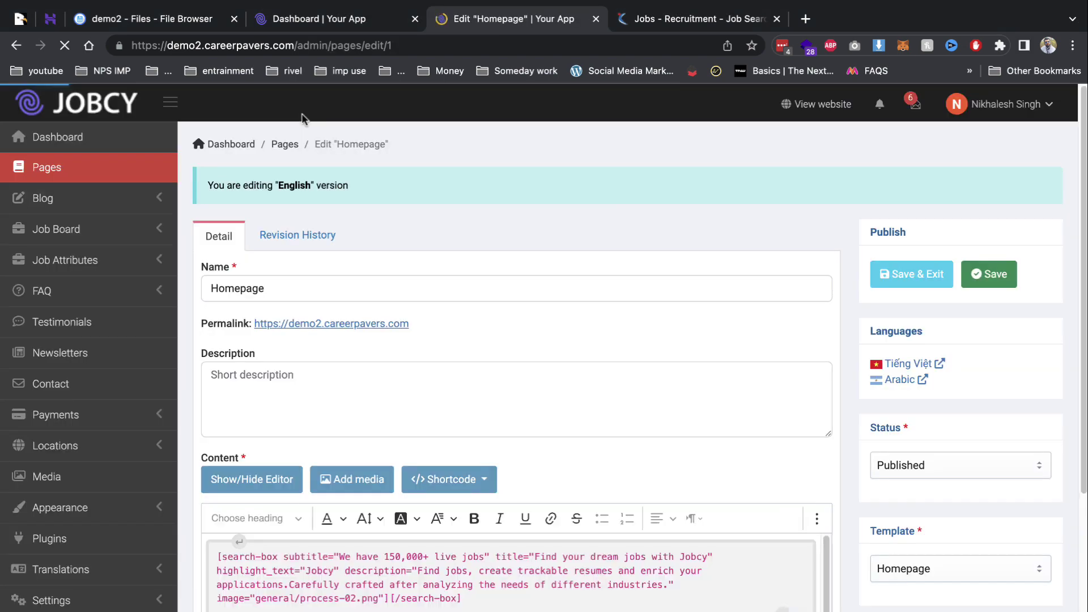
scroll(531, 403, "down", 2)
left_click(538, 407)
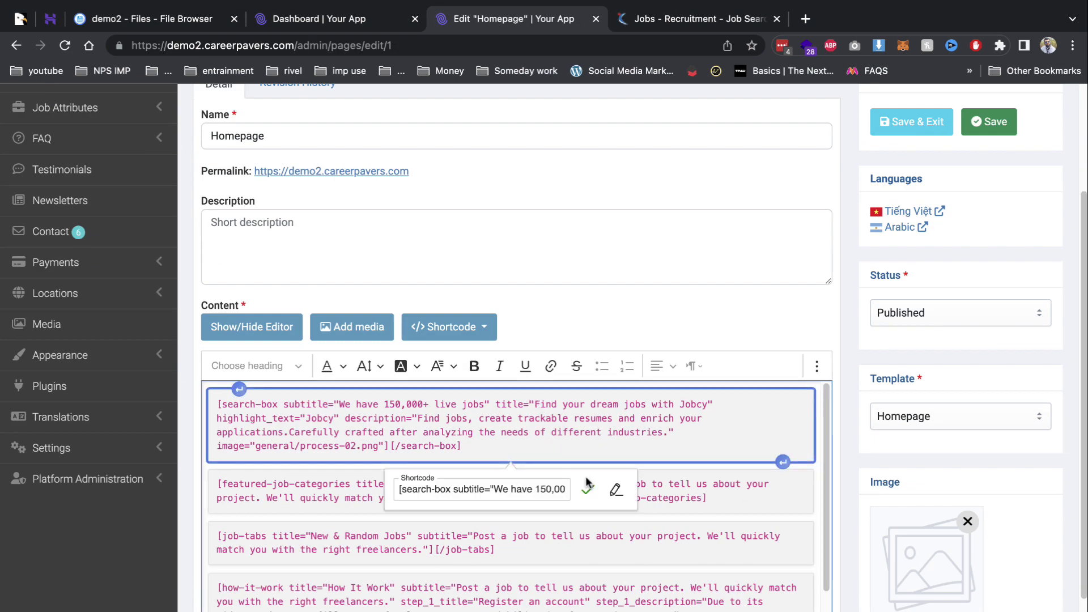
left_click(616, 489)
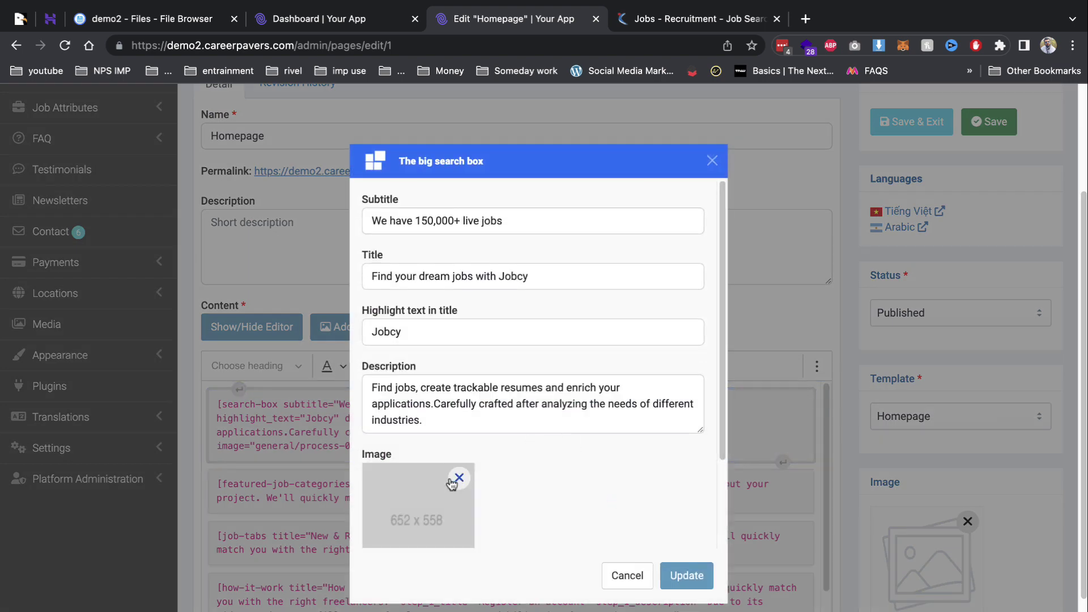
scroll(426, 422, "down", 2)
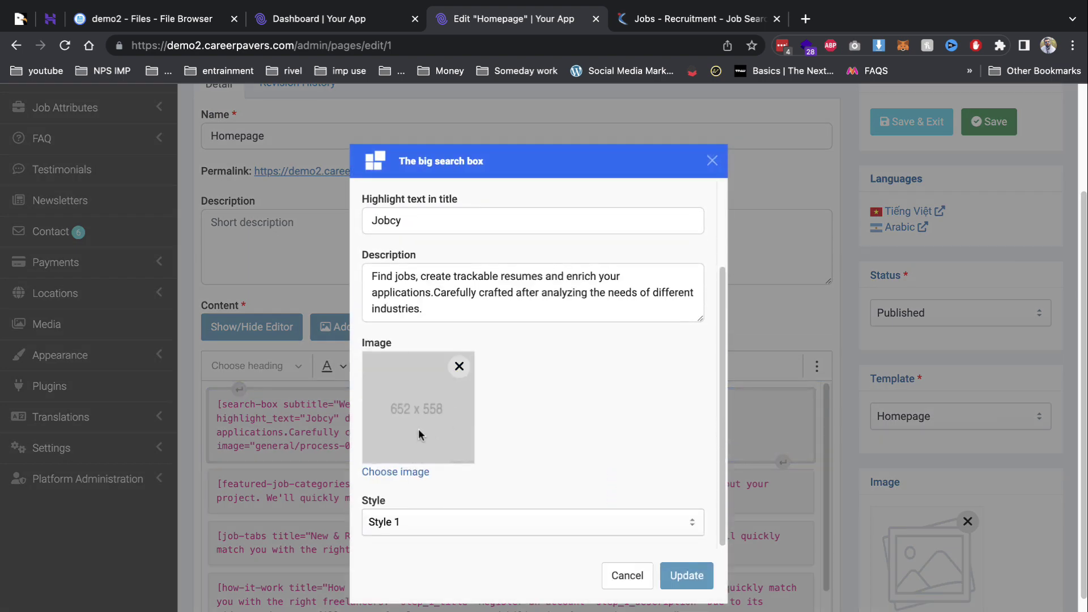
Upload download.jpeg as the search-box image, apply it, and save the Homepage.
left_click(405, 469)
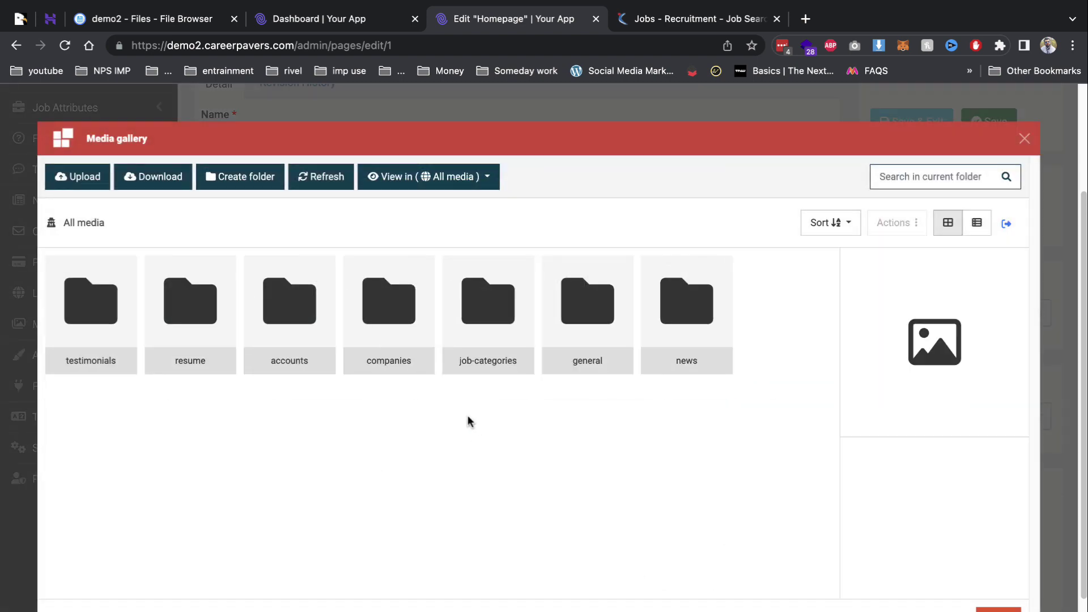
left_click(80, 176)
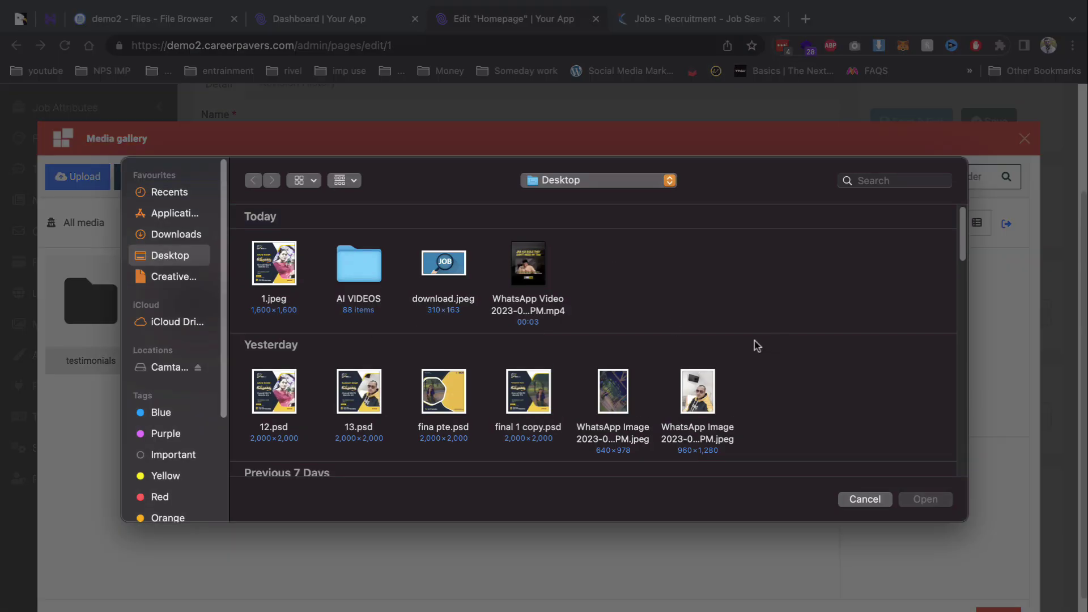
scroll(737, 374, "down", 10)
scroll(701, 393, "up", 10)
double_click(431, 279)
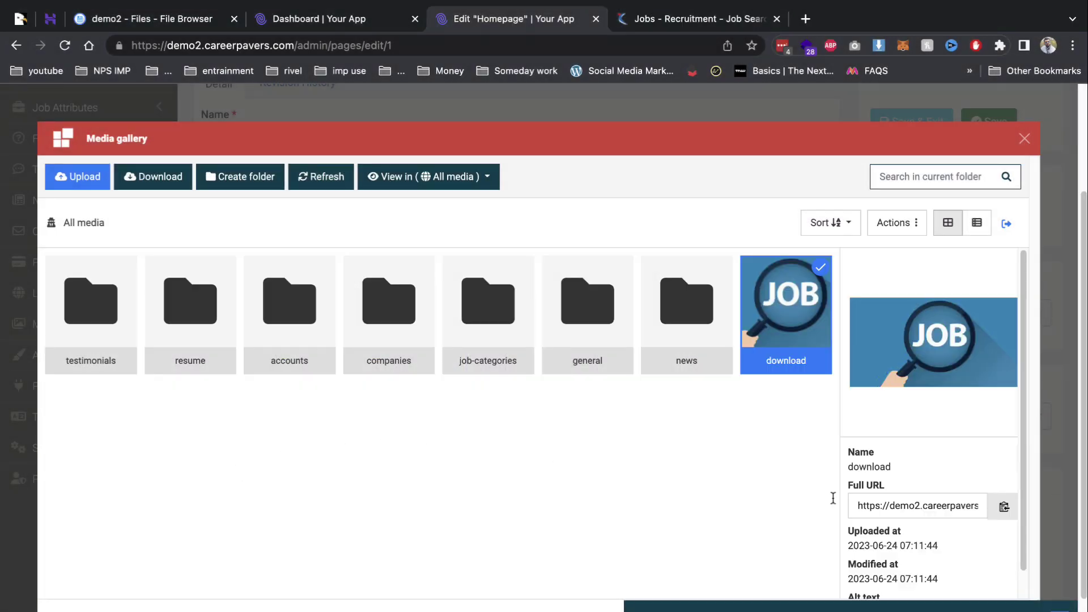
left_click(821, 482)
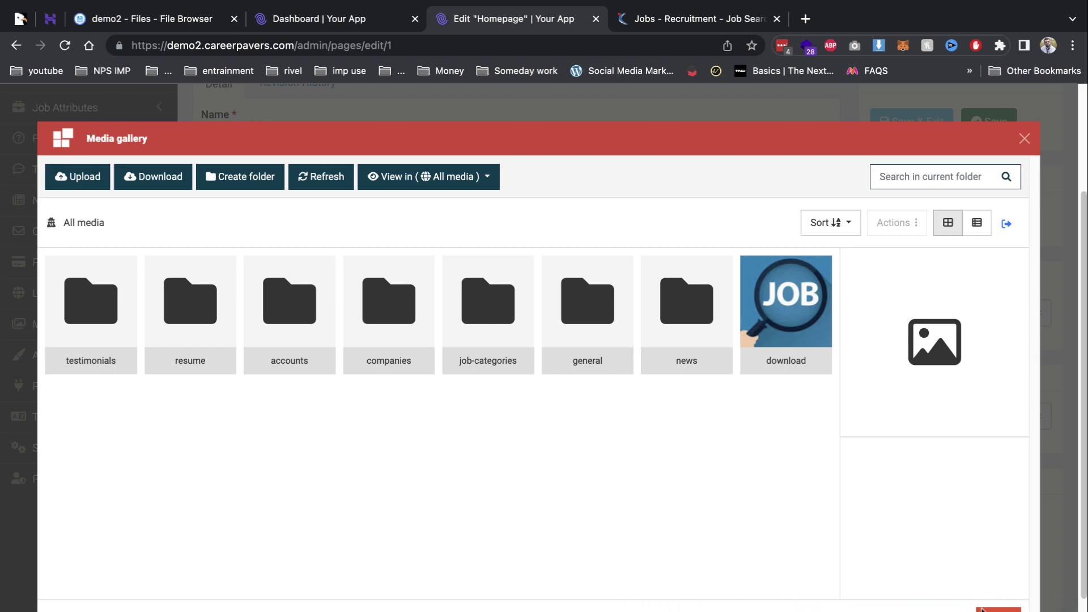
left_click(807, 346)
left_click(997, 610)
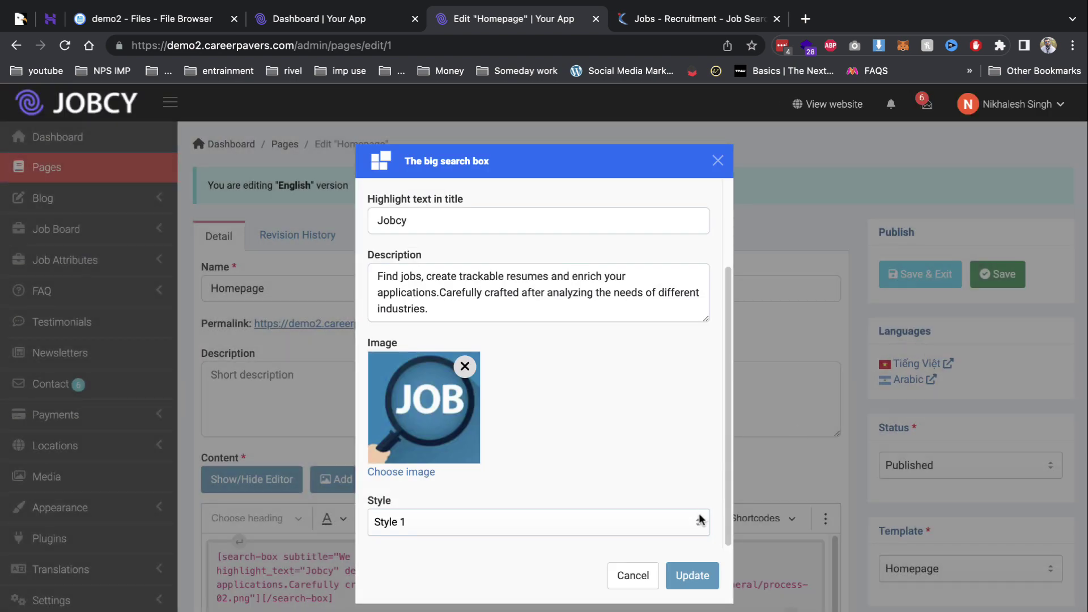
left_click(689, 574)
left_click(908, 286)
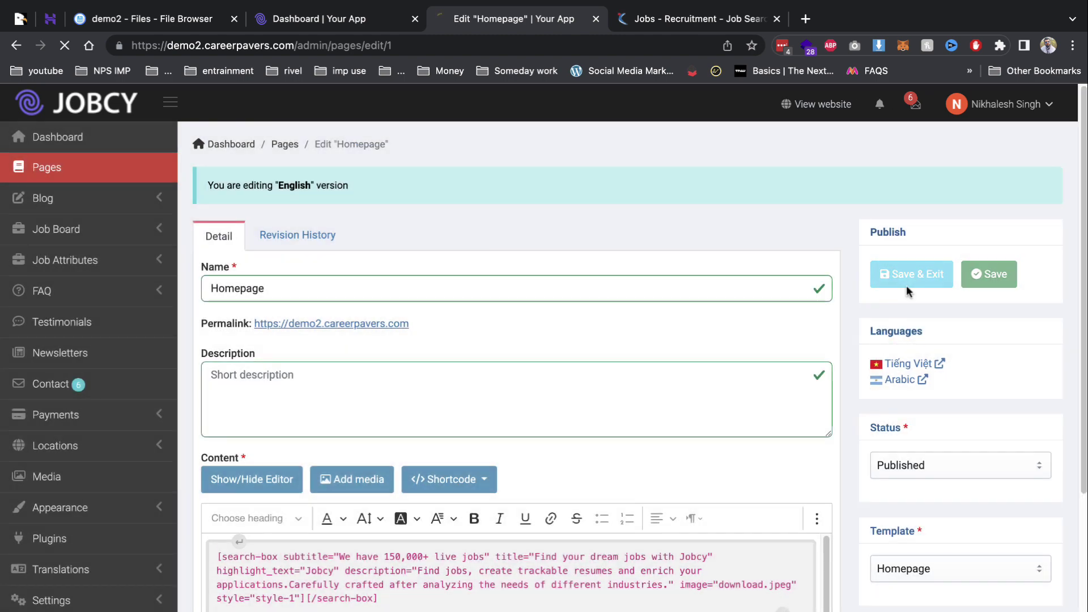
View the live website to confirm the JOB image appears on the homepage.
left_click(816, 104)
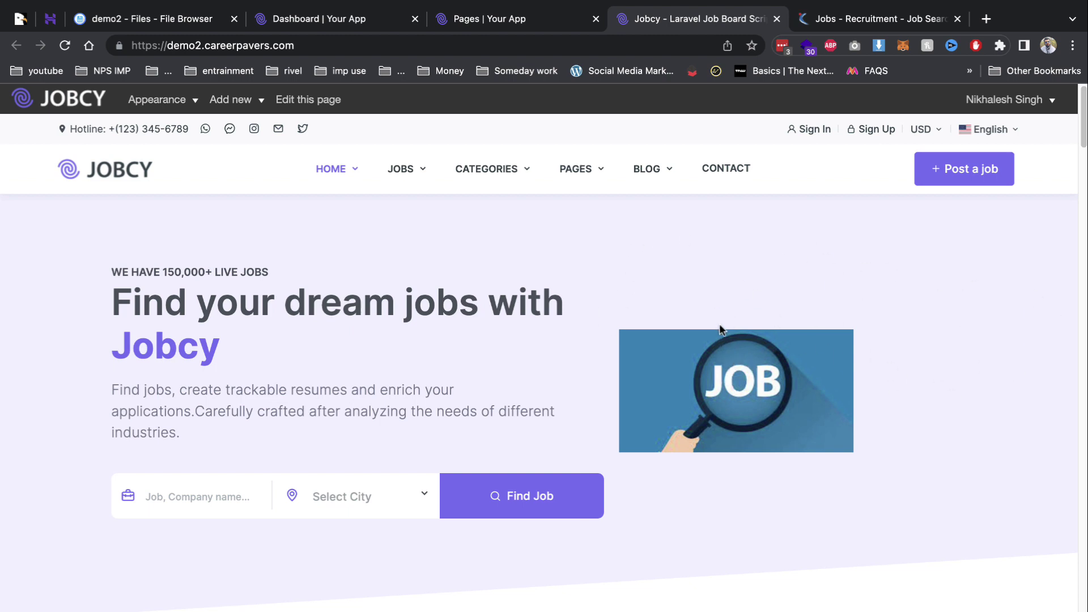
left_click(561, 29)
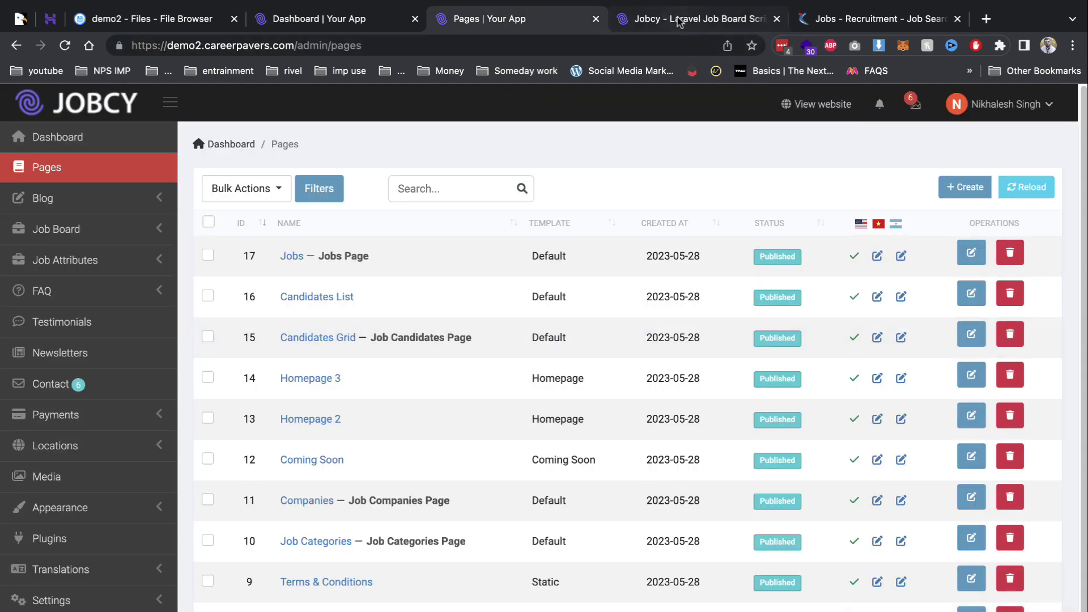
left_click(697, 18)
Reopen the Homepage editor, inspect the post-a-job block's settings, and cancel without changes.
left_click(308, 100)
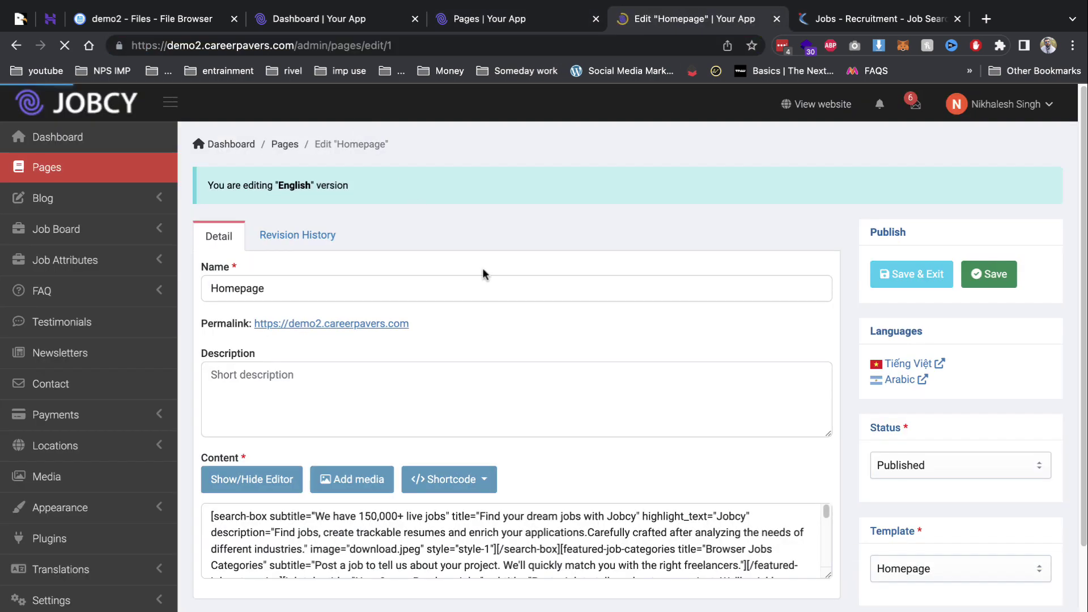
scroll(677, 476, "down", 5)
scroll(558, 510, "down", 4)
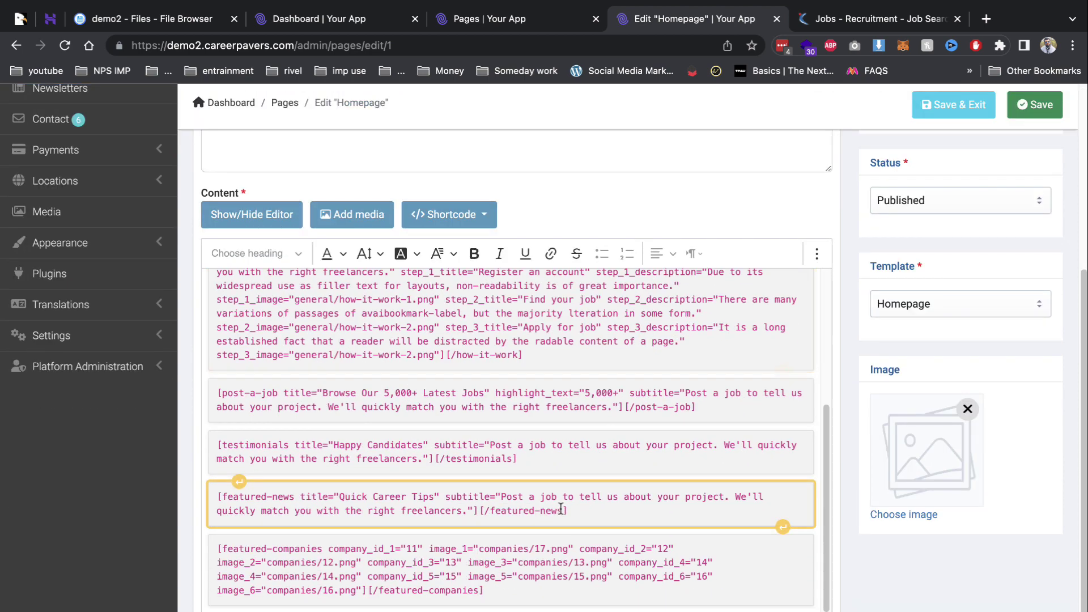
left_click(548, 561)
left_click(565, 421)
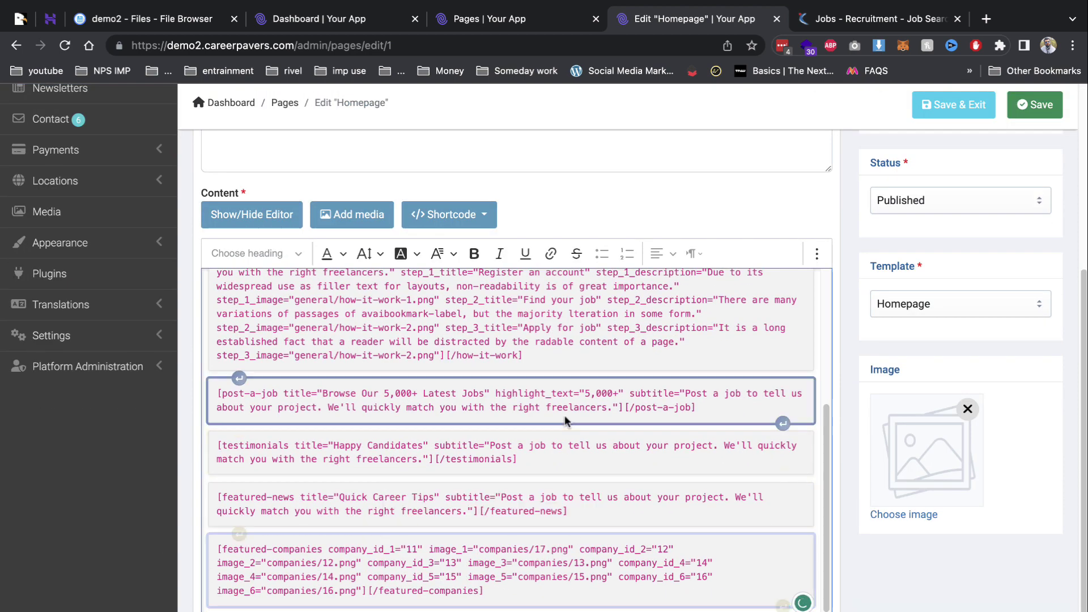
left_click(615, 451)
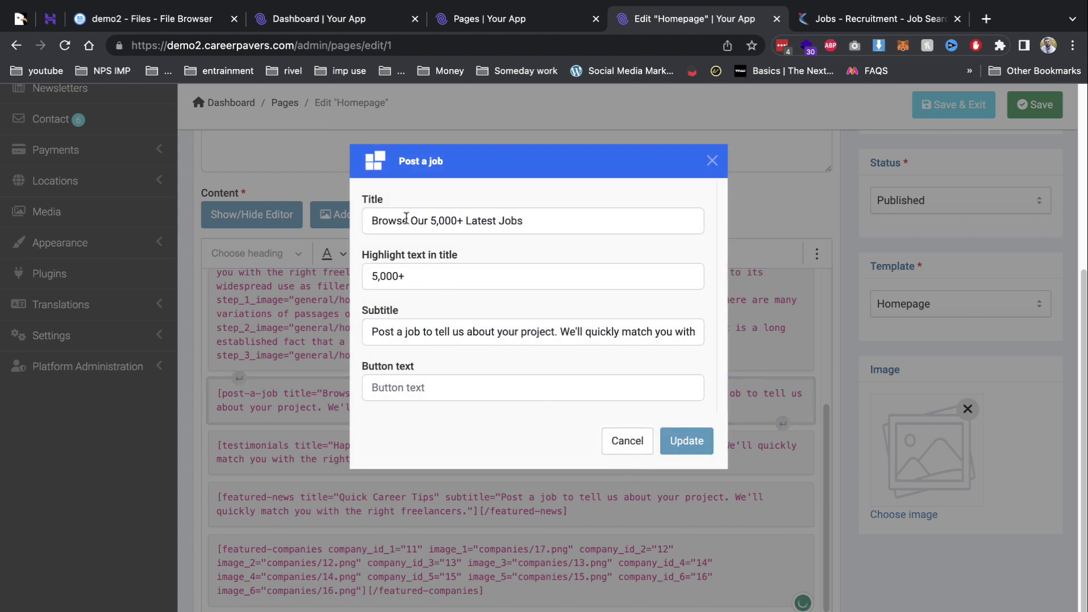
left_click_drag(406, 218, 560, 216)
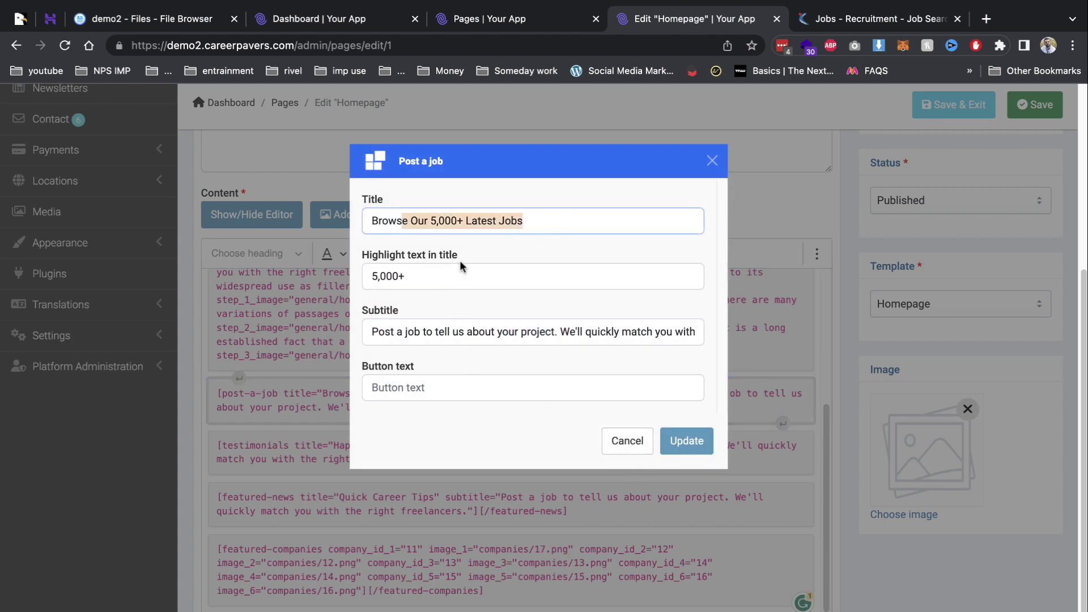
left_click(625, 440)
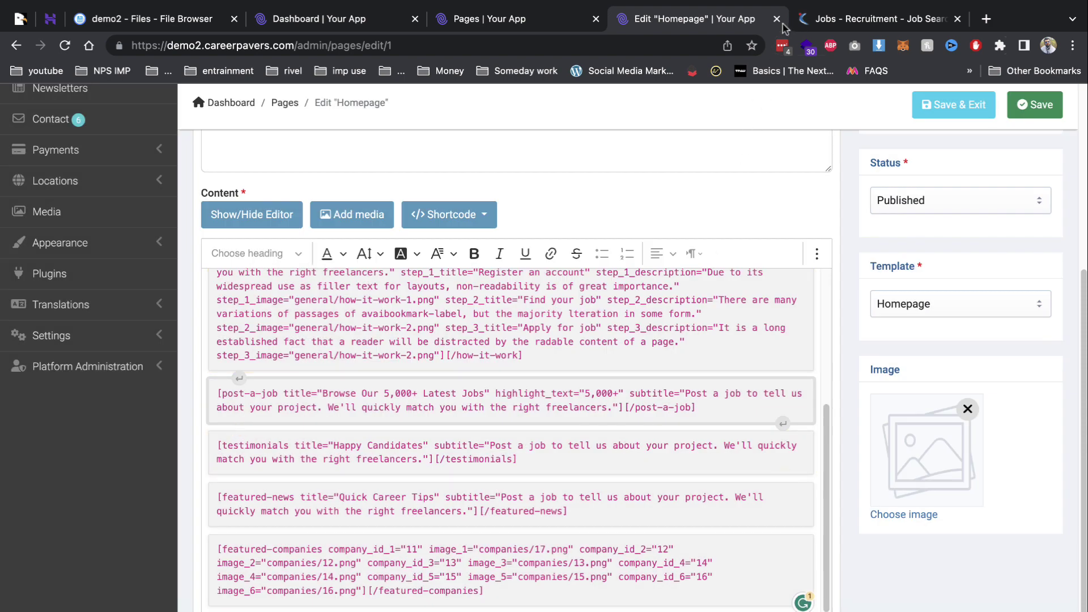
left_click(505, 17)
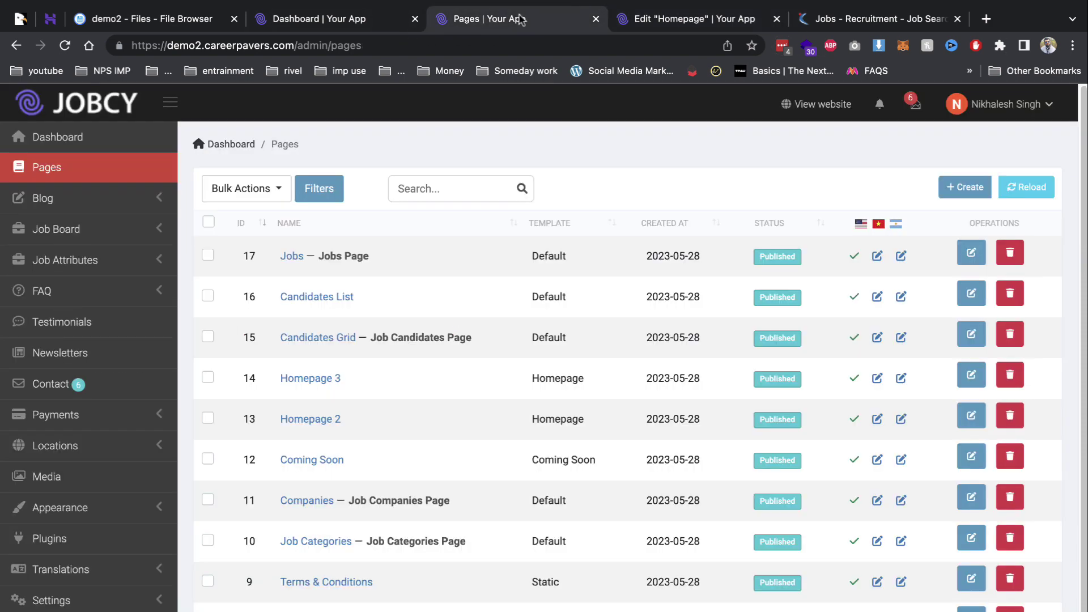
left_click(668, 12)
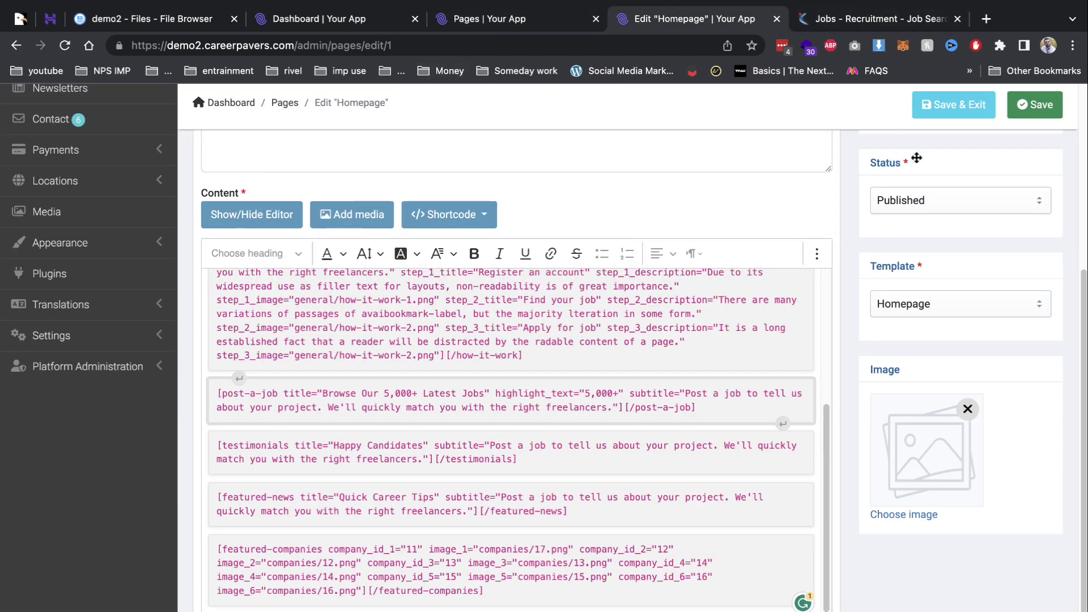
Enable social login under Settings > Social Login in the Jobcy admin panel.
scroll(916, 158, "up", 5)
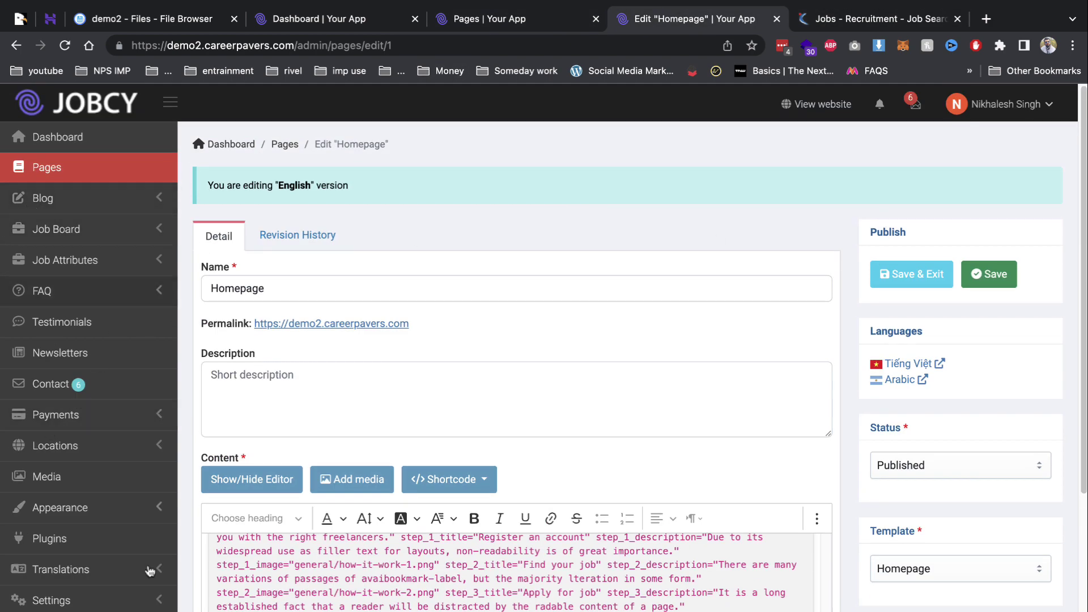
scroll(146, 609, "down", 3)
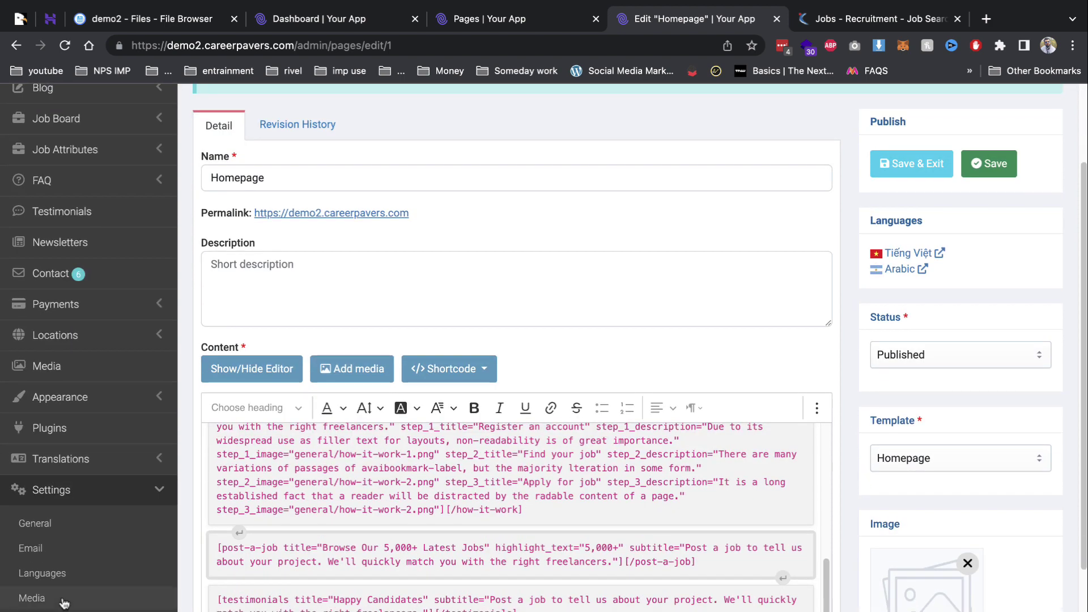
left_click(66, 533)
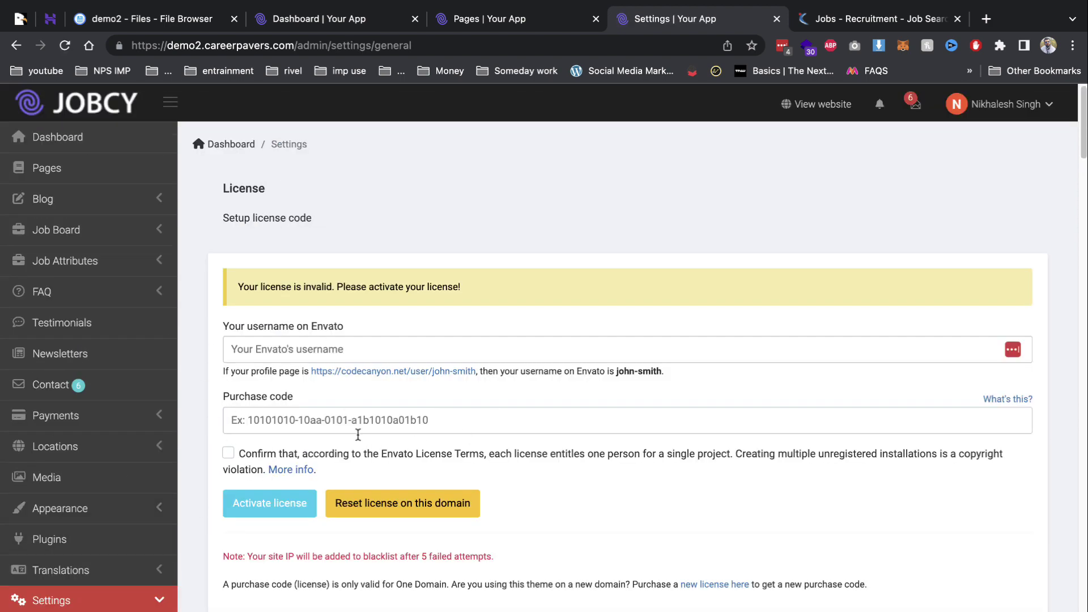
scroll(598, 468, "down", 8)
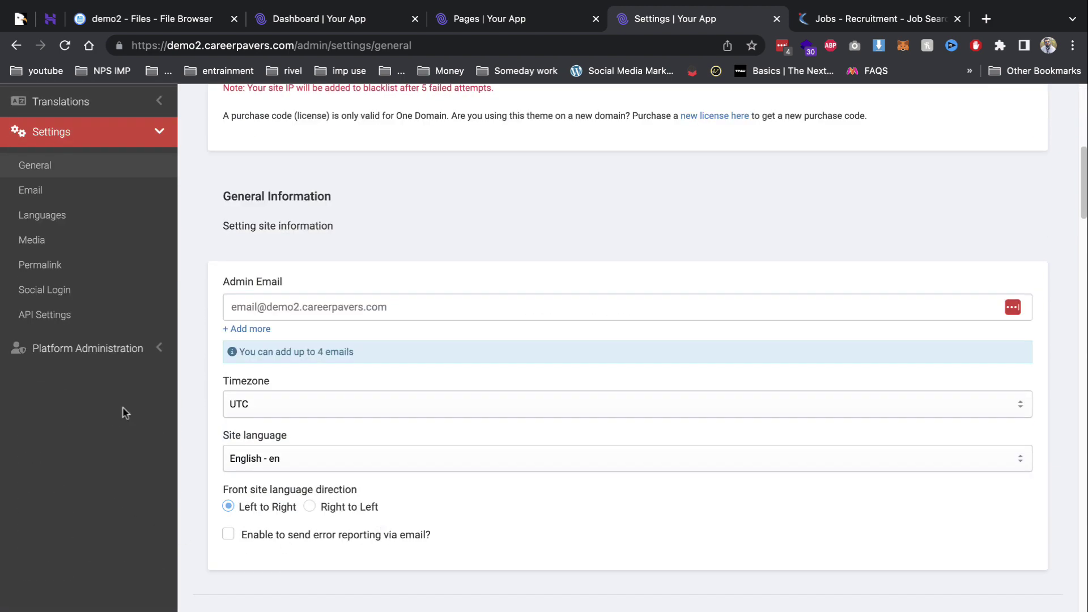
left_click(73, 292)
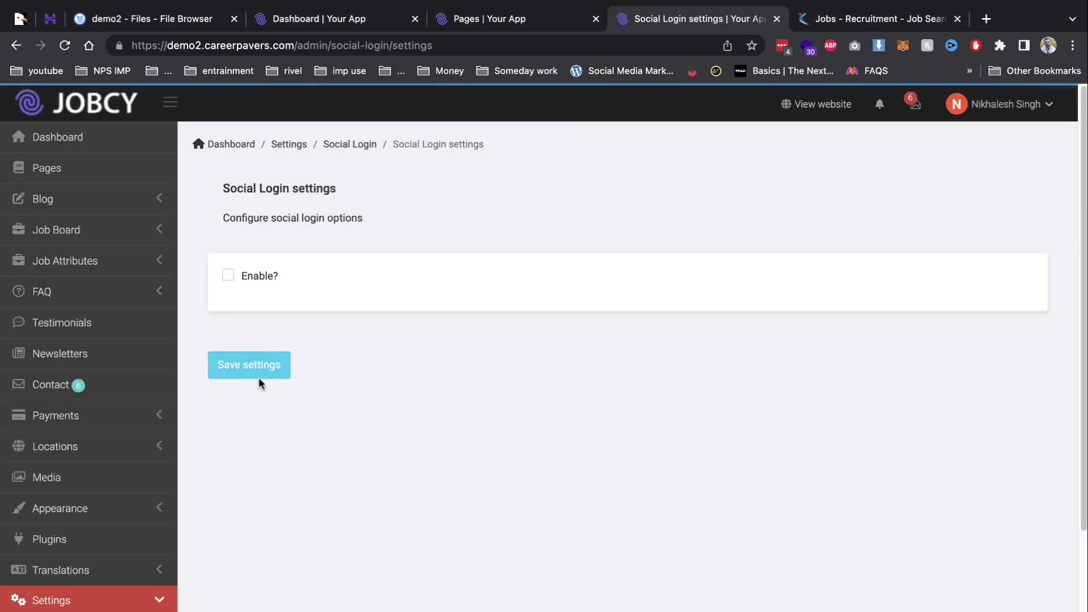
scroll(249, 340, "down", 1)
left_click(228, 251)
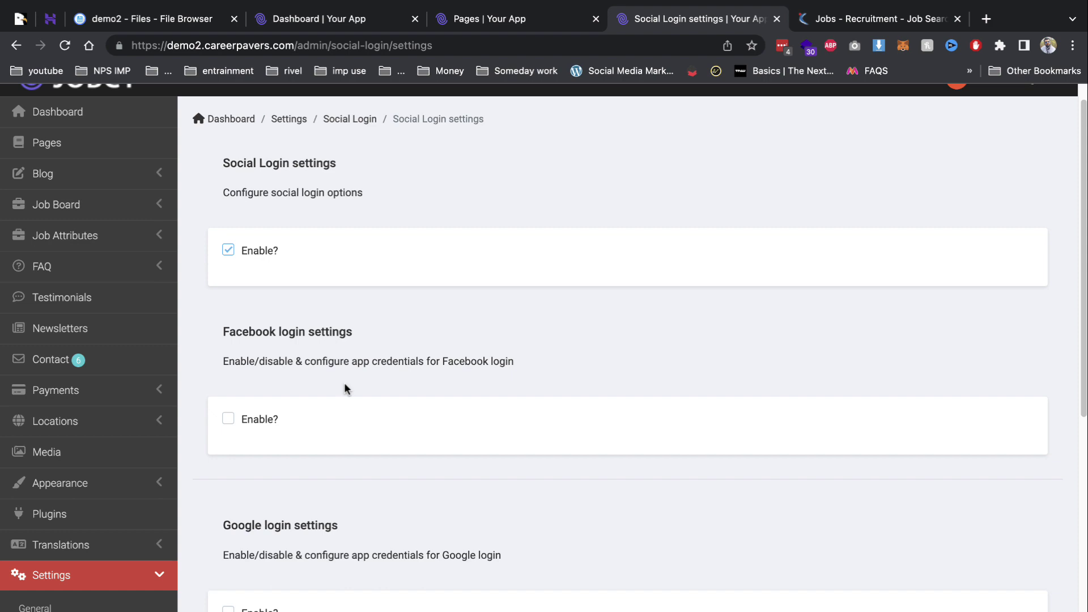
scroll(286, 418, "down", 5)
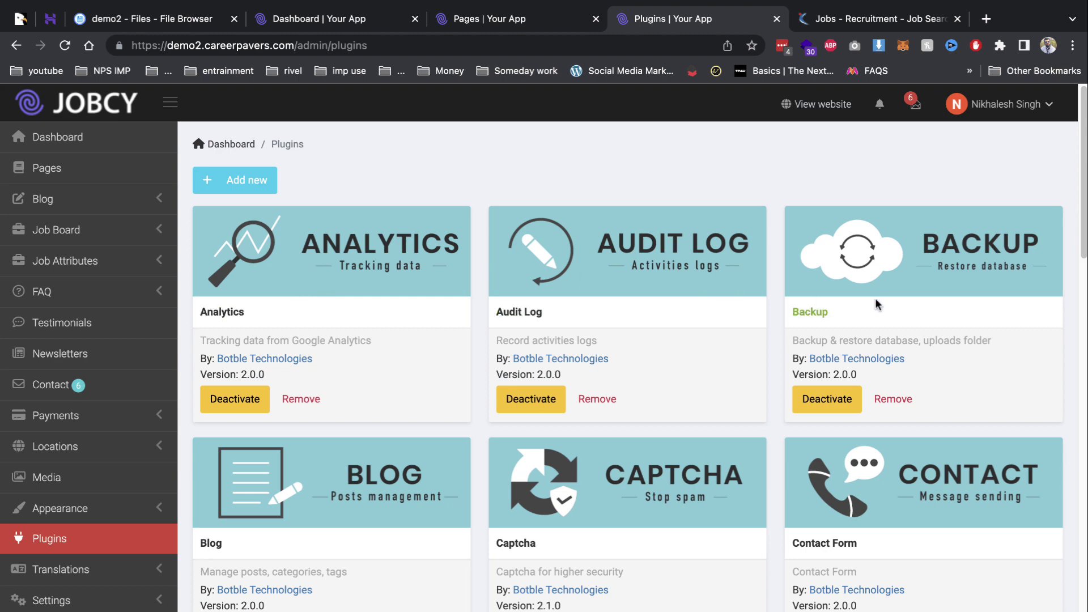
scroll(878, 334, "down", 2)
scroll(505, 404, "down", 4)
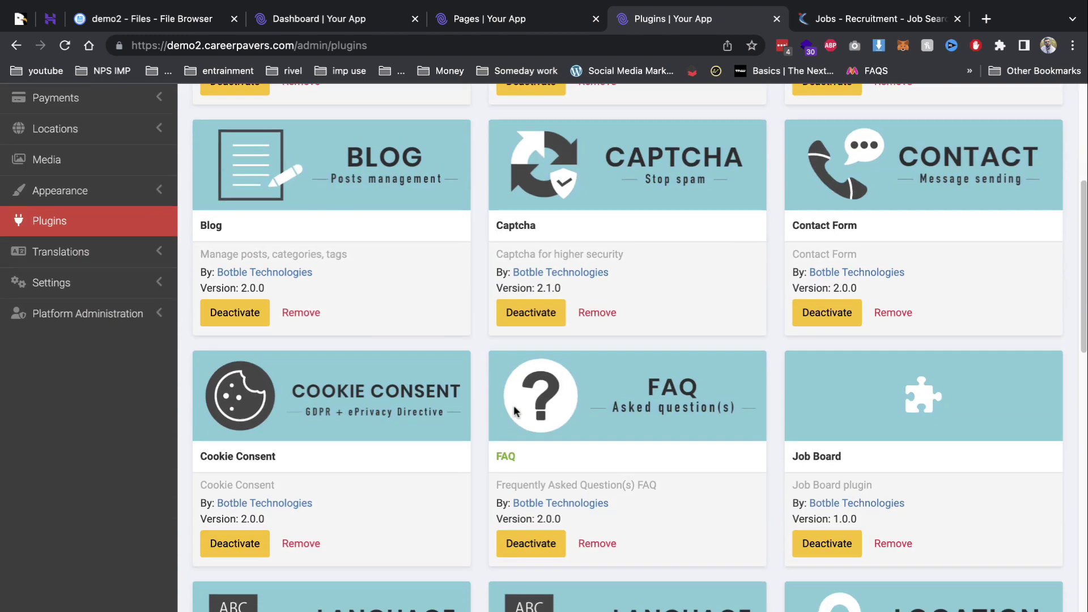
scroll(535, 405, "down", 3)
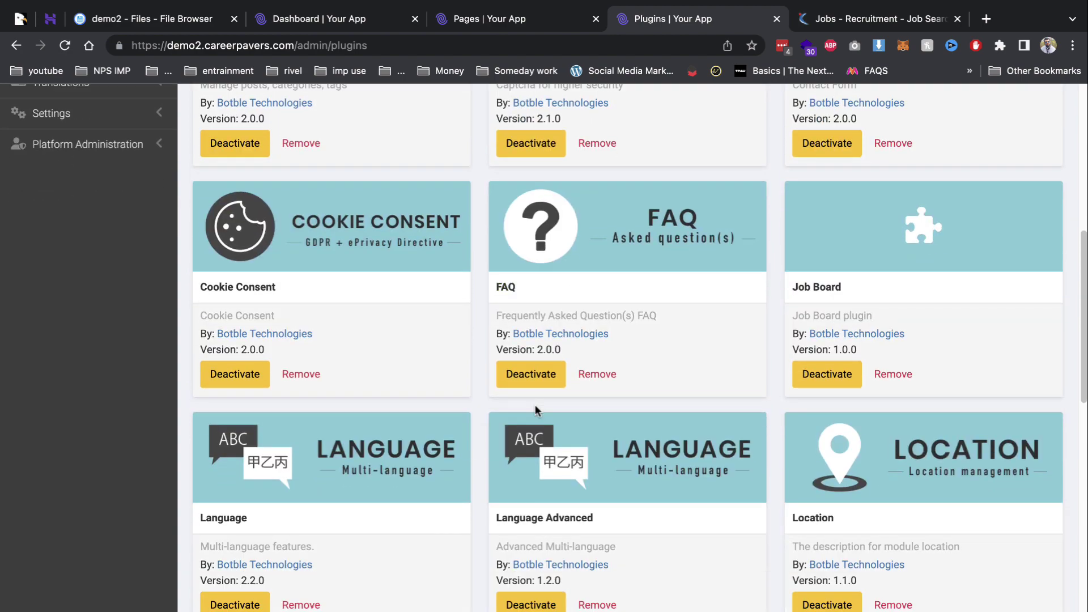
scroll(535, 403, "down", 5)
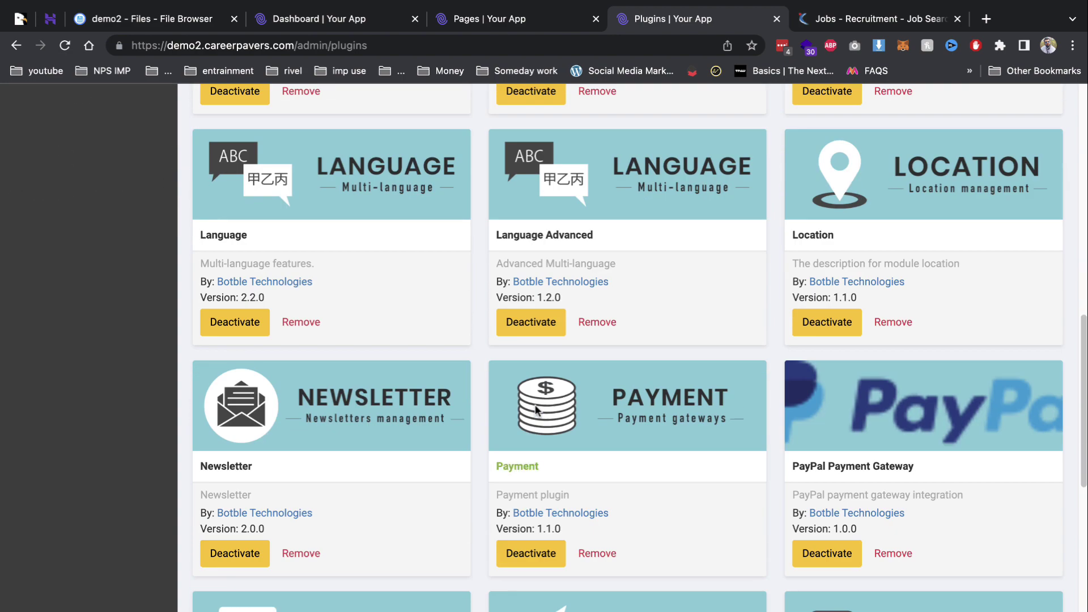
scroll(535, 408, "down", 4)
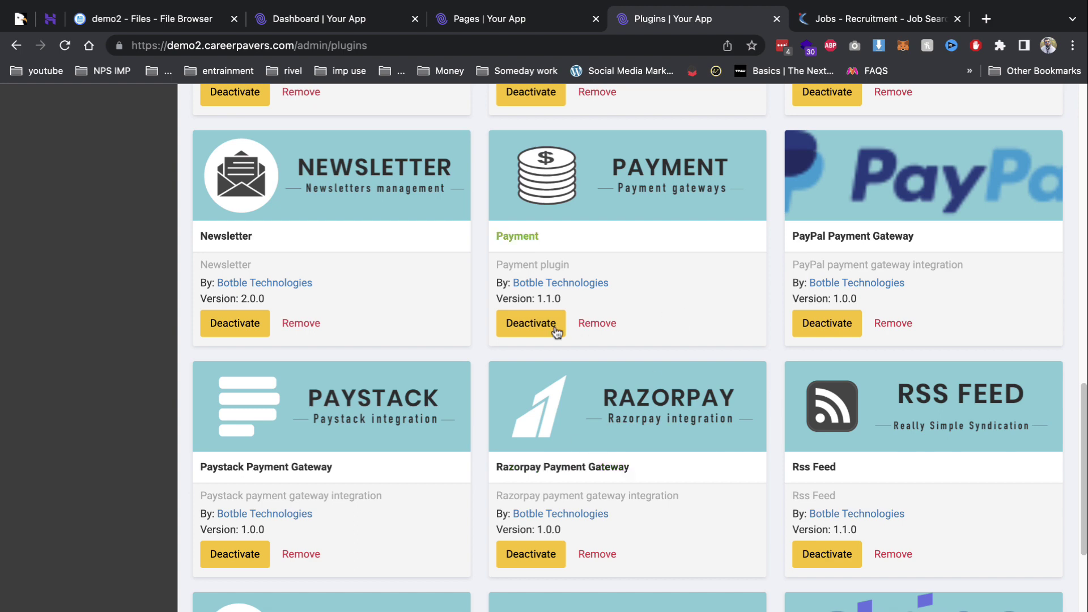
scroll(291, 287, "up", 15)
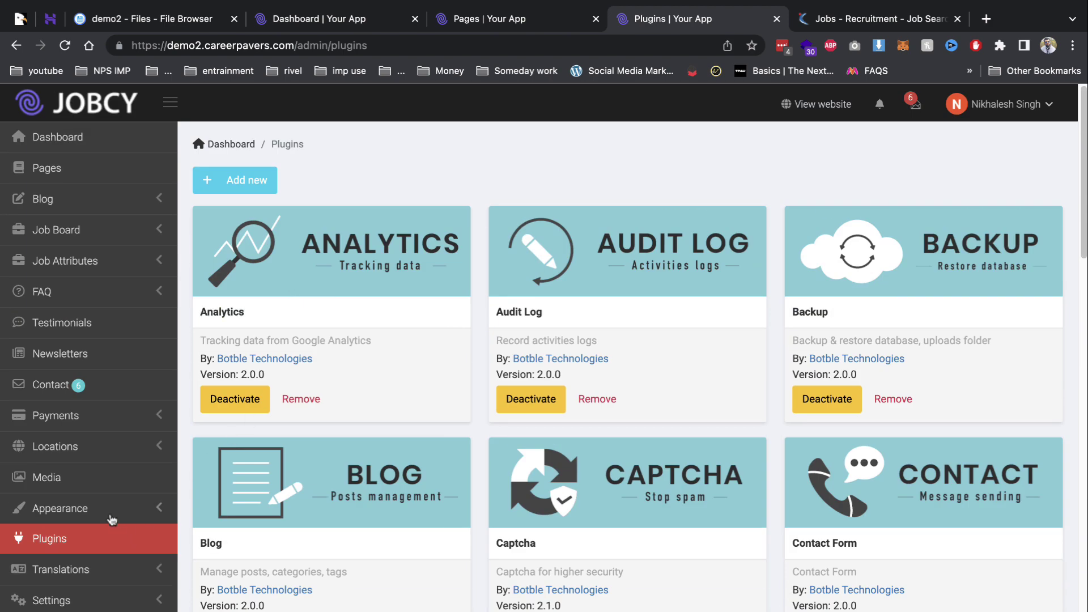
Review the installed themes and the site menus under Appearance.
left_click(111, 515)
left_click(84, 542)
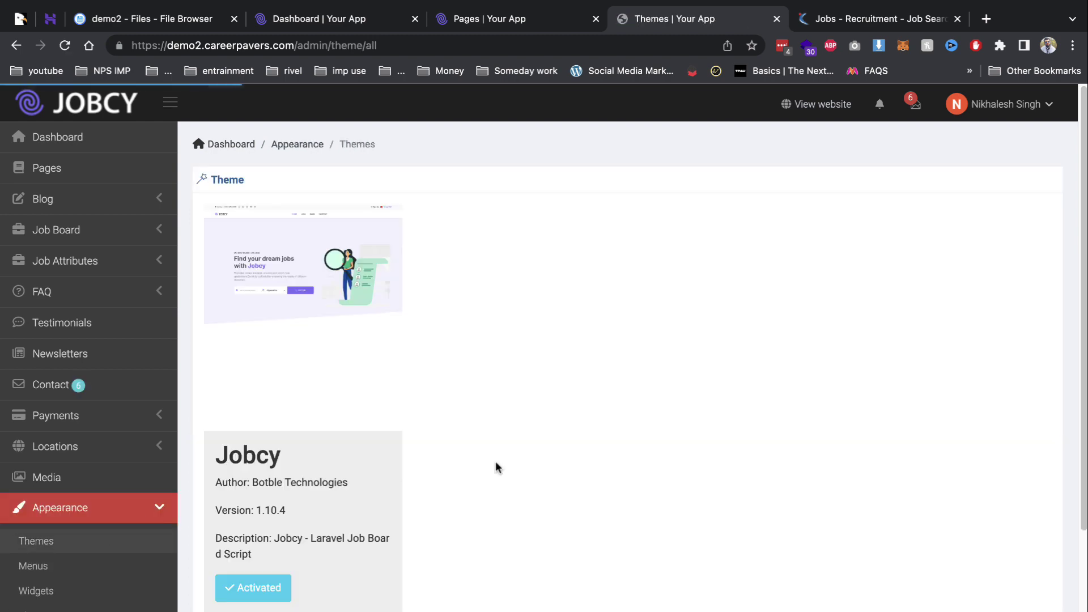
scroll(358, 449, "down", 3)
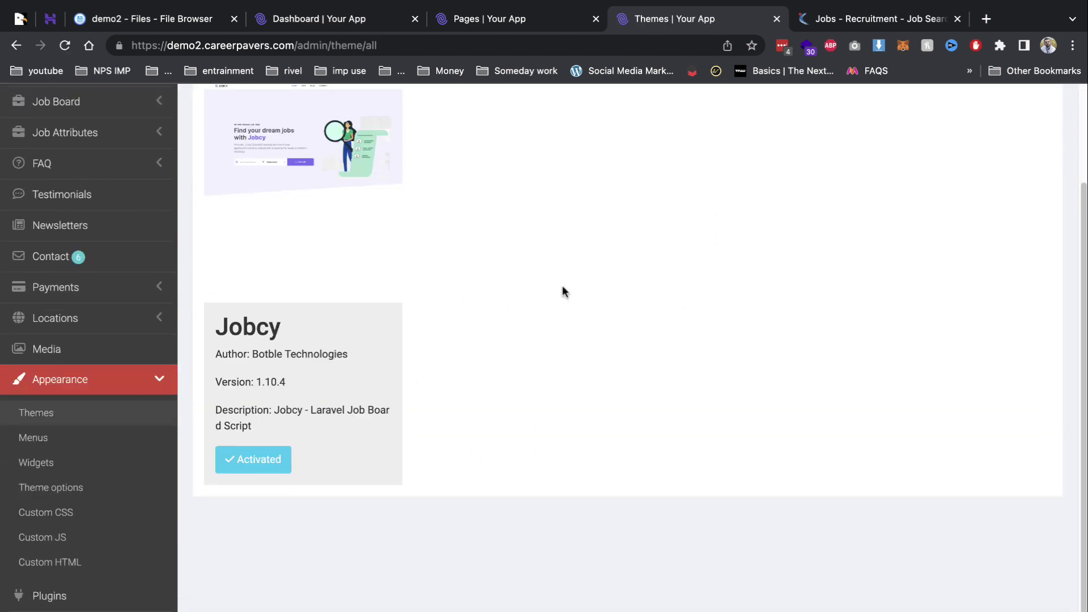
scroll(564, 292, "up", 3)
scroll(513, 408, "down", 3)
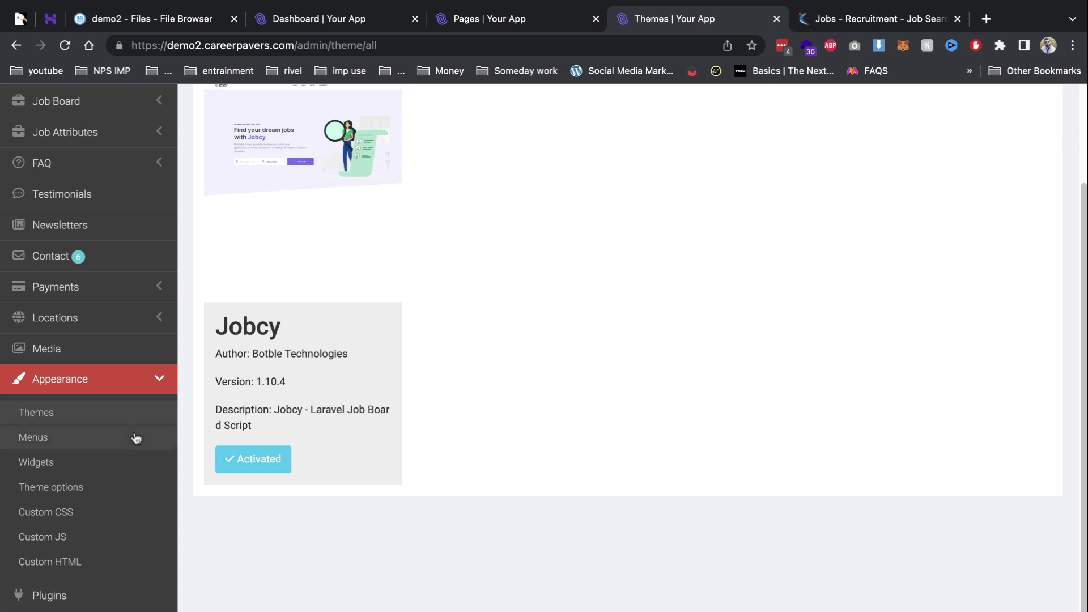
left_click(135, 438)
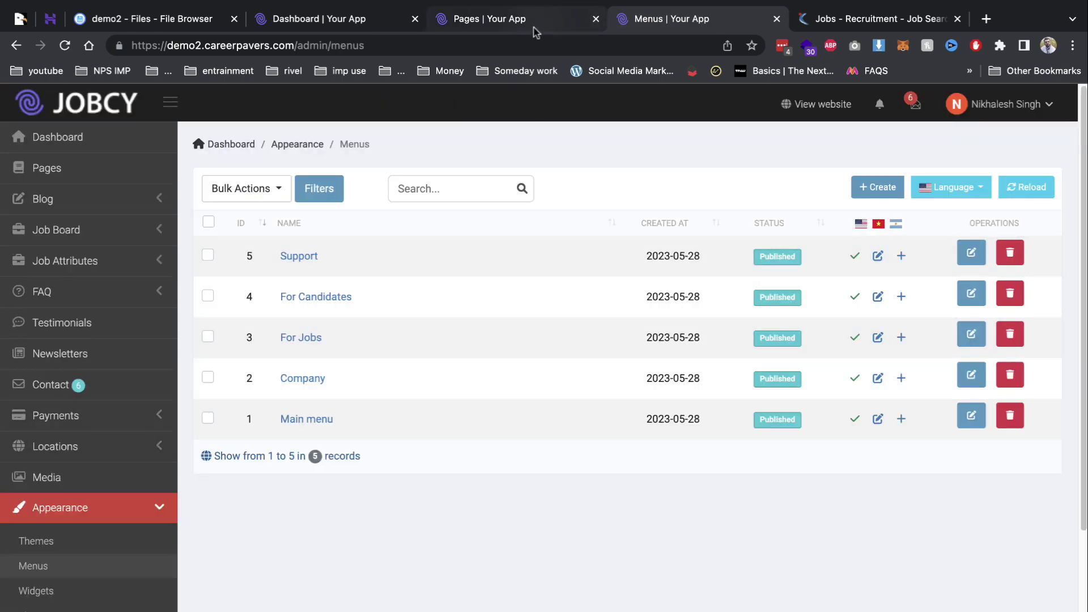
Open the public Jobcy website in a new browser tab and switch to it.
right_click(818, 104)
left_click(824, 112)
left_click(774, 25)
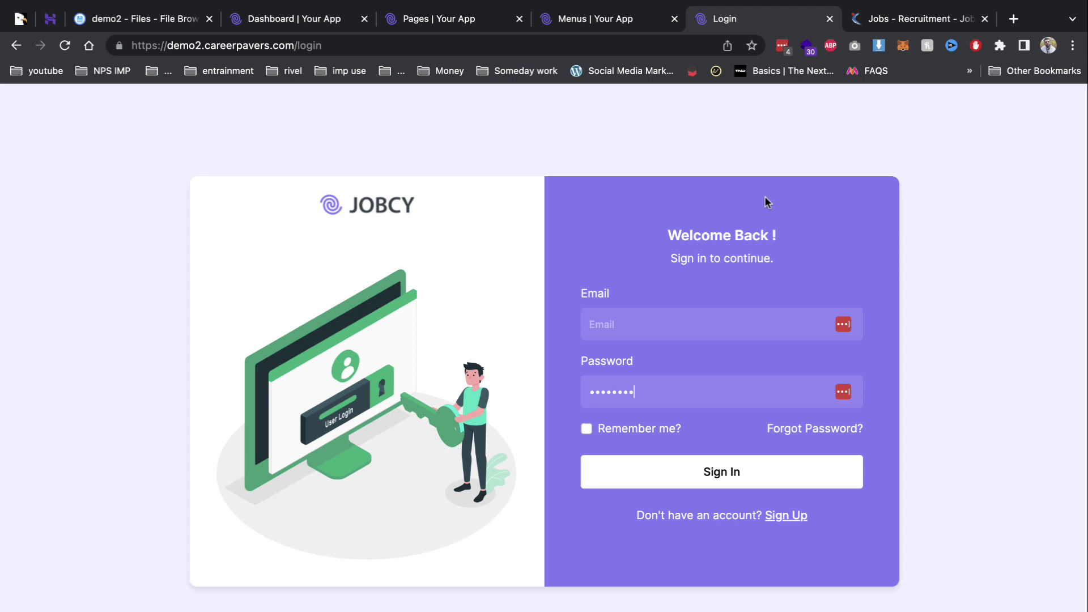
On the Sign Up page, enter the first name, last name and saved demo e-mail.
left_click(794, 517)
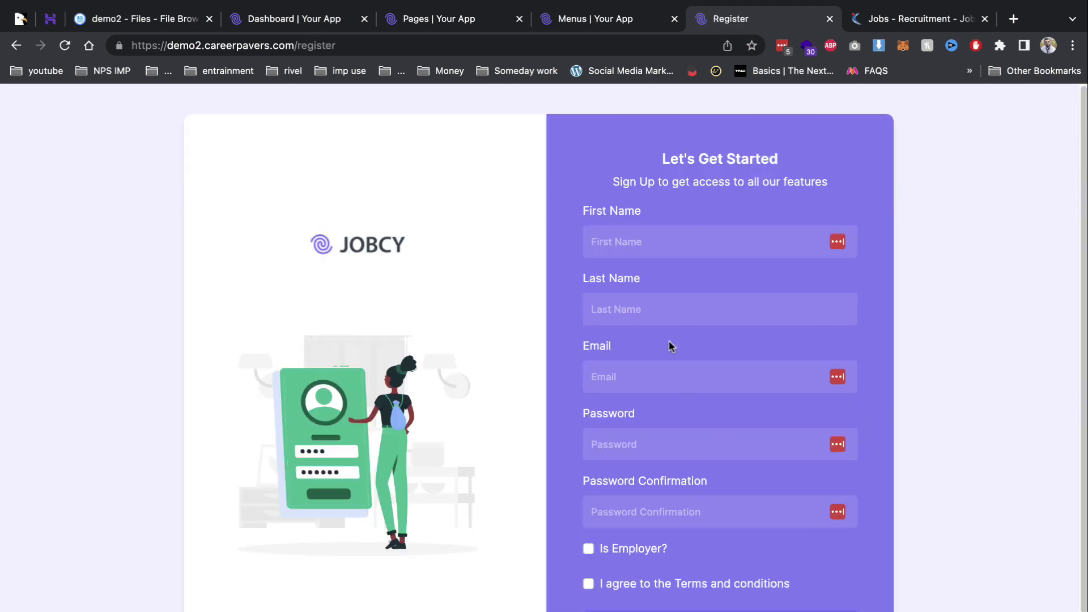
left_click(664, 235)
type("demo")
key("Tab")
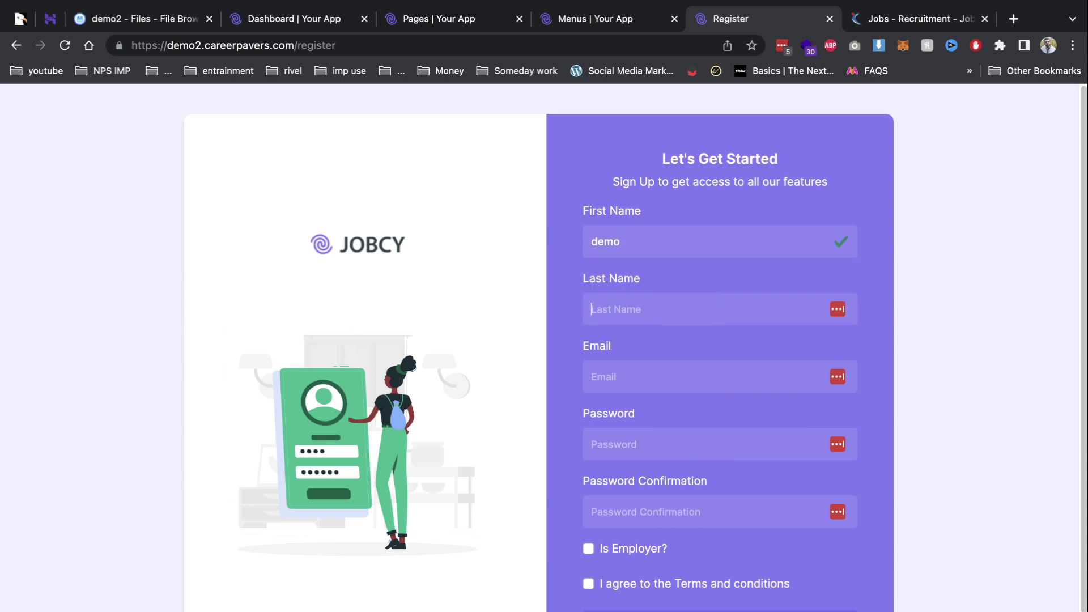
type("singh")
key("Tab")
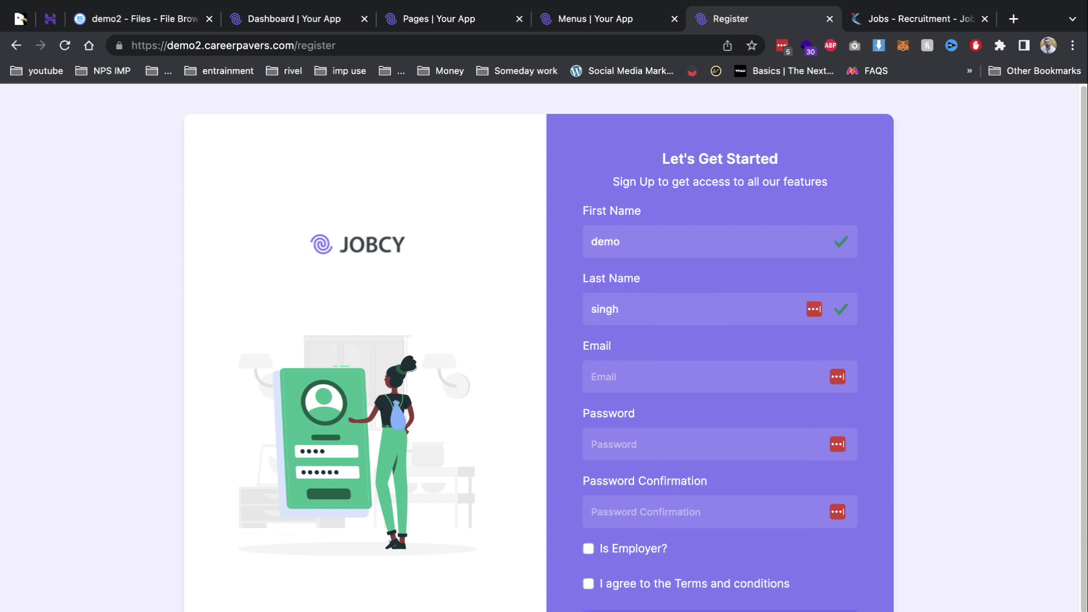
type("demo@gmail.com")
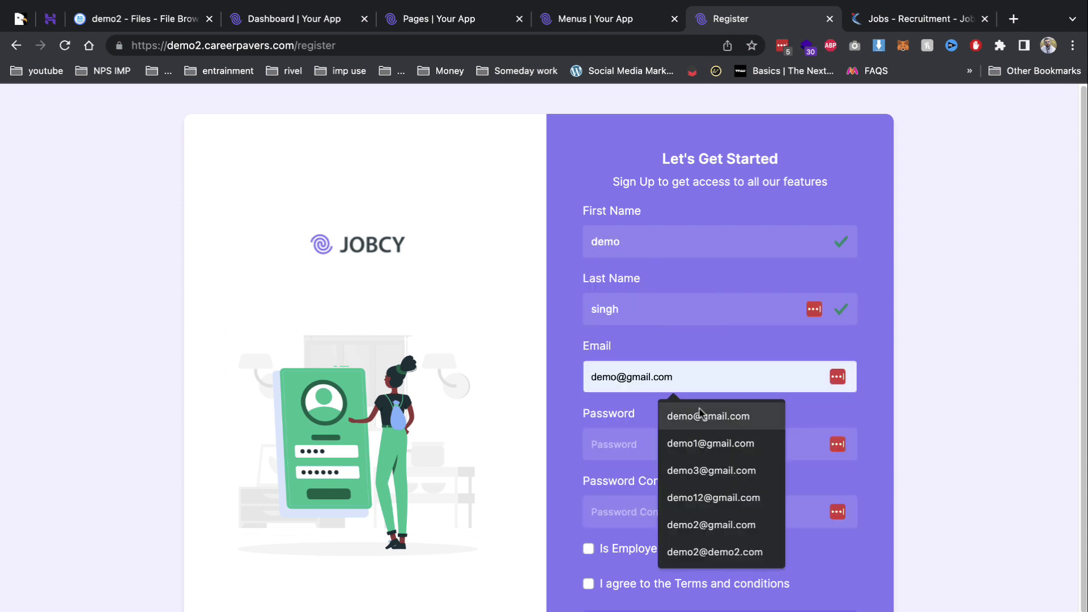
left_click(702, 415)
Enter a matching account password and confirmation, then accept the terms and conditions.
key("Tab")
type("1")
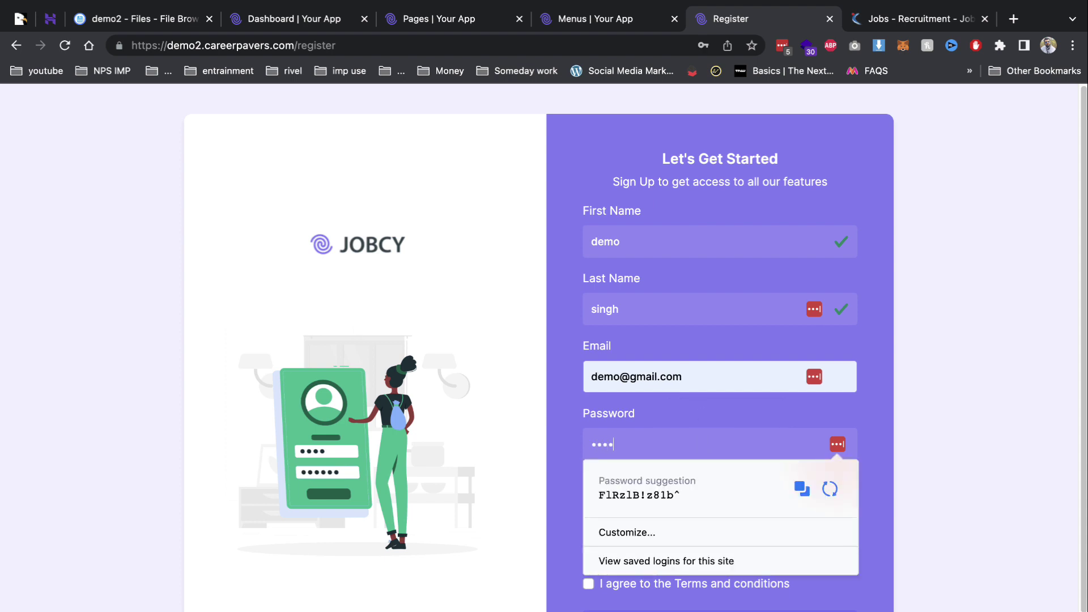
key("Tab")
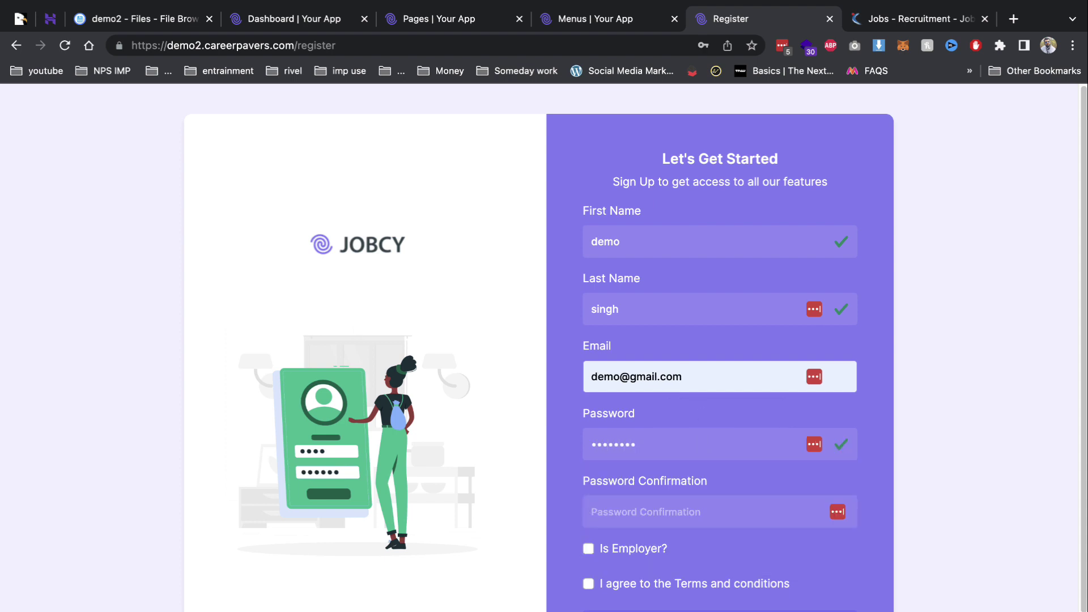
type("1")
left_click(702, 416)
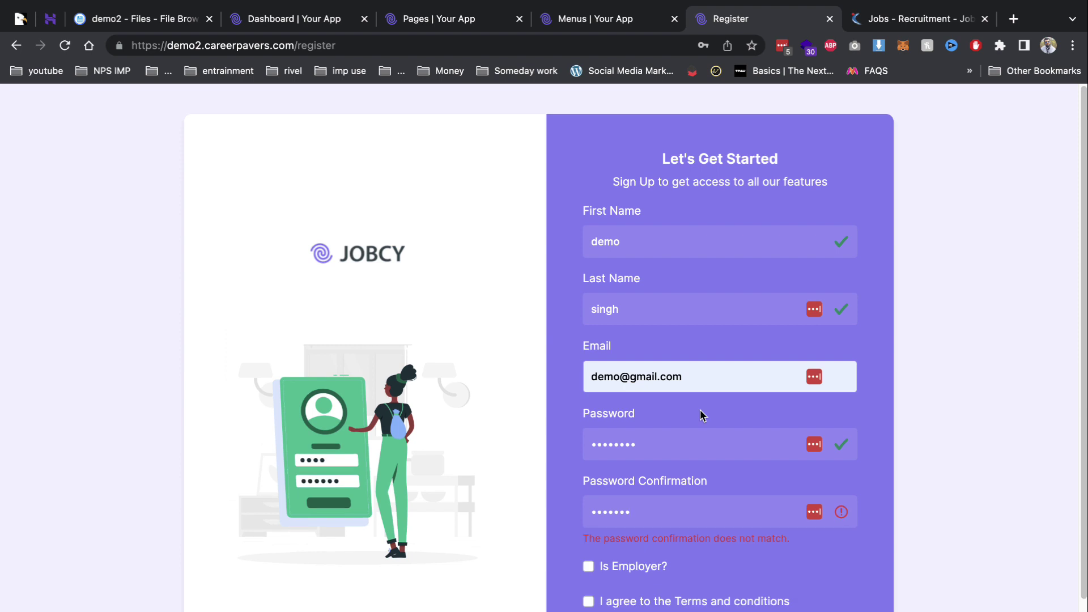
double_click(666, 502)
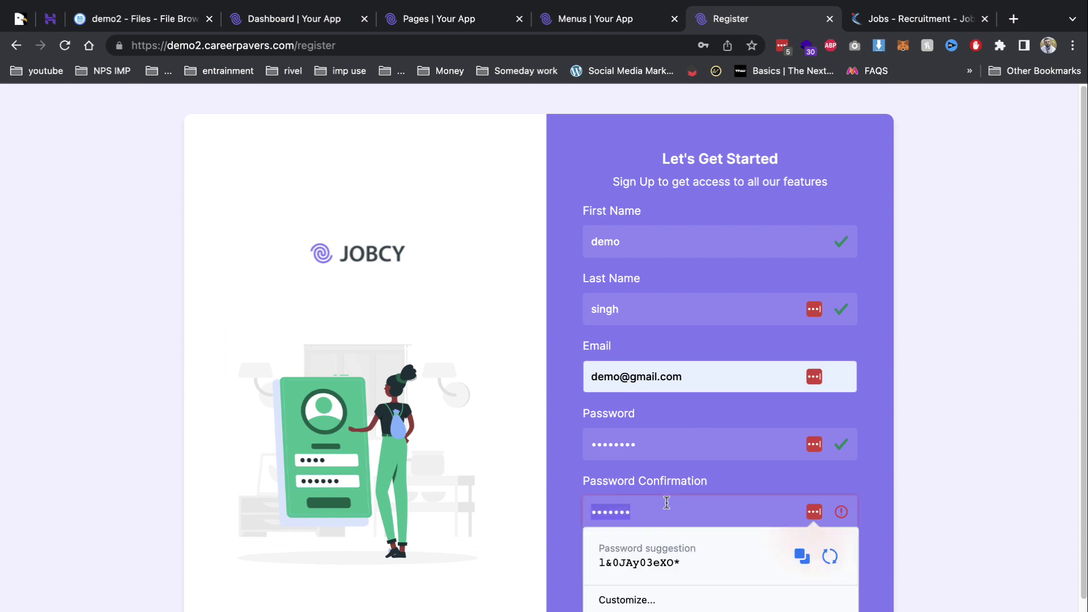
type("123")
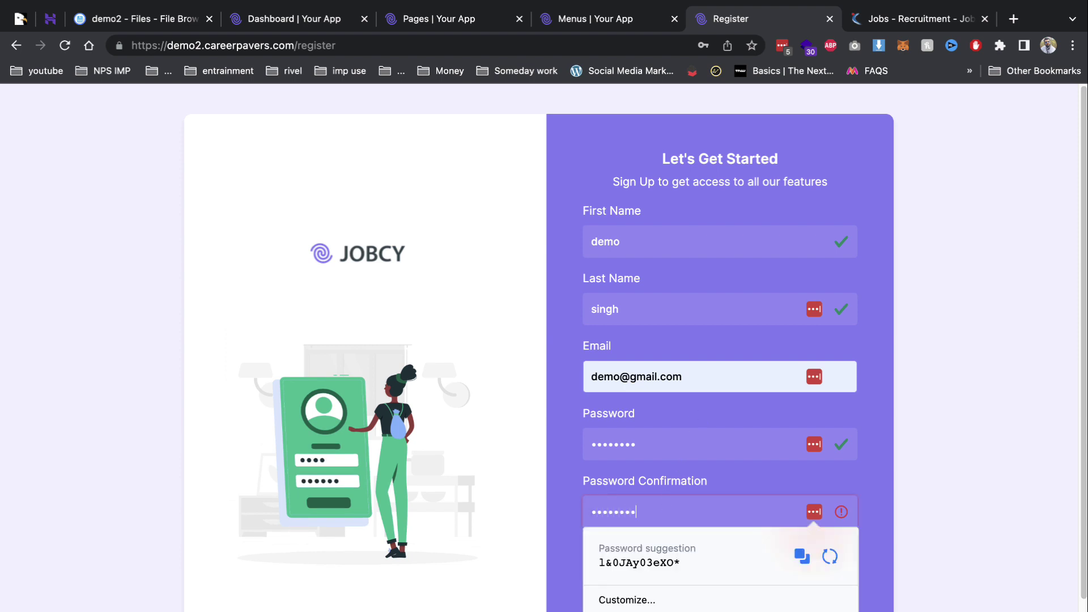
key("Tab")
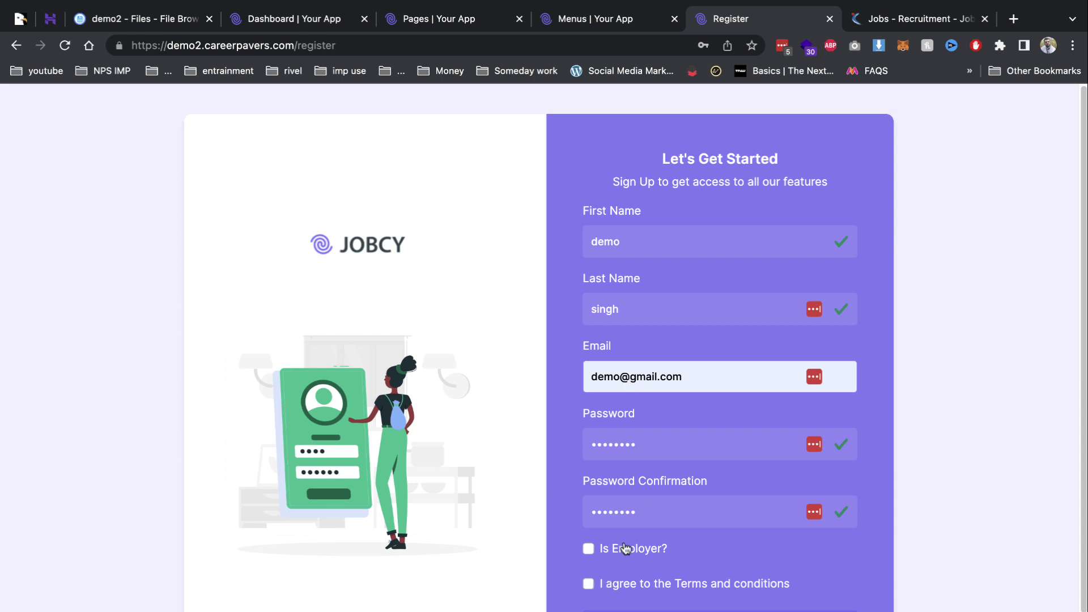
left_click(649, 586)
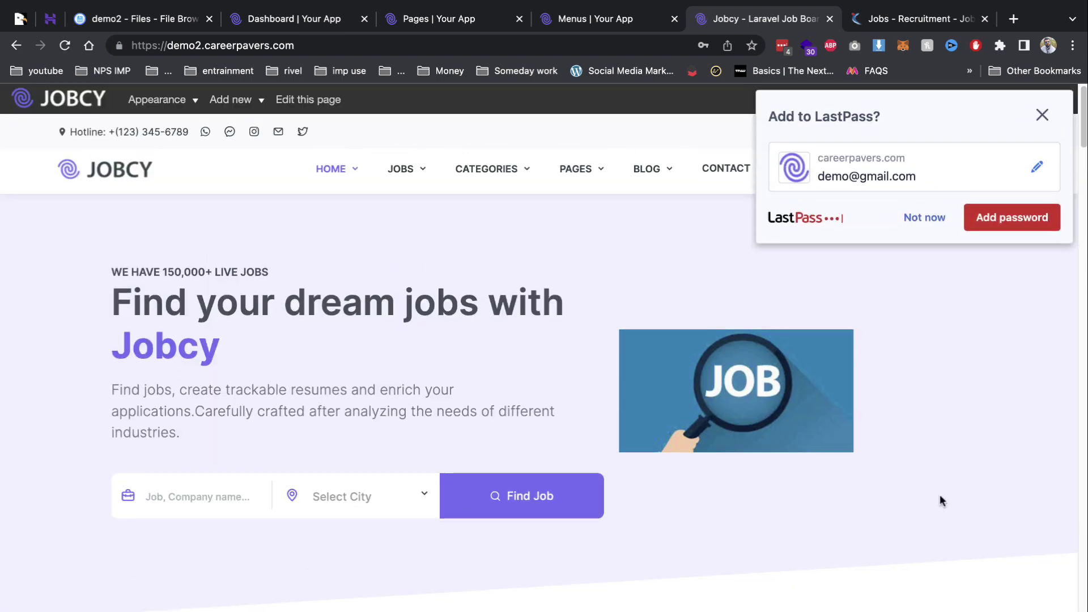
Dismiss the LastPass prompt and browse the employer dashboard's Jobs, Companies, Applicants and Packages pages.
left_click(932, 228)
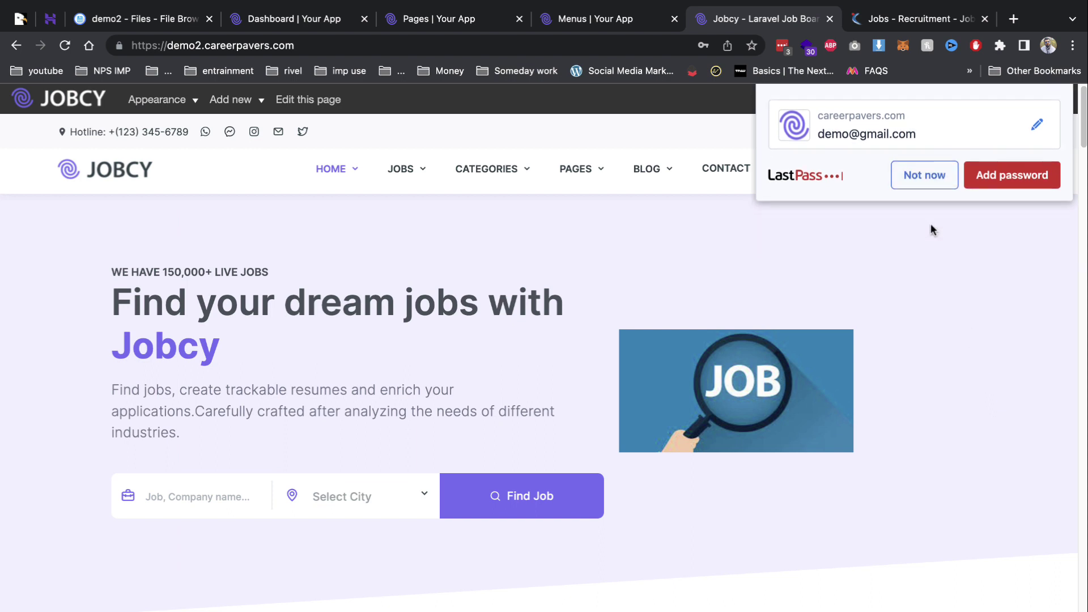
left_click(878, 140)
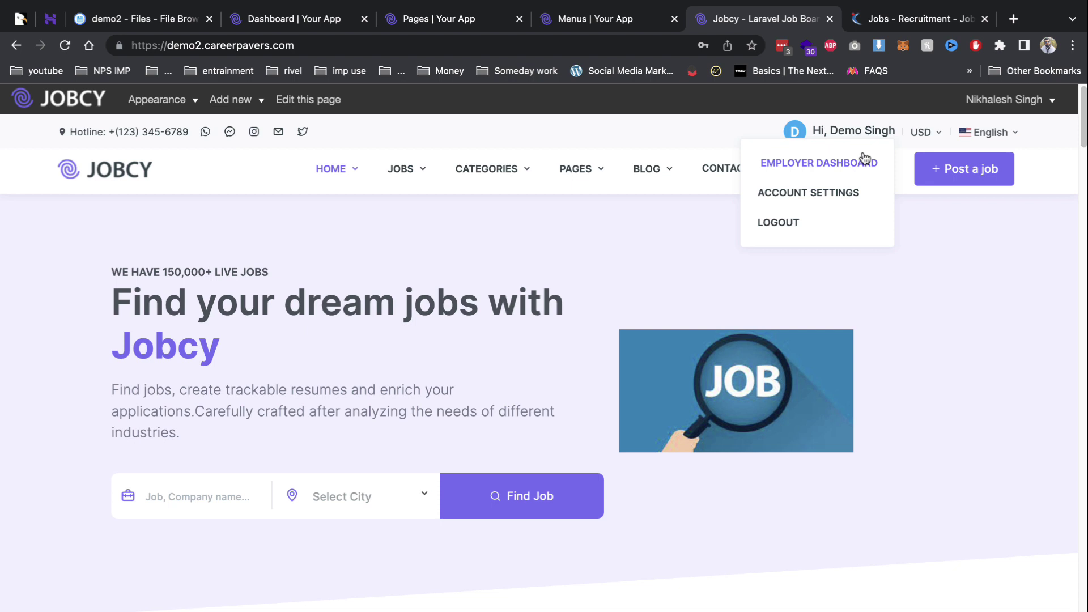
left_click(864, 159)
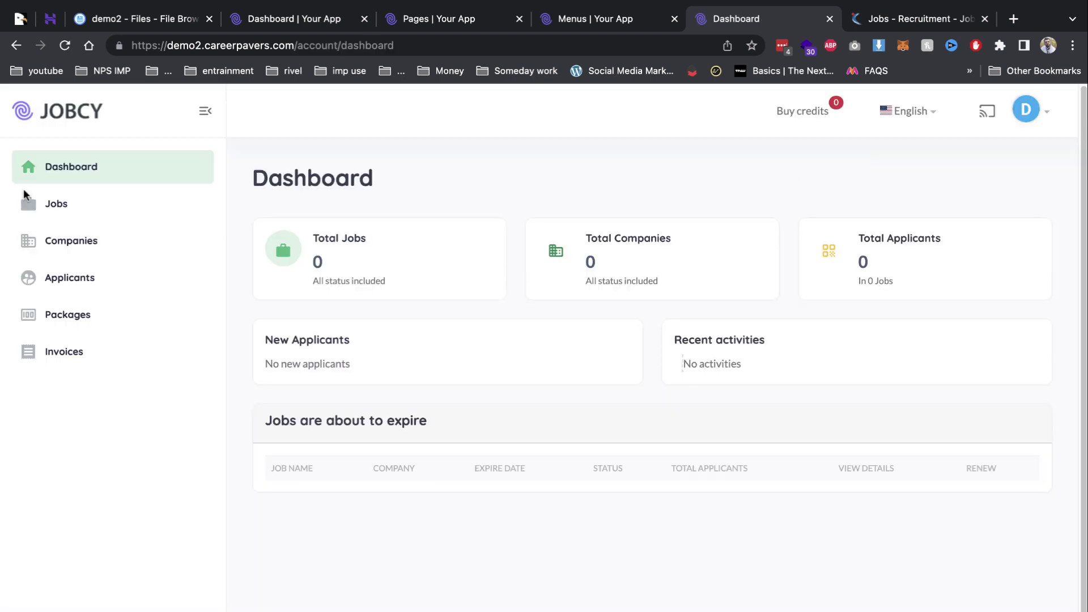
left_click(61, 202)
left_click(70, 245)
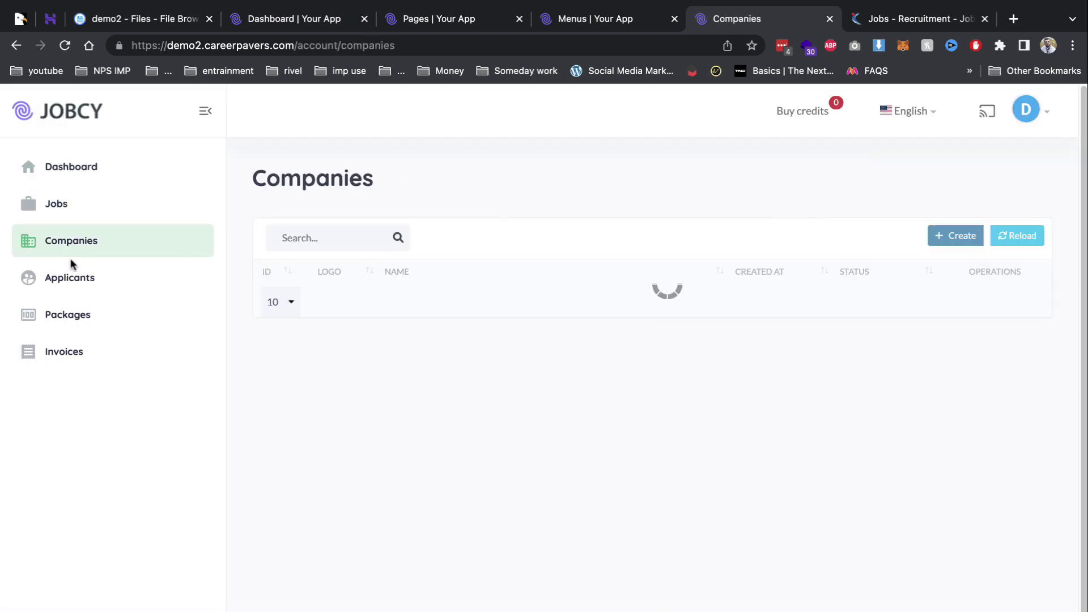
left_click(71, 277)
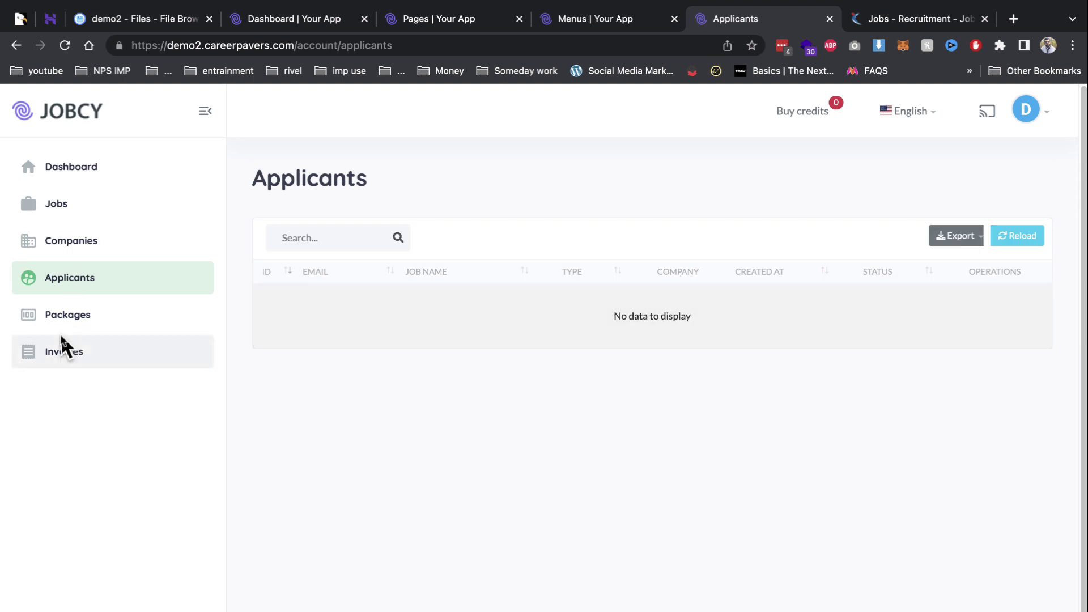
left_click(66, 315)
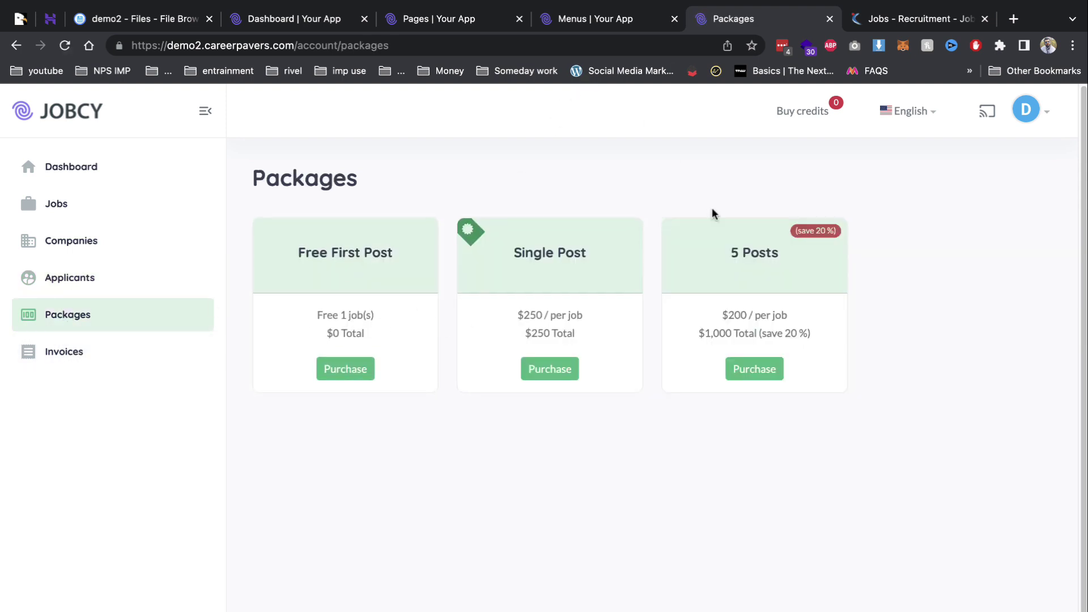
left_click(600, 20)
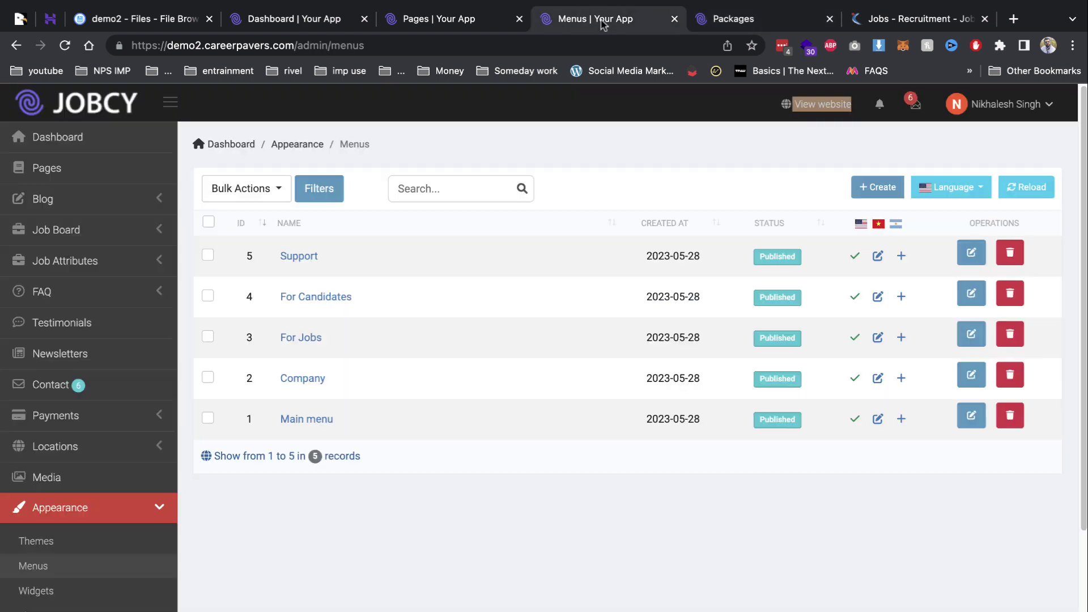
Review the Free First Post package in Job Board > Packages, keeping USD, and save it.
left_click(96, 233)
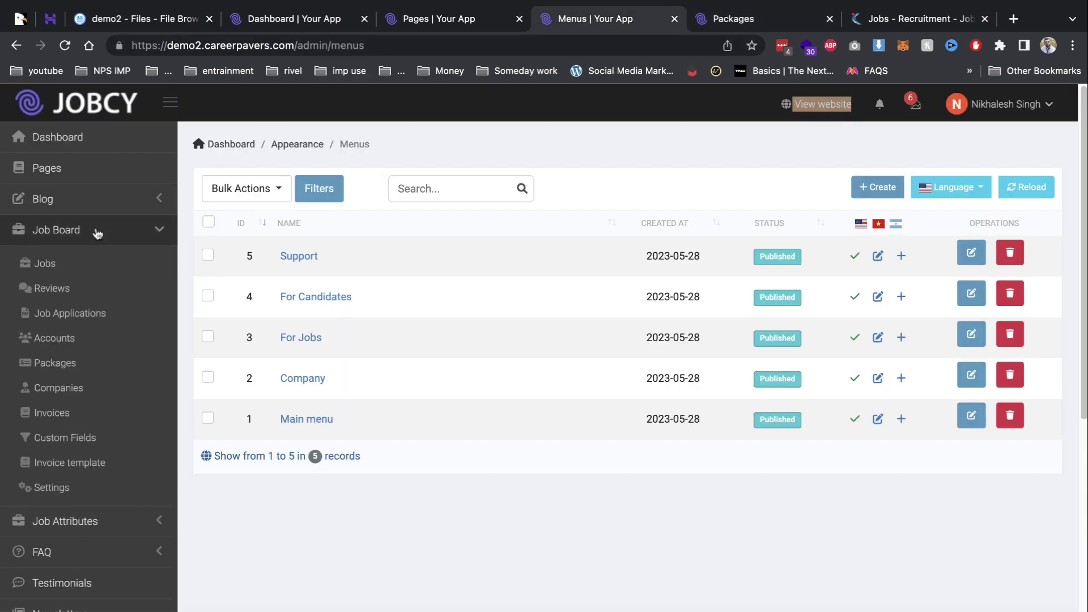
left_click(91, 362)
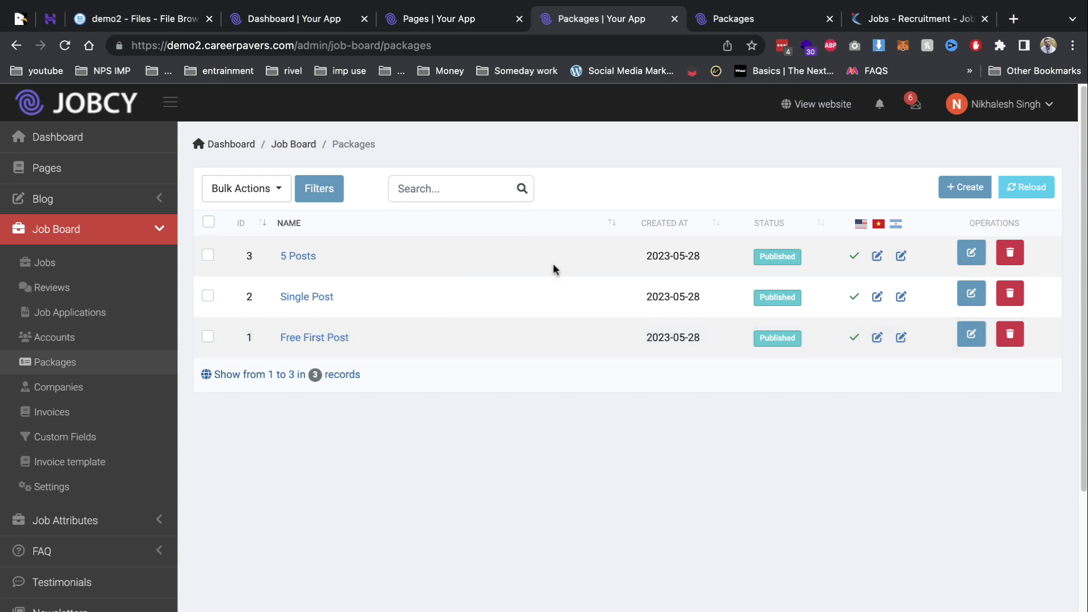
left_click(971, 333)
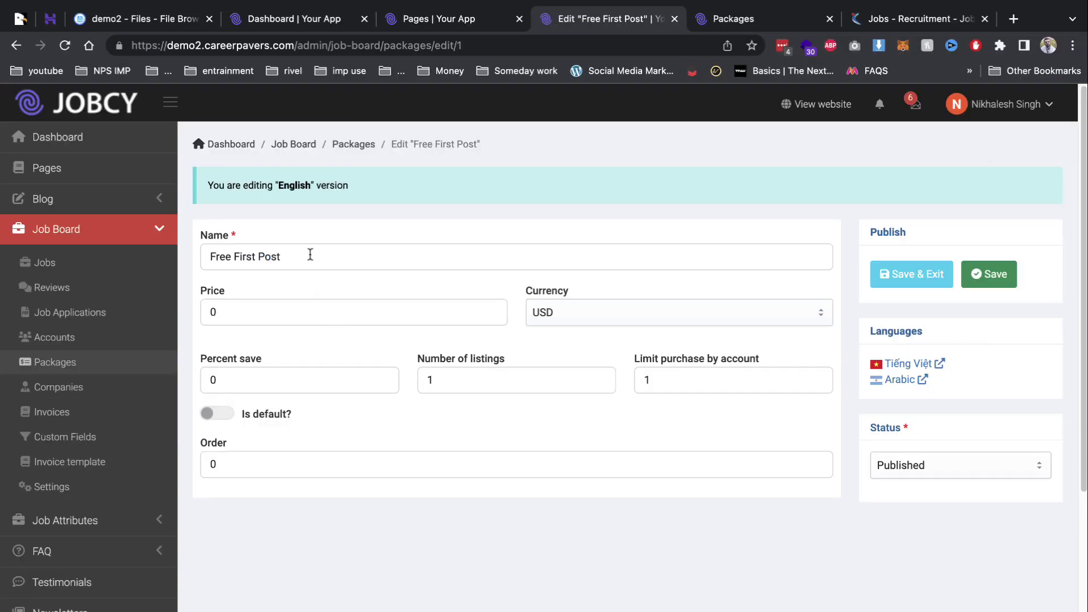
left_click_drag(308, 256, 195, 258)
left_click(247, 308)
left_click_drag(248, 308, 188, 317)
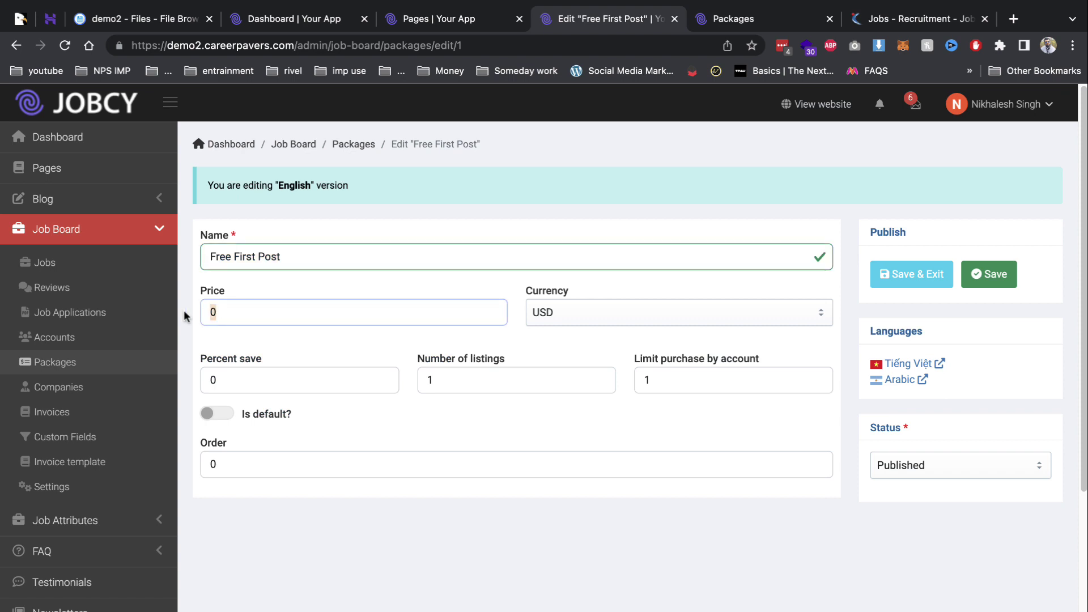
left_click(538, 324)
left_click(302, 385)
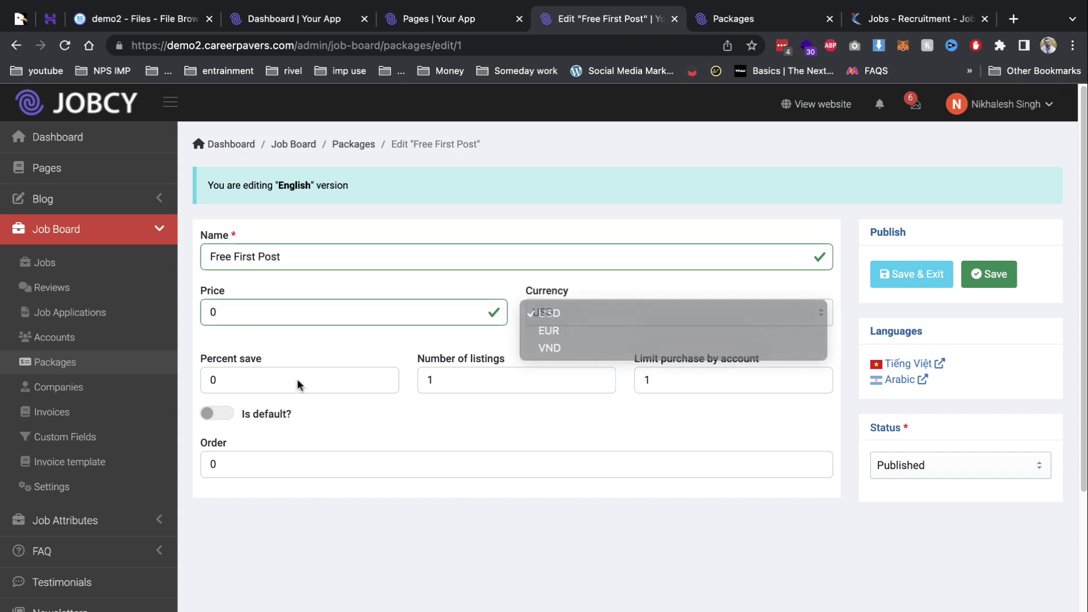
left_click_drag(662, 385, 485, 368)
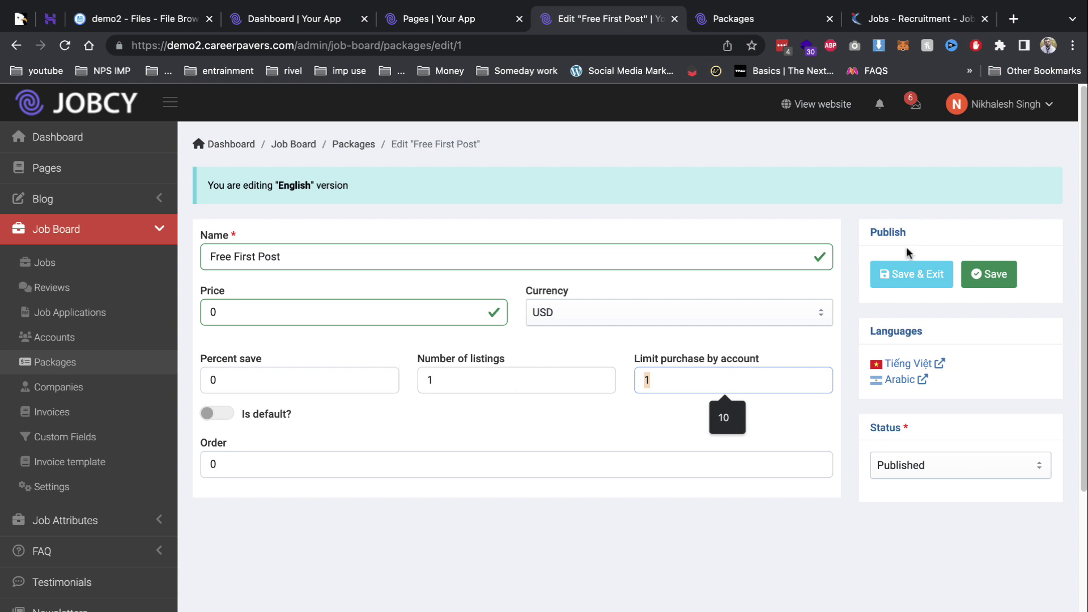
left_click(879, 274)
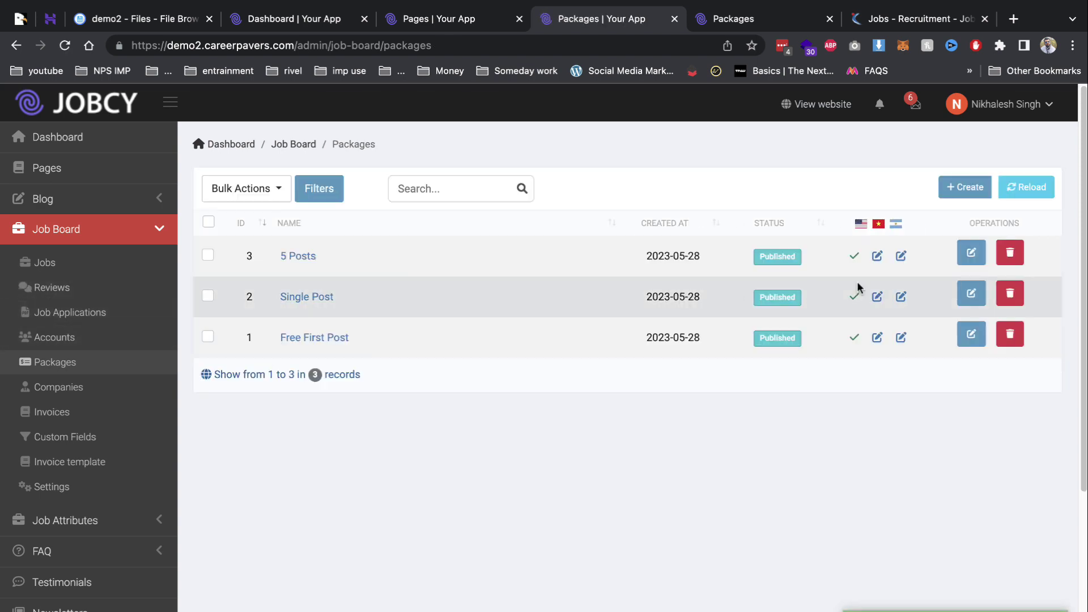
Look at the 5 Posts package and the companies list, then show the employer's Manage Jobs page.
left_click(971, 252)
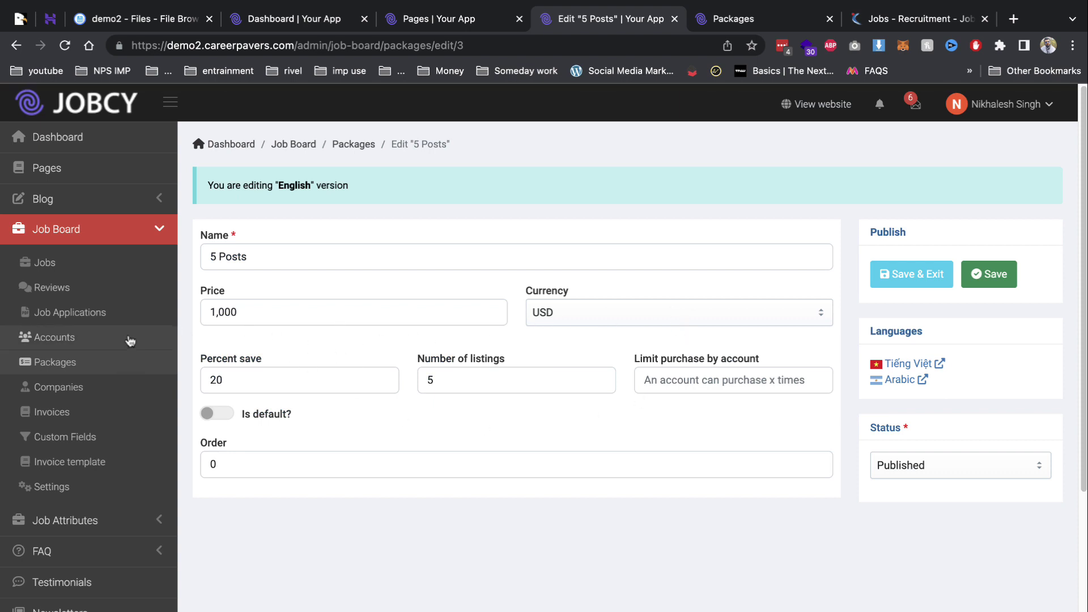
left_click(79, 390)
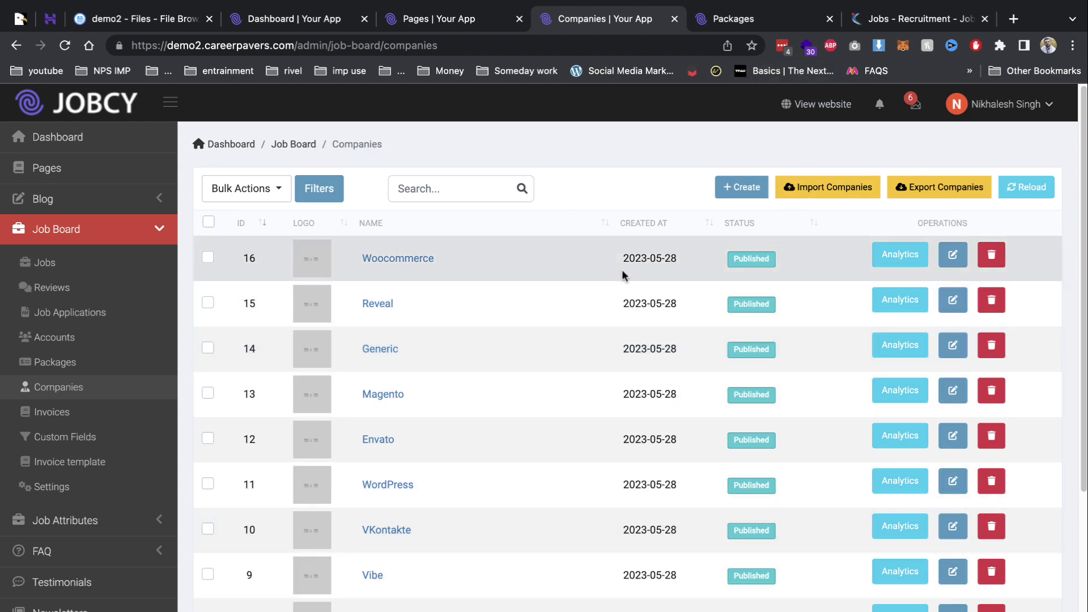
scroll(621, 269, "down", 5)
scroll(626, 284, "up", 4)
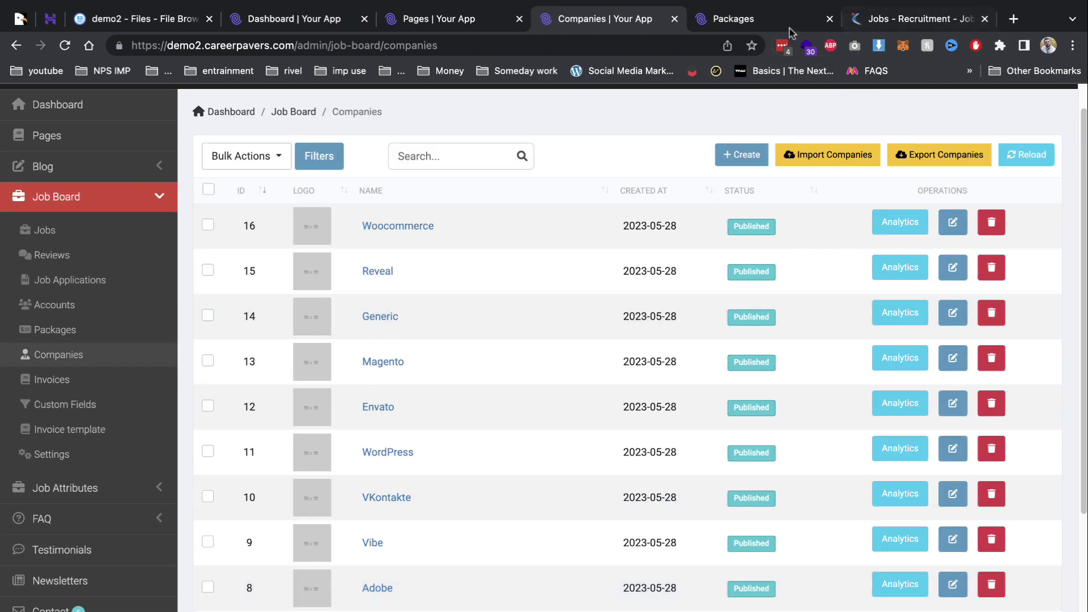
left_click(791, 28)
left_click(208, 218)
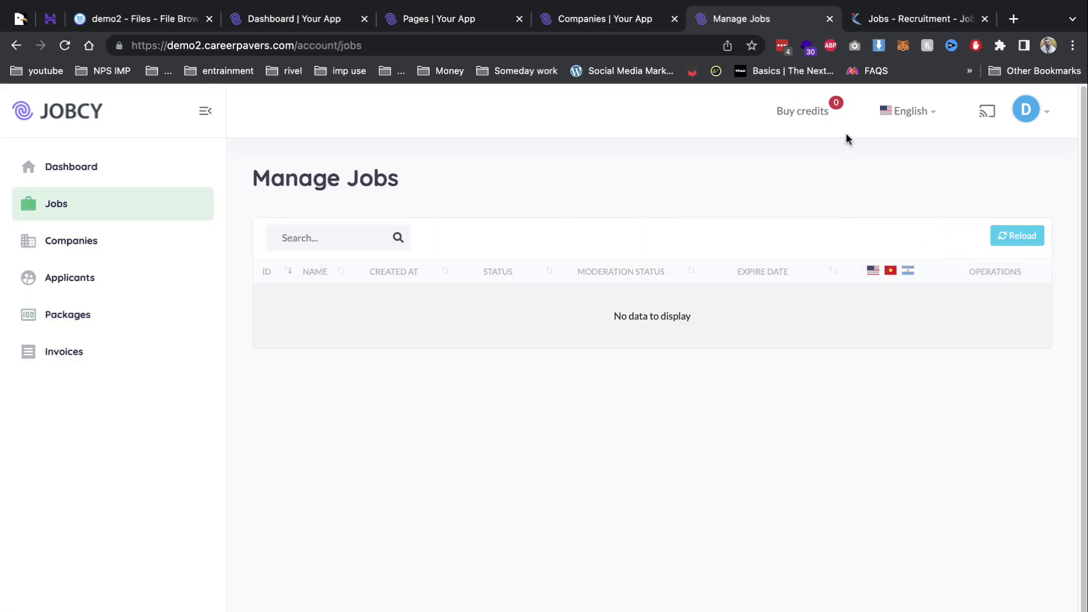
Purchase the Free First Post package from Buy credits, then return to Manage Jobs.
left_click(819, 118)
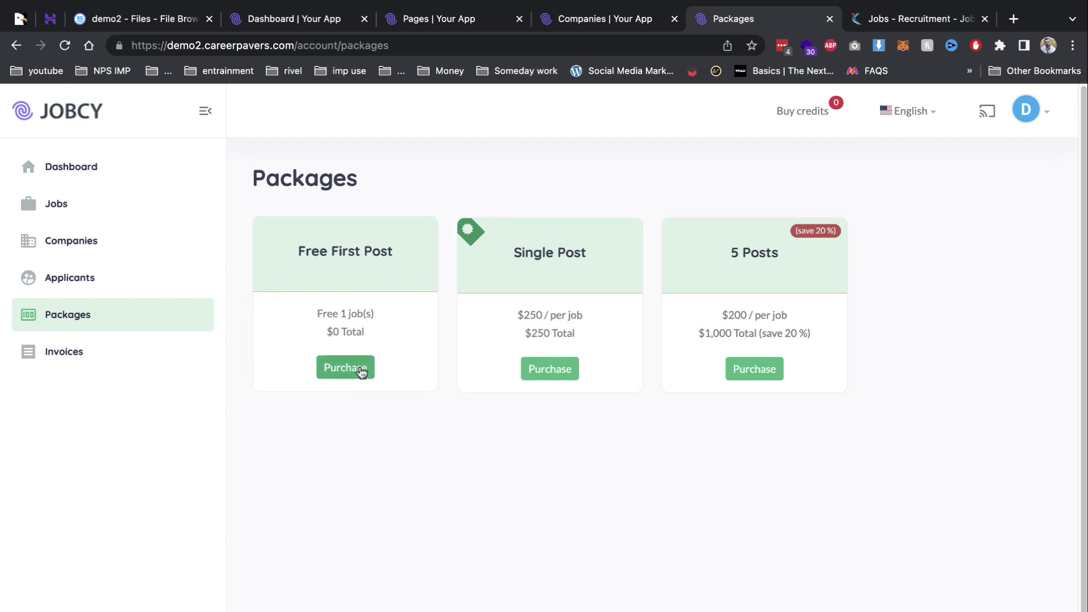
left_click(359, 368)
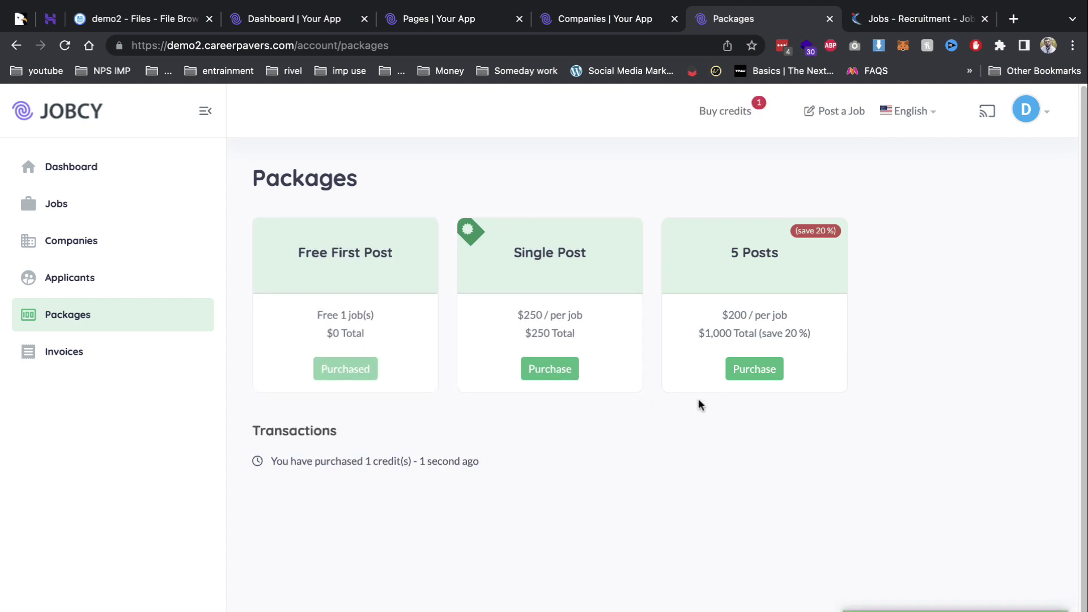
left_click(546, 371)
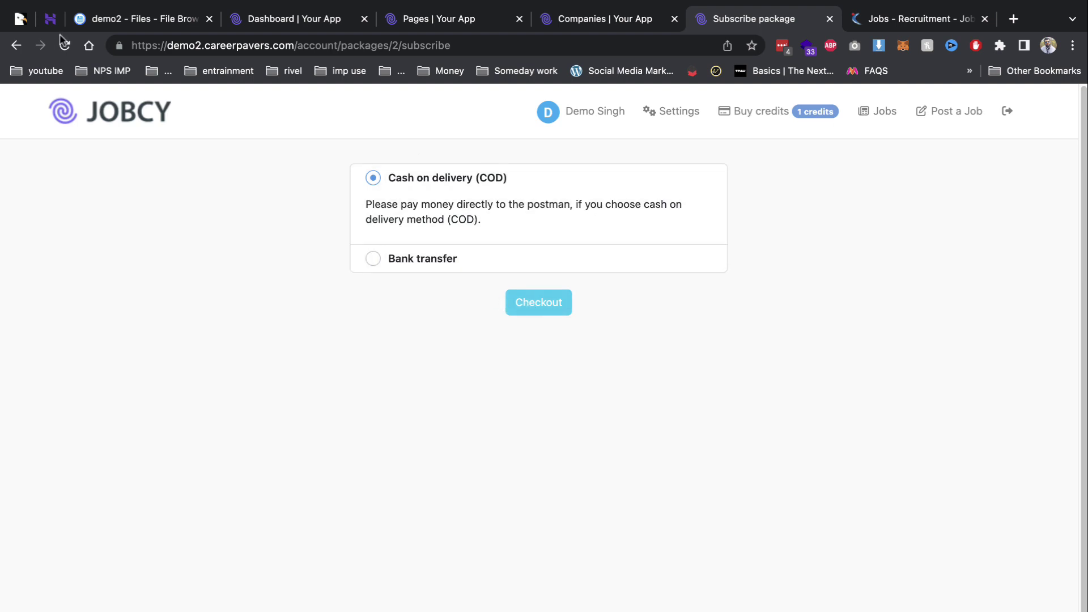
left_click(17, 46)
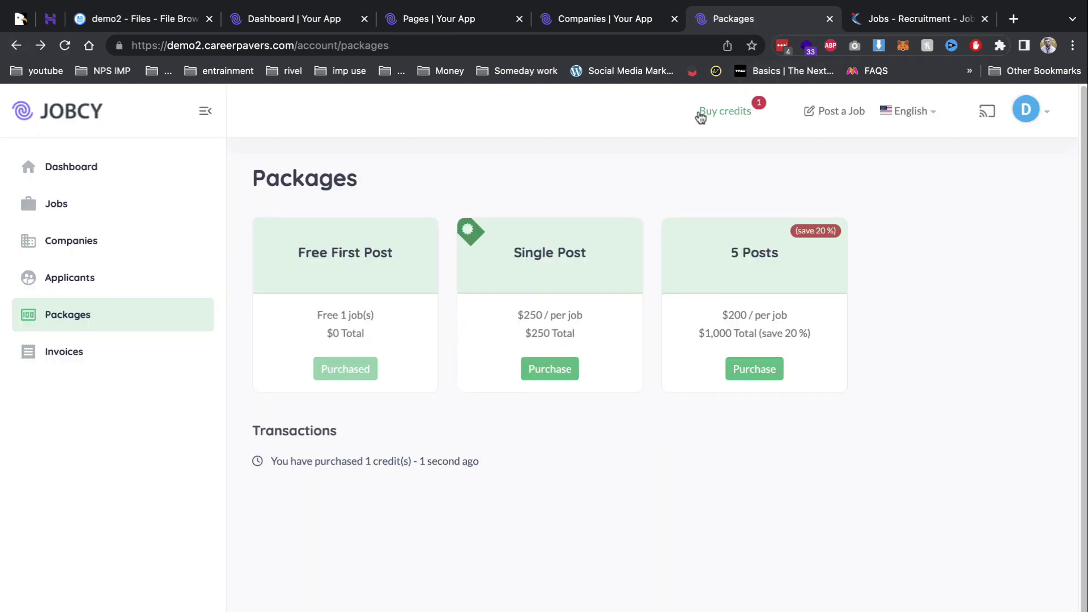
left_click(61, 245)
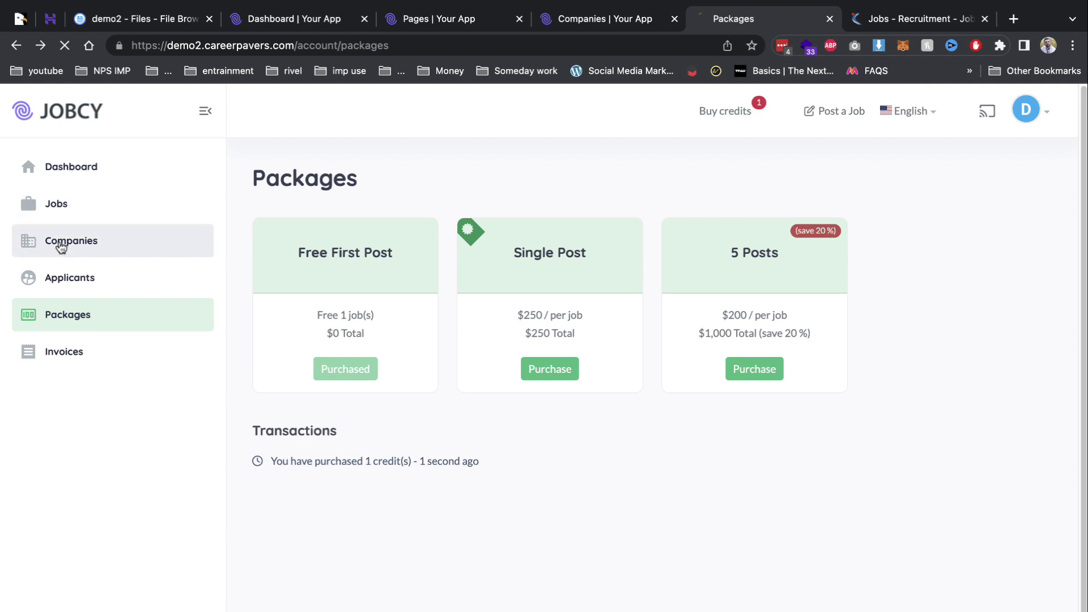
left_click(64, 204)
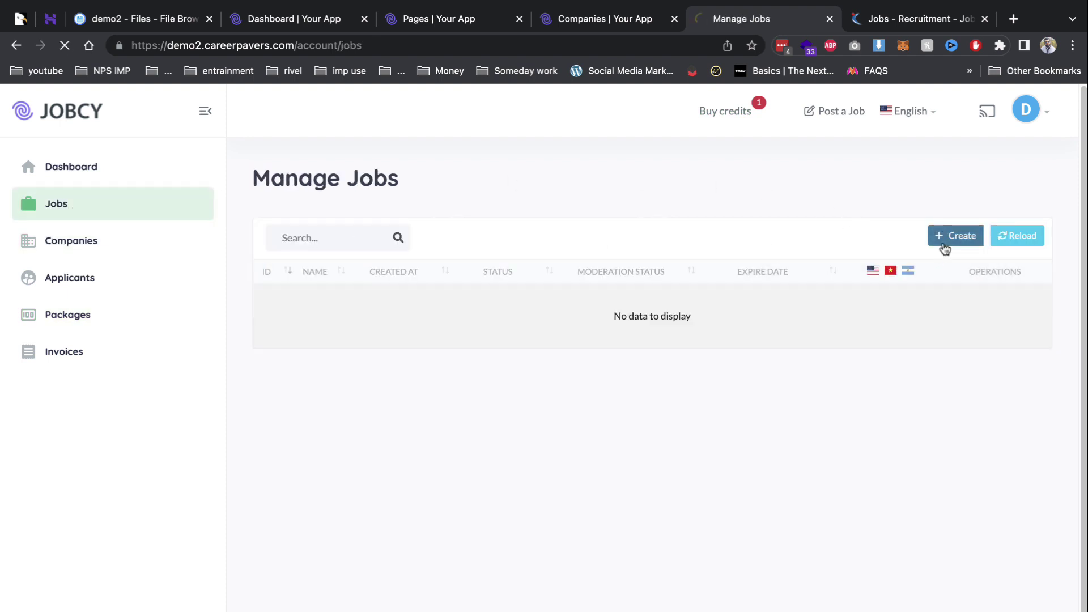
Create company NIK PS SOFTWEB PVT.LTD with a repeated 'demo' description and save it.
left_click(945, 250)
left_click(330, 266)
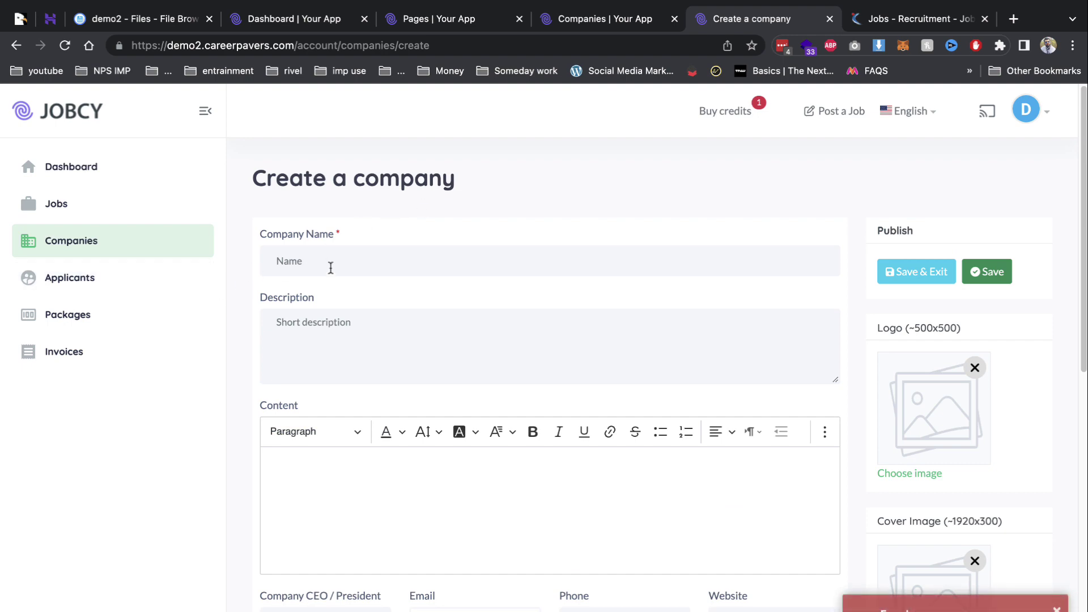
left_click(404, 343)
scroll(416, 369, "down", 4)
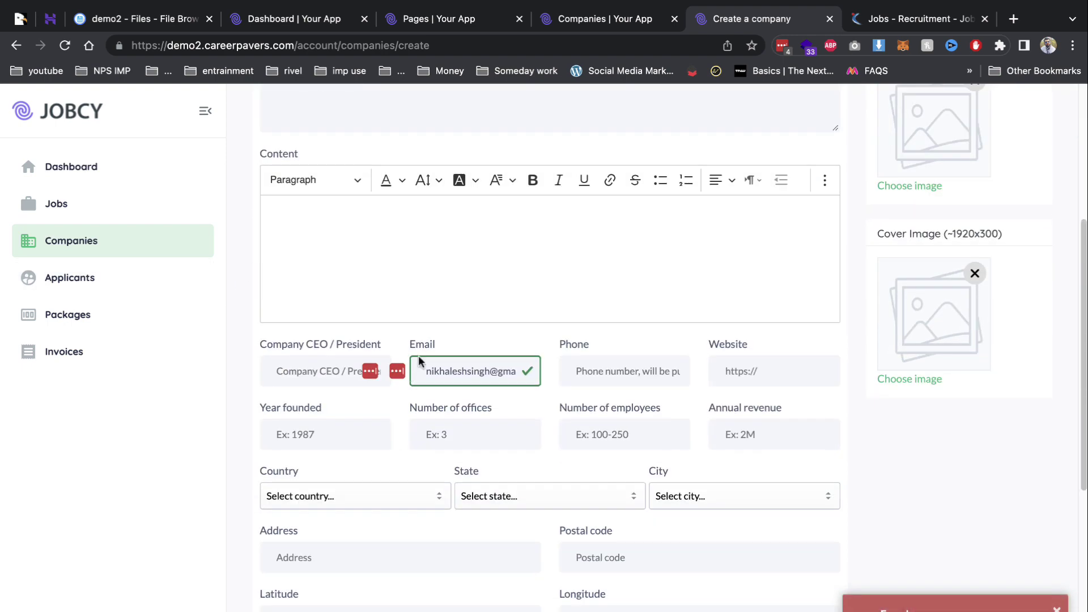
scroll(418, 357, "up", 5)
left_click(413, 372)
type("de")
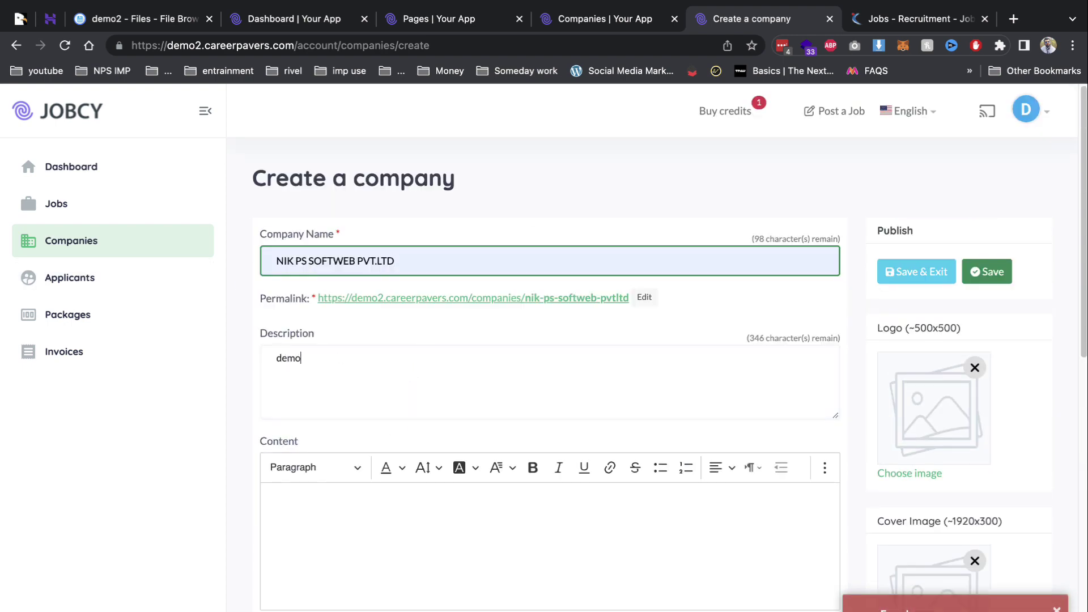
type("mo demo demo demo demo demo demo demo demo")
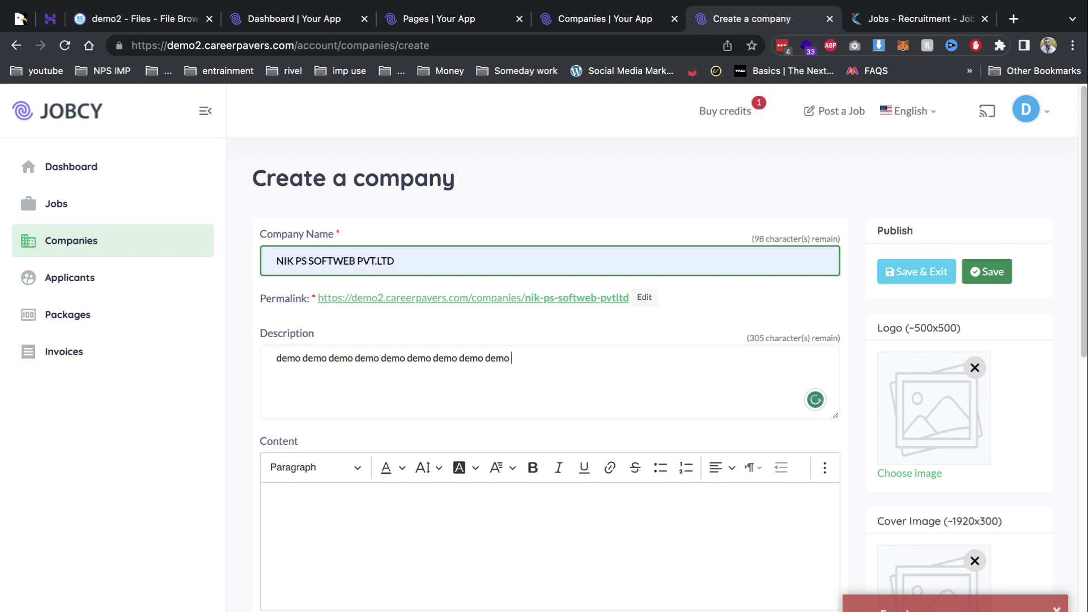
scroll(419, 383, "down", 5)
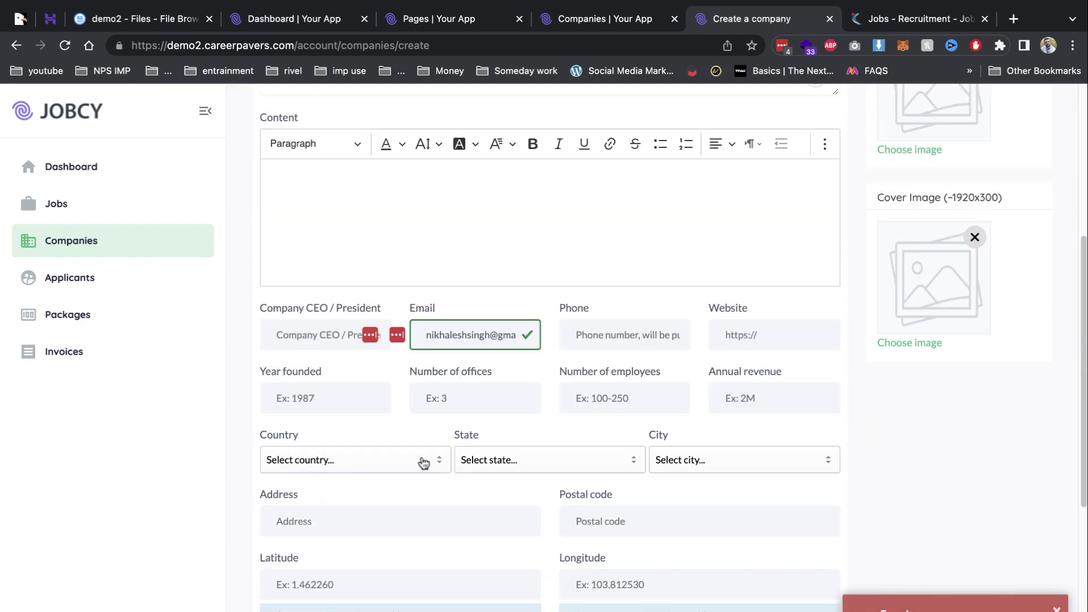
scroll(424, 462, "down", 5)
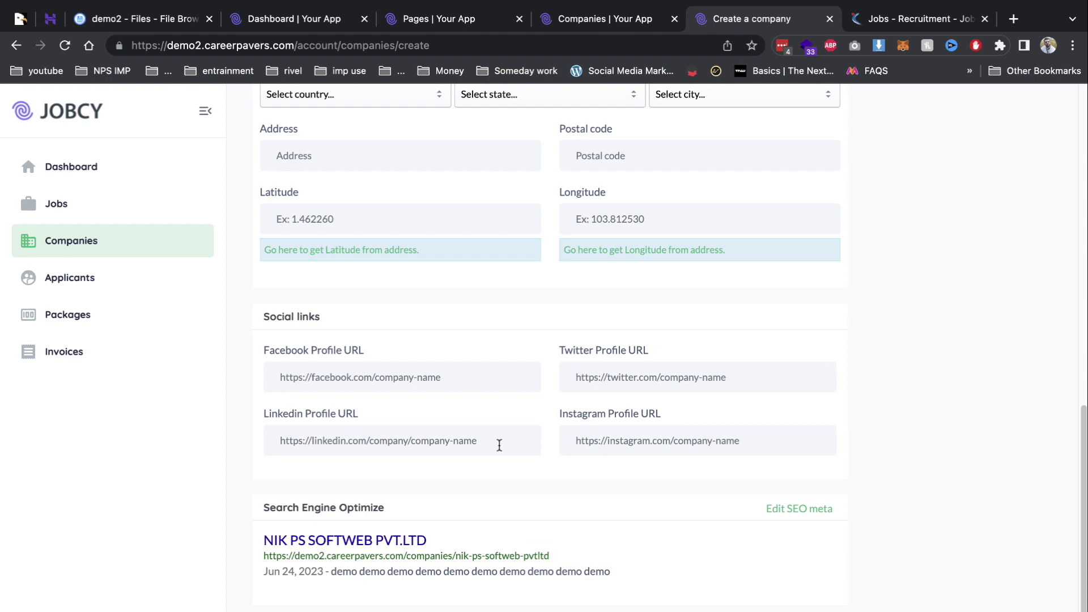
scroll(499, 446, "up", 10)
left_click(932, 274)
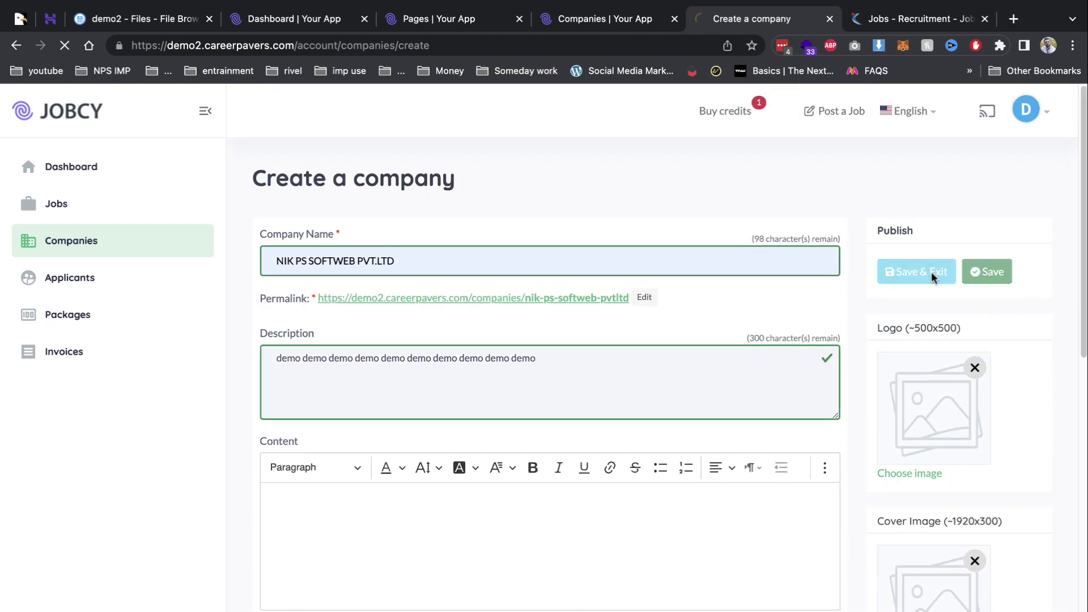
Start a new job from Jobs > Create, then check the admin Companies list.
left_click(146, 217)
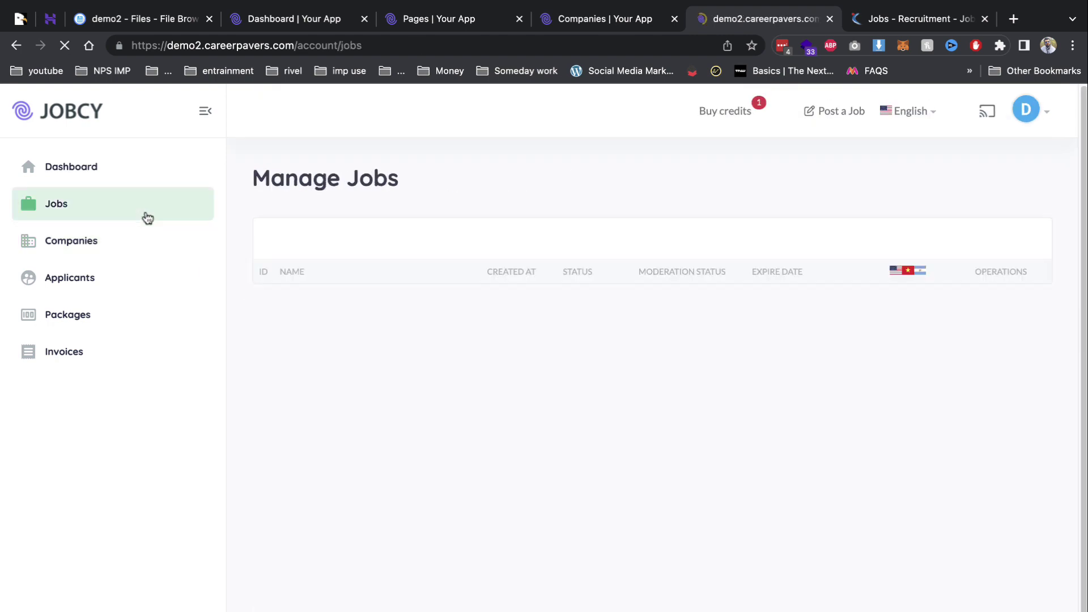
left_click(953, 238)
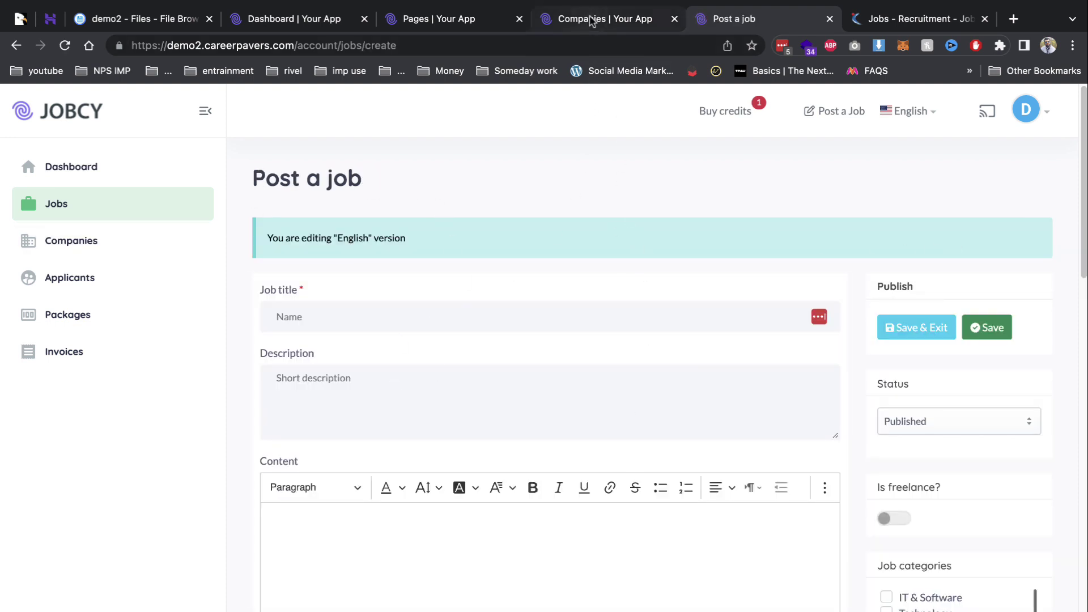
left_click(590, 20)
scroll(459, 287, "up", 2)
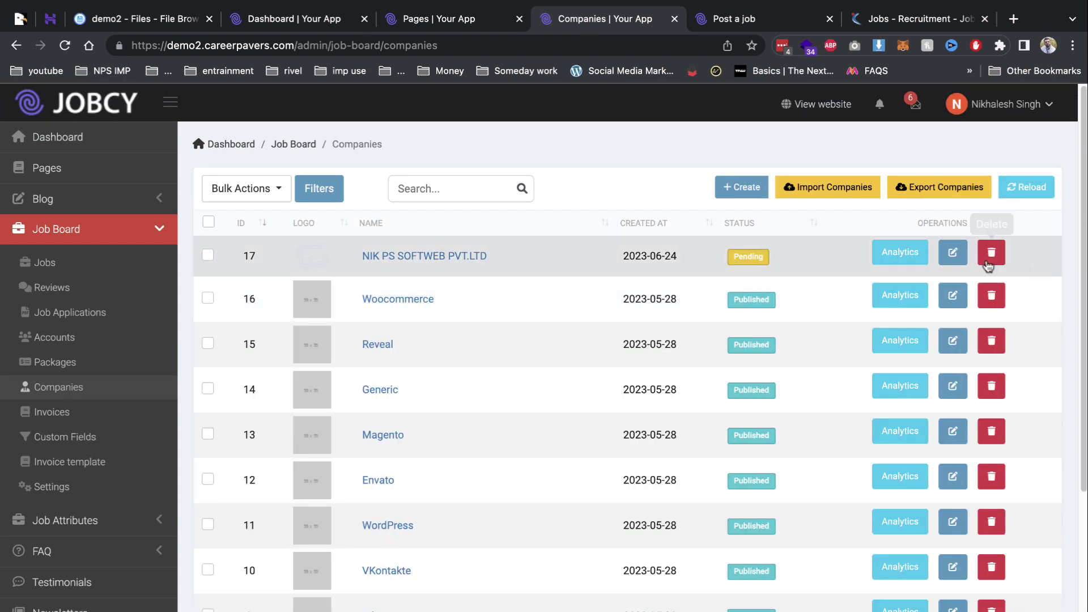
Set company NIK PS SOFTWEB PVT.LTD to Published and save, then return to the Post a job form.
left_click(952, 254)
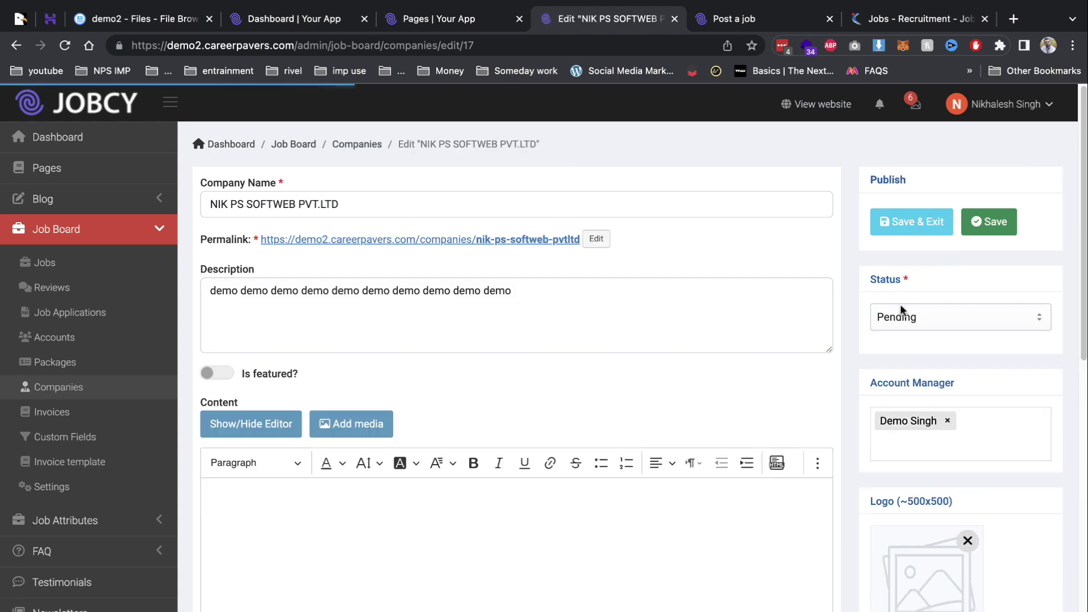
scroll(810, 347, "down", 1)
left_click(912, 293)
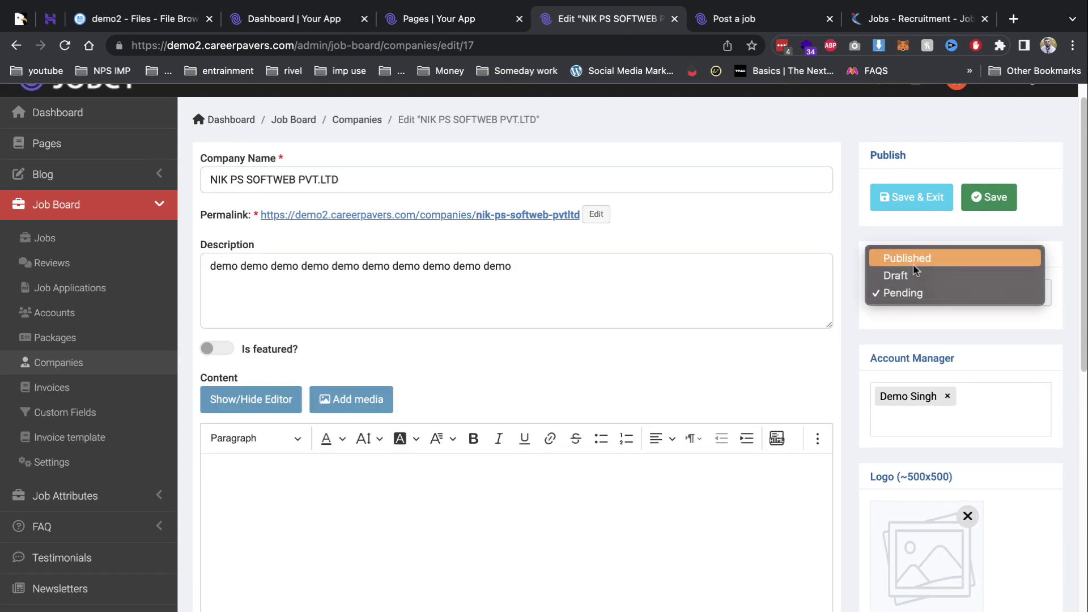
left_click(907, 258)
left_click(911, 196)
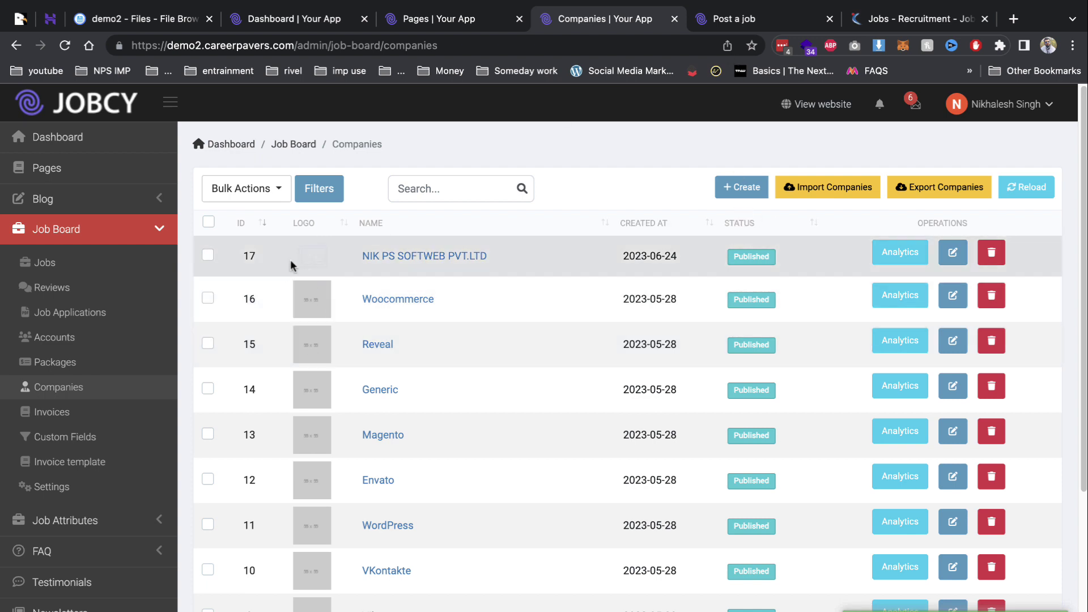
left_click(765, 28)
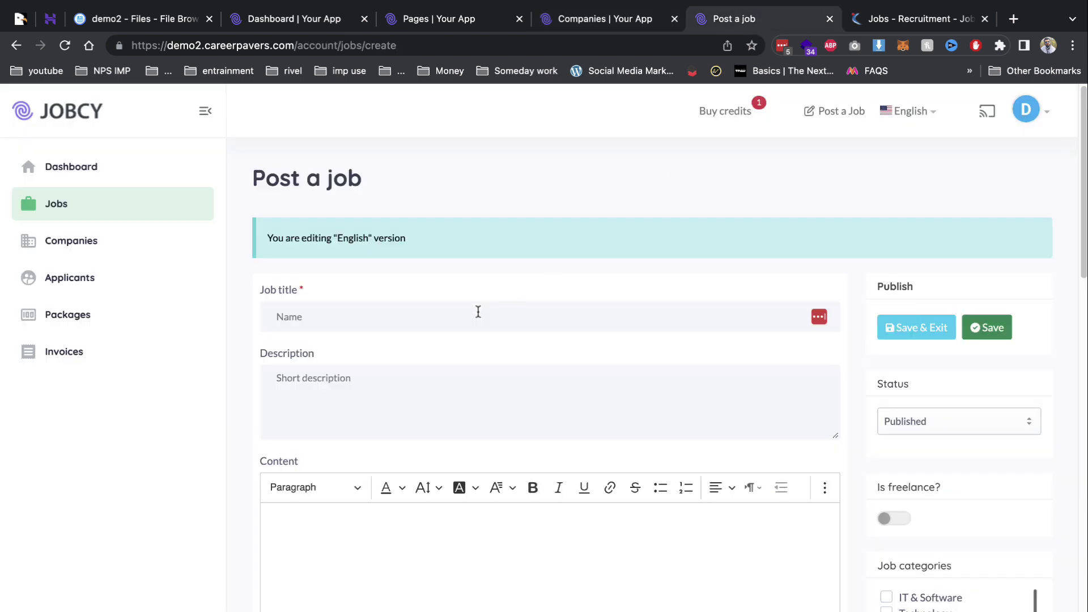
Enter job title 'seo' and a short description of repeated 'demo' words.
left_click(474, 314)
type("seo")
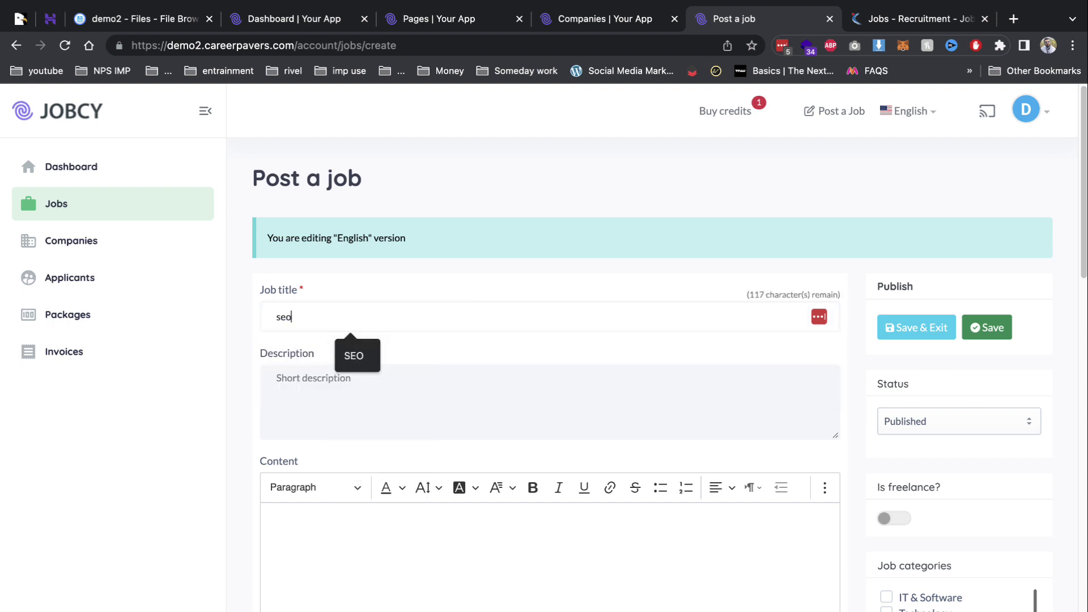
key("Tab")
key("Tab")
left_click(434, 417)
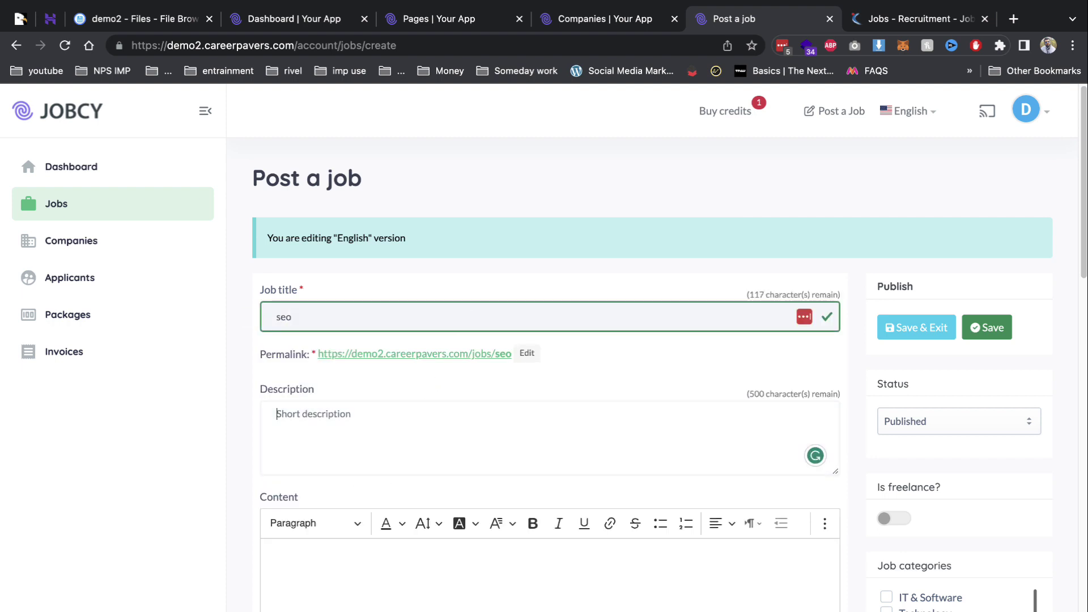
type("demo")
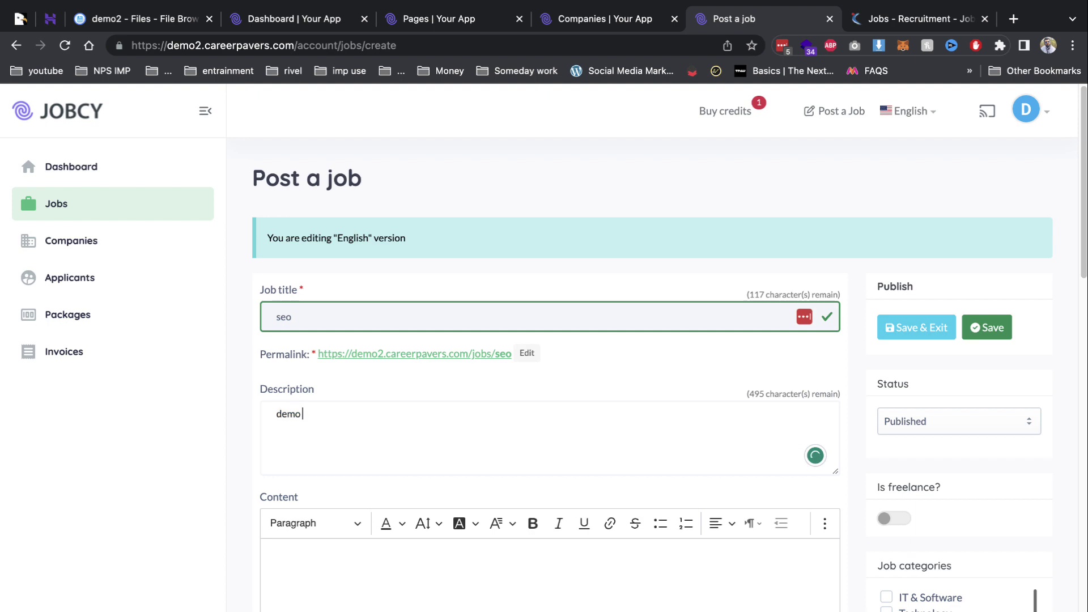
type(" demo demo demo demo demo demo demo demo demo demo demo demo demo demo demo")
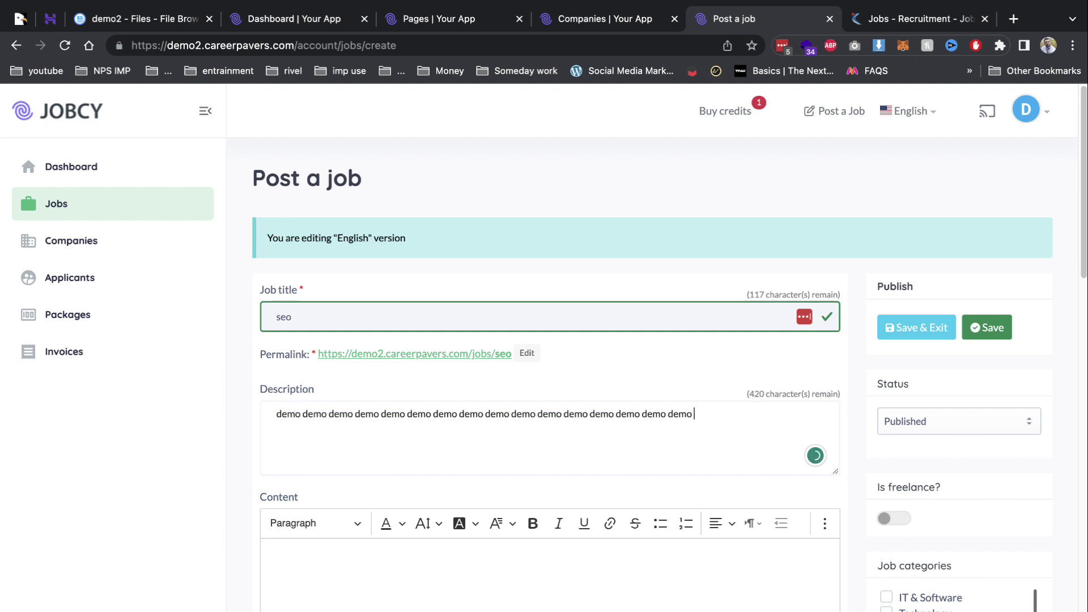
Scroll through the rest of the Post a job form to review its remaining fields.
scroll(307, 408, "down", 5)
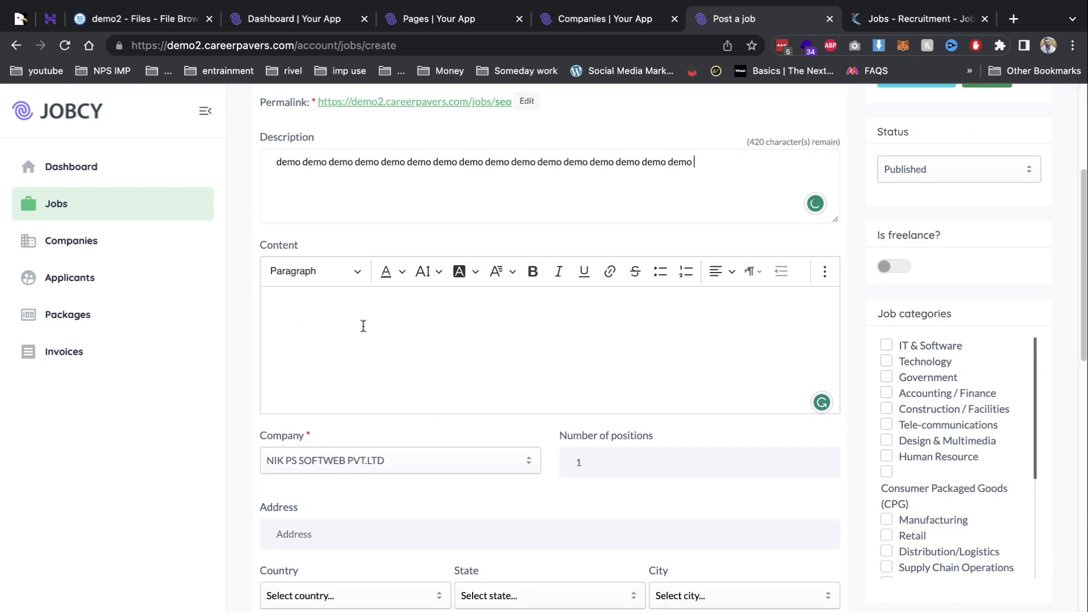
scroll(388, 325, "down", 2)
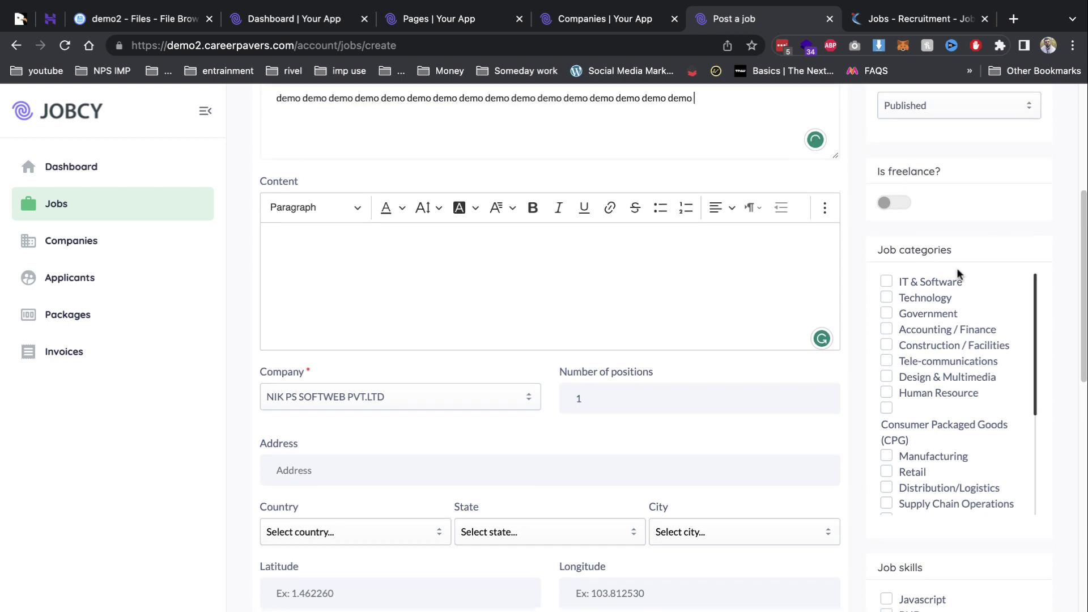
scroll(958, 274, "up", 6)
scroll(945, 425, "down", 5)
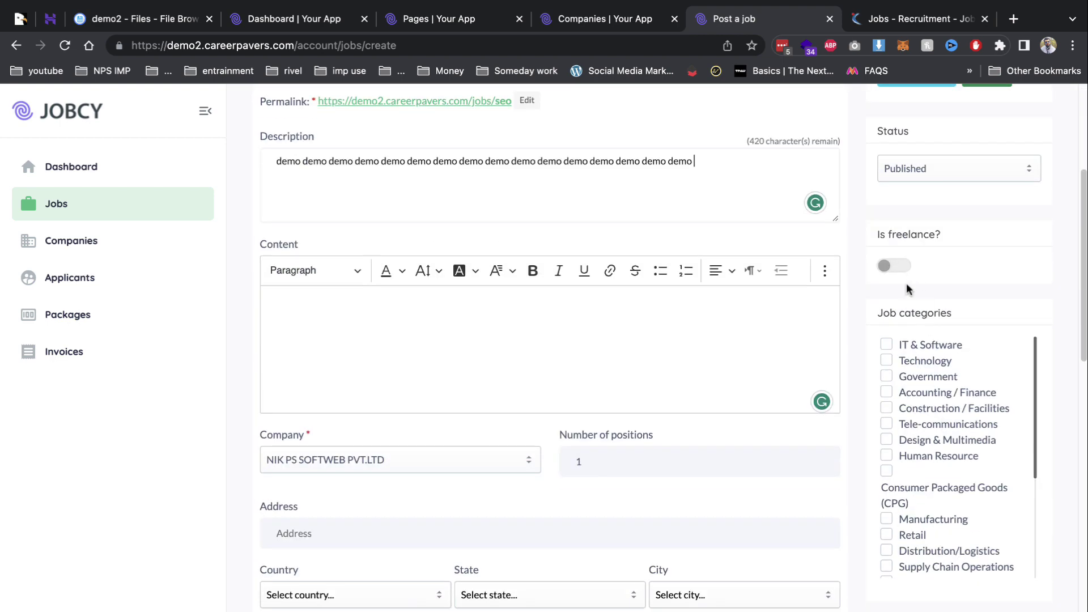
scroll(909, 363, "down", 7)
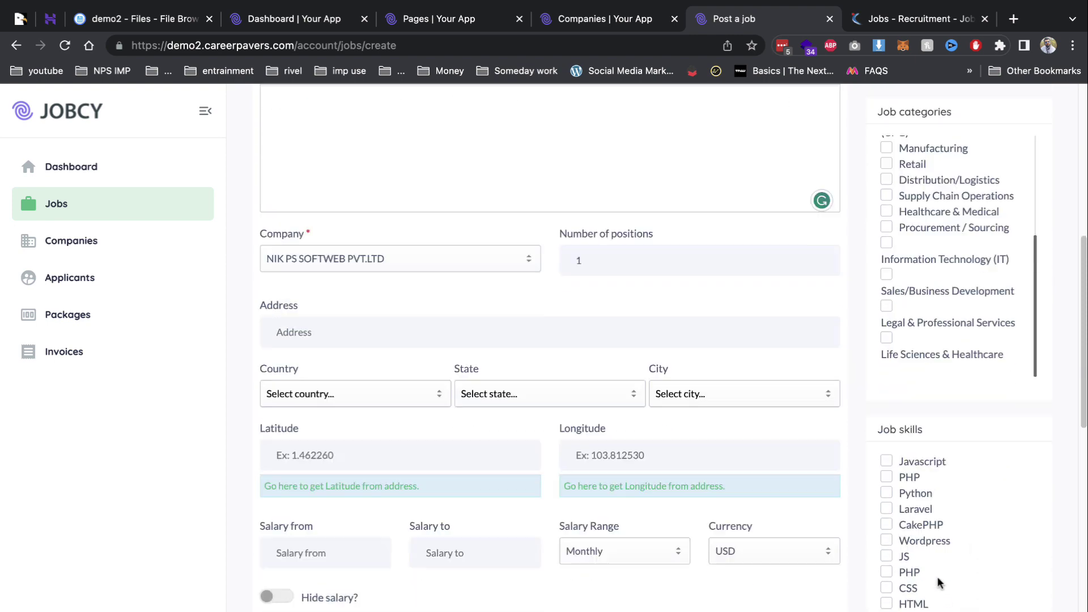
scroll(937, 582, "down", 7)
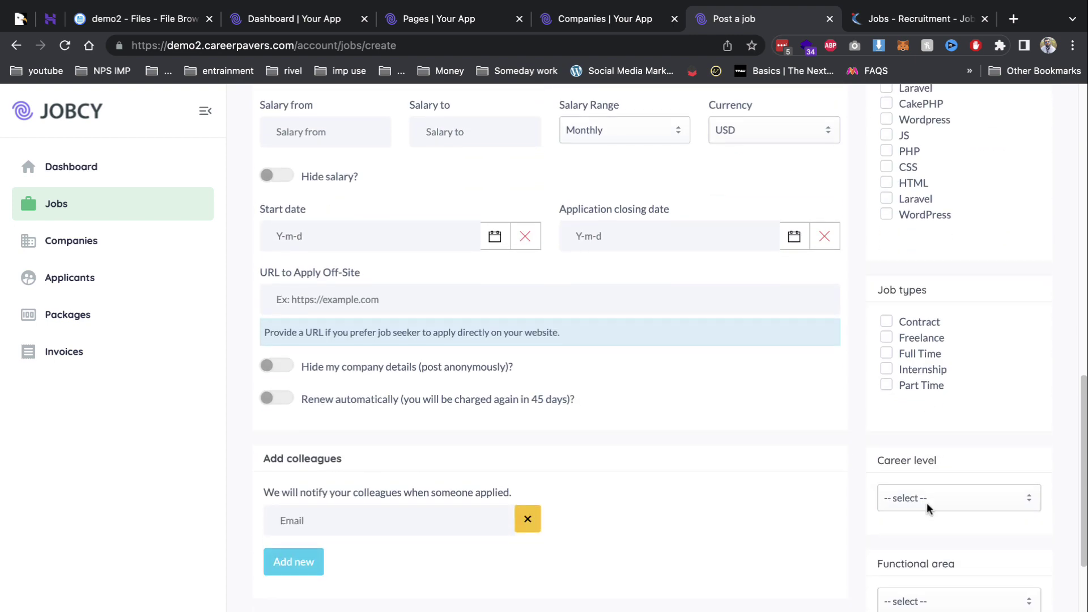
scroll(927, 562, "down", 2)
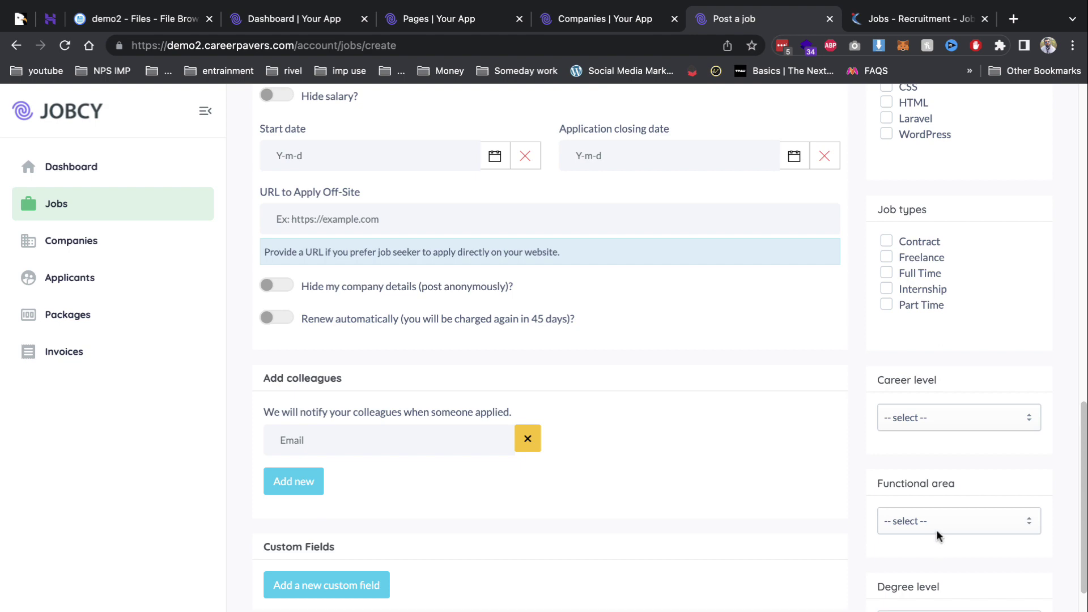
scroll(938, 535, "down", 3)
scroll(936, 536, "down", 3)
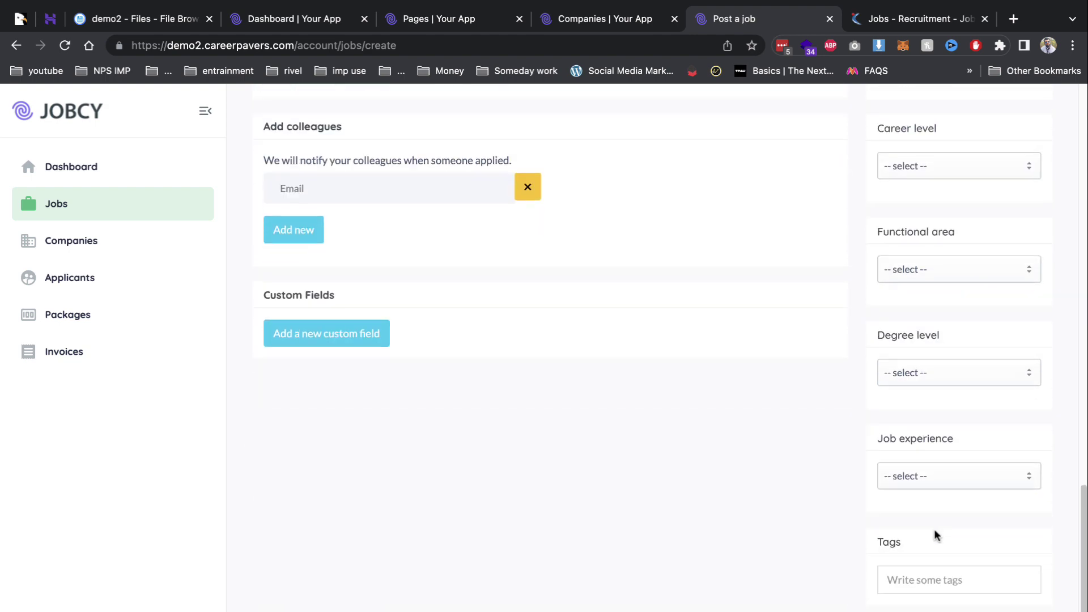
scroll(905, 338, "up", 12)
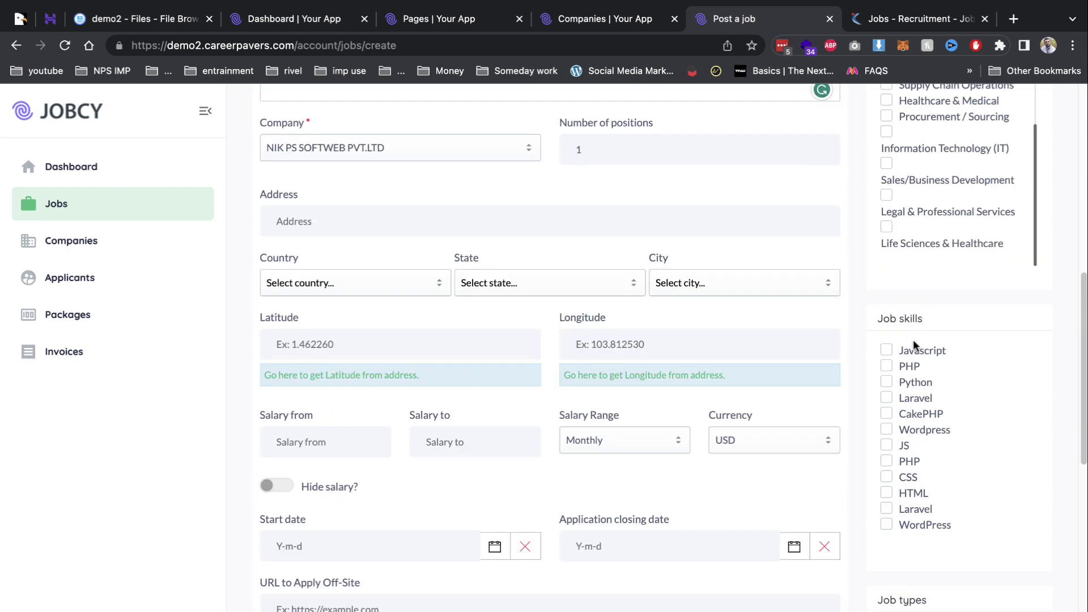
scroll(906, 352, "down", 8)
scroll(946, 324, "up", 6)
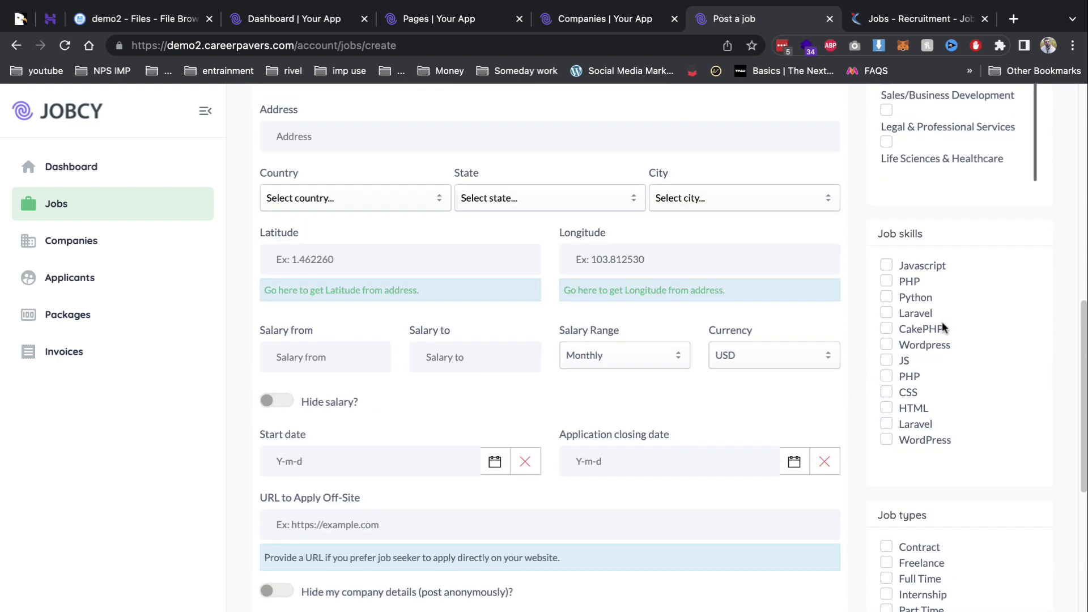
Browse the admin Job types, Job skills, Job shifts and Language levels lists, then return to the job form.
left_click(612, 15)
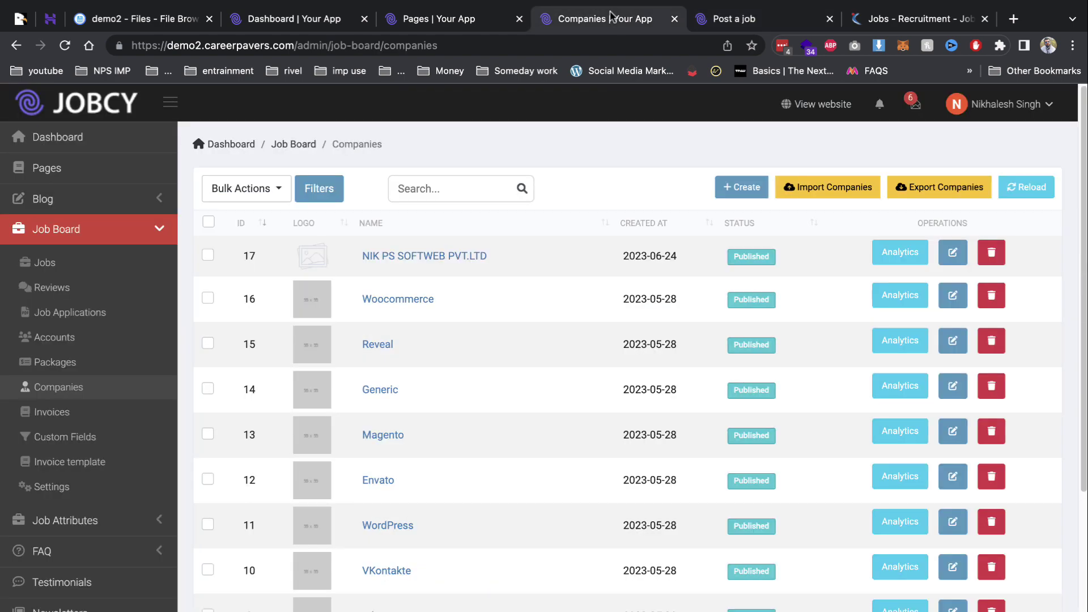
left_click(119, 229)
left_click(83, 262)
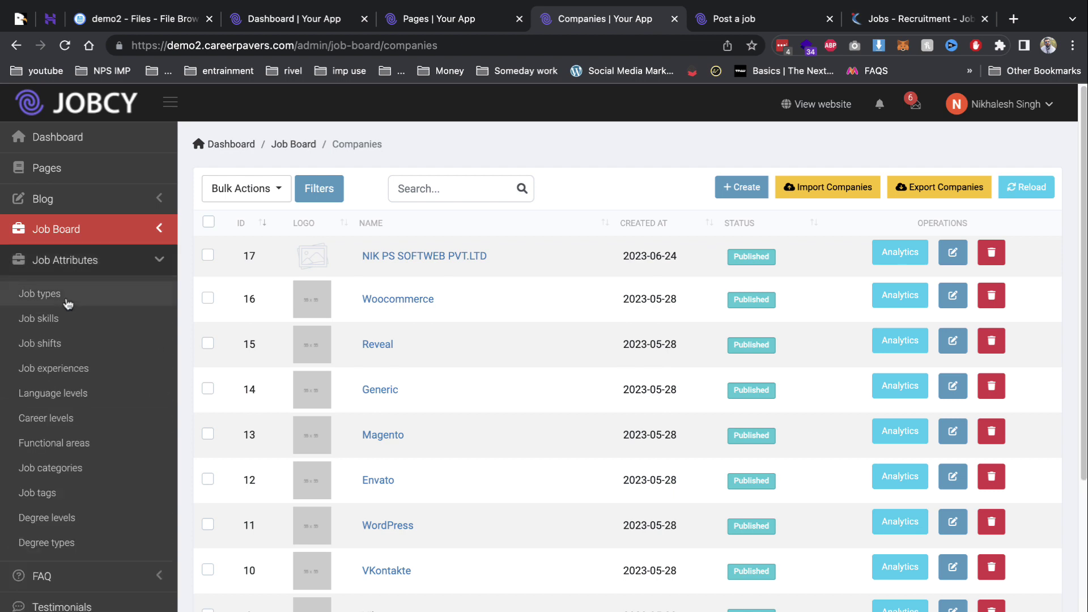
left_click(40, 293)
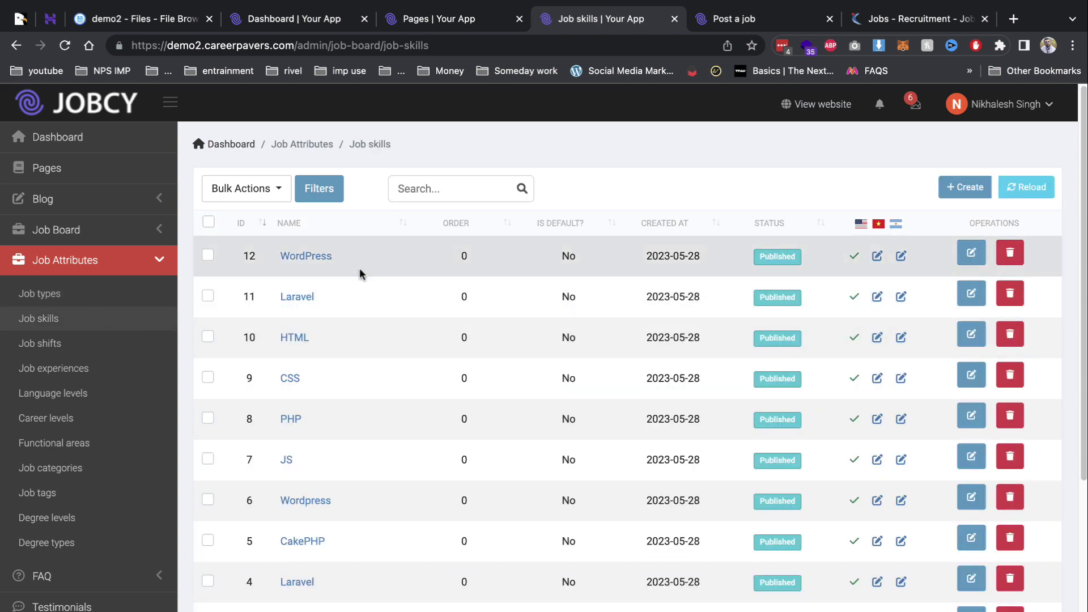
left_click(753, 20)
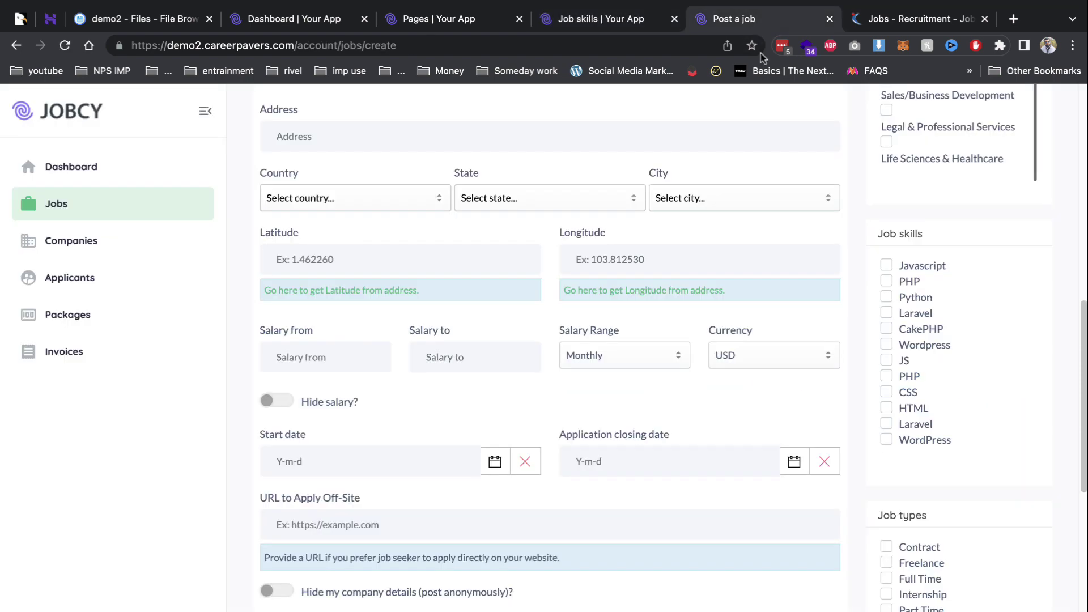
left_click(601, 19)
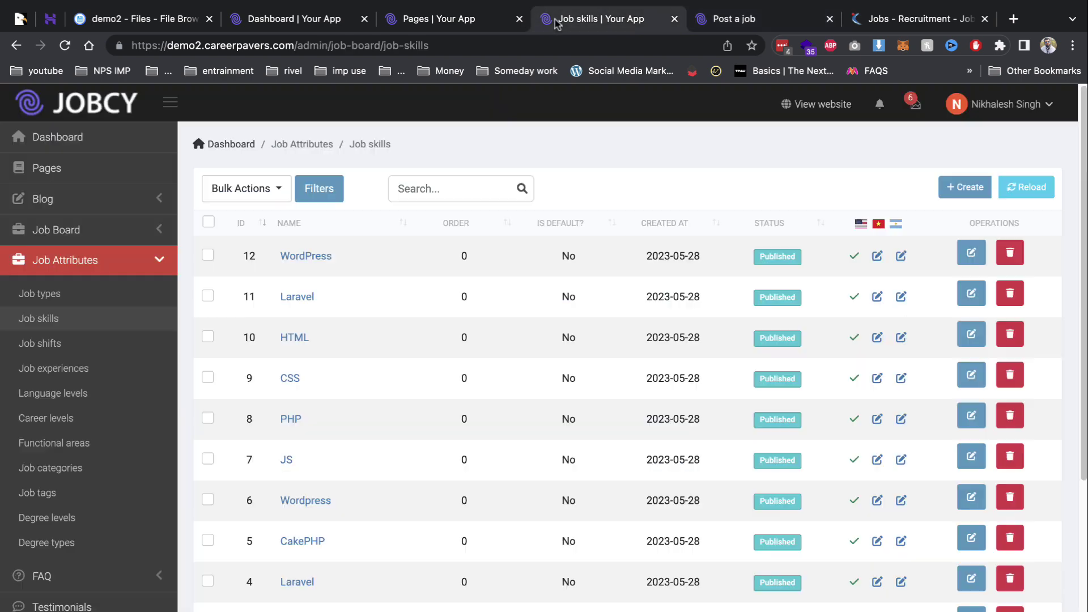
left_click(97, 355)
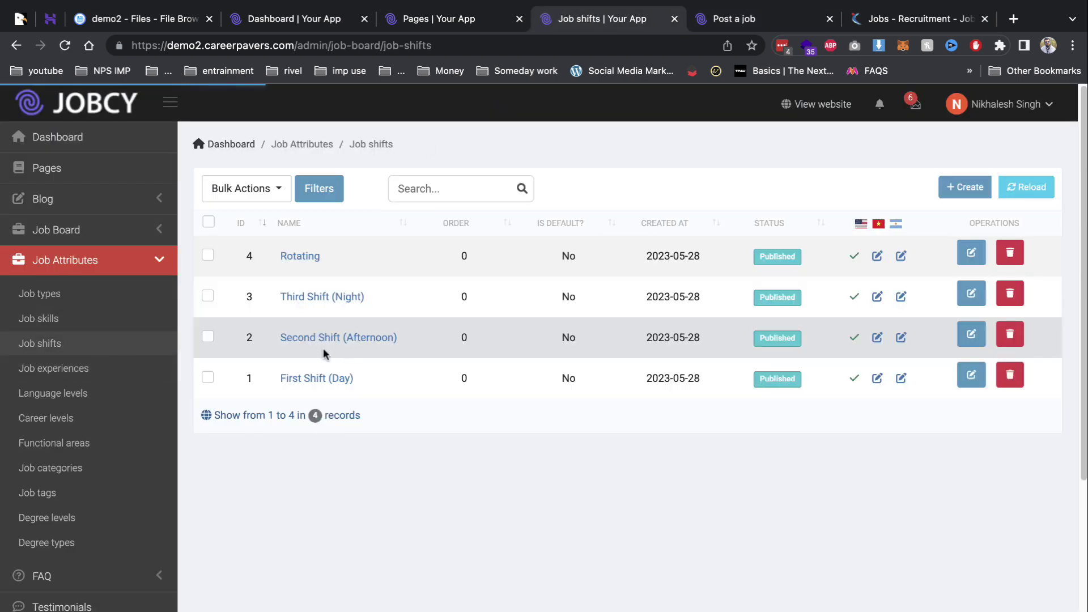
left_click(64, 396)
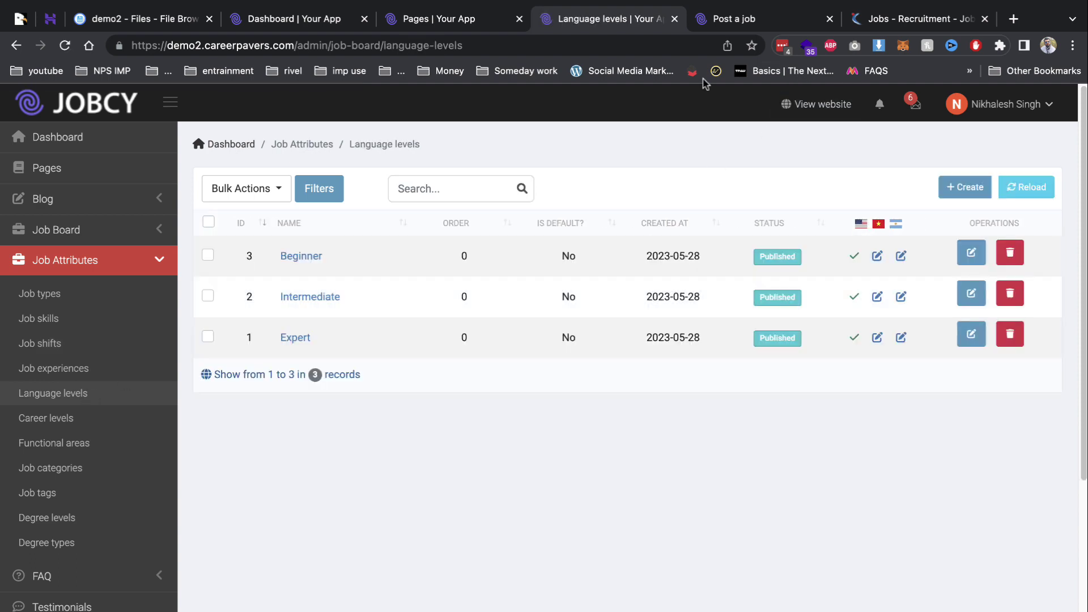
left_click(734, 20)
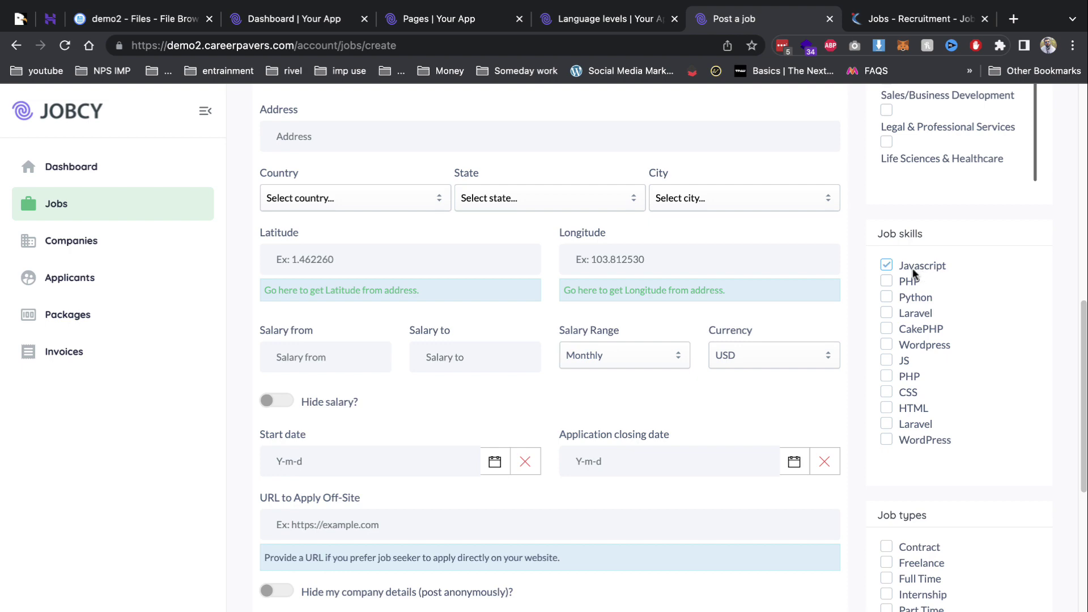
Save and exit the seo job form, then return to the admin panel tab.
scroll(913, 274, "down", 7)
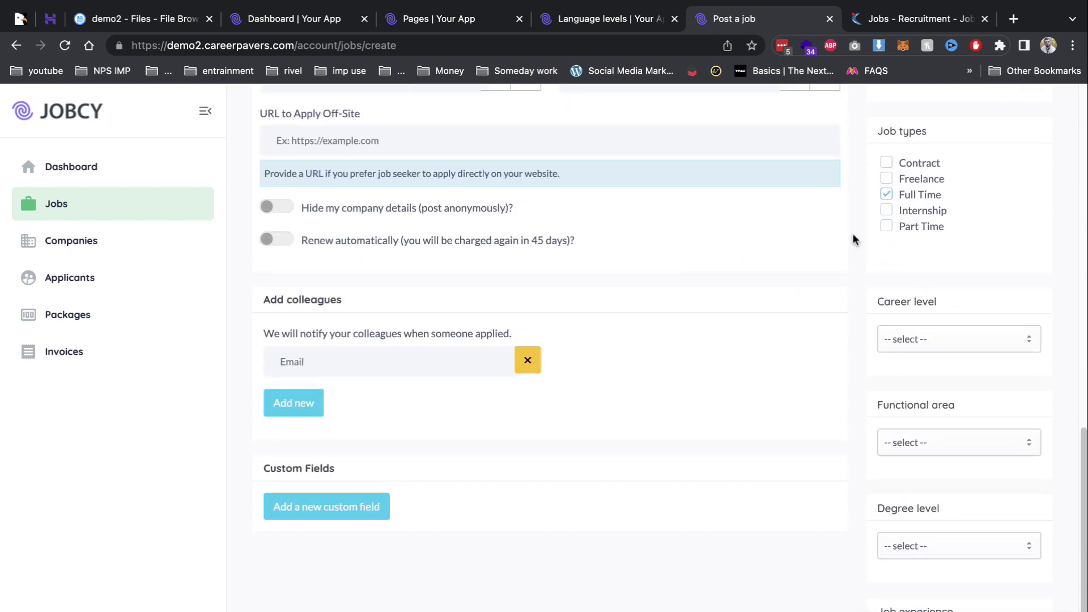
scroll(854, 239, "up", 10)
left_click(926, 328)
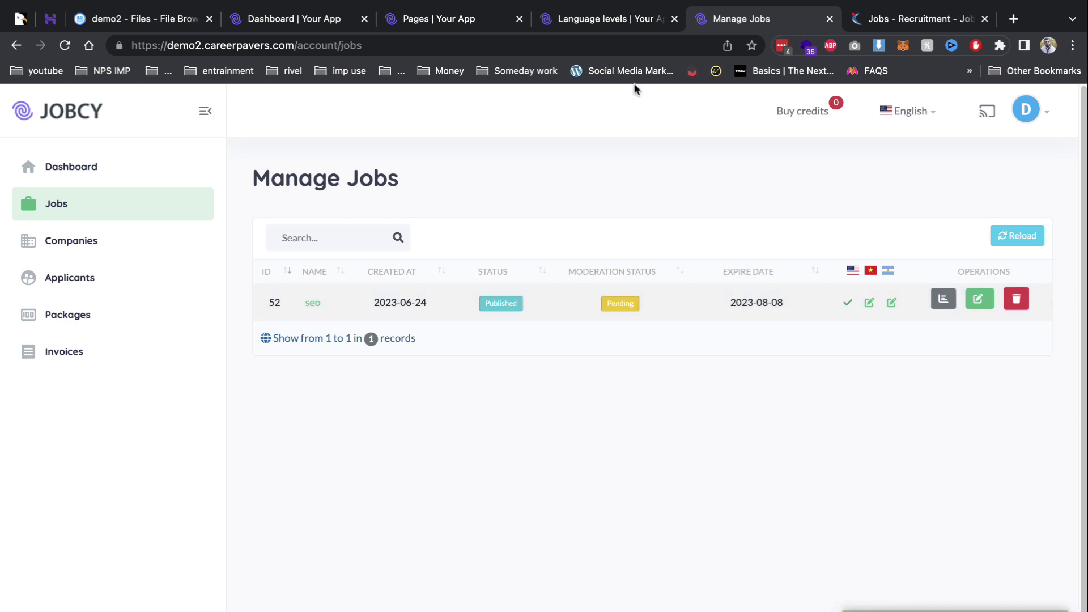
left_click(605, 21)
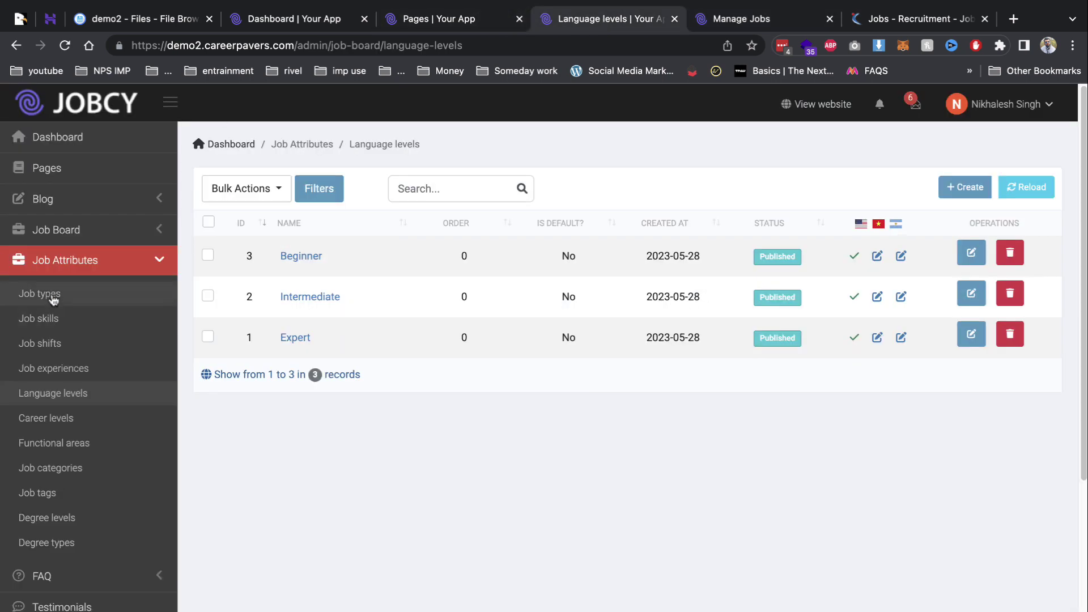
Open the seo job's edit page from the admin Job Board jobs list.
left_click(83, 240)
left_click(82, 257)
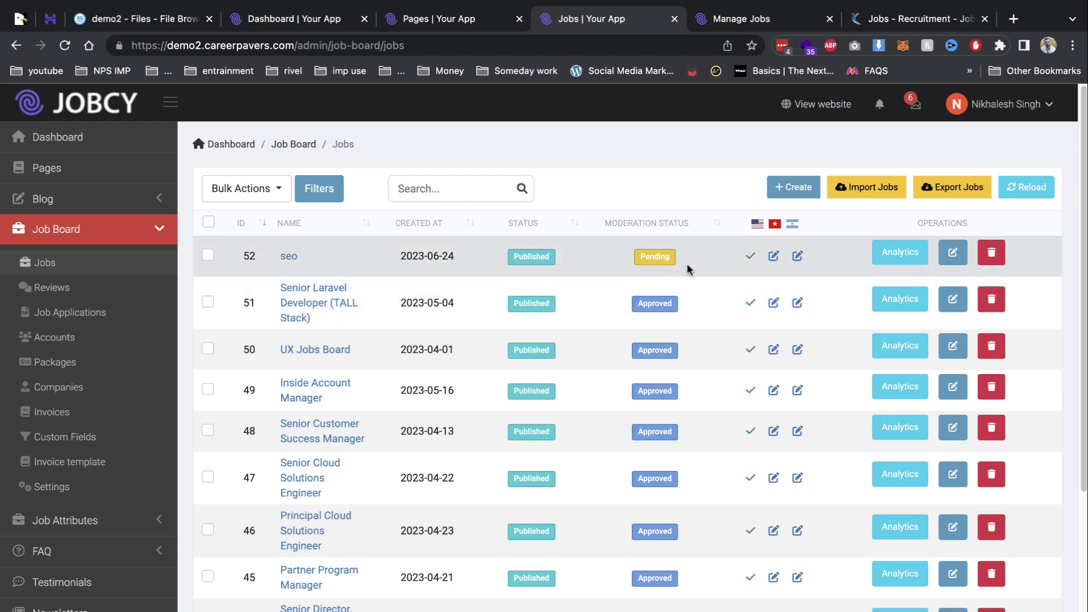
left_click(952, 252)
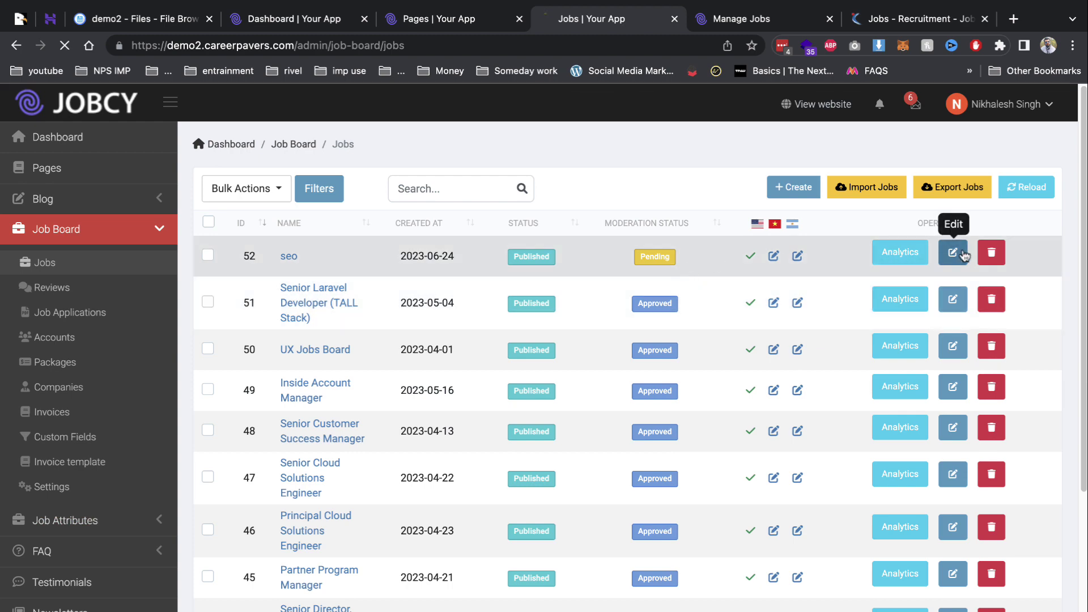
scroll(848, 329, "down", 5)
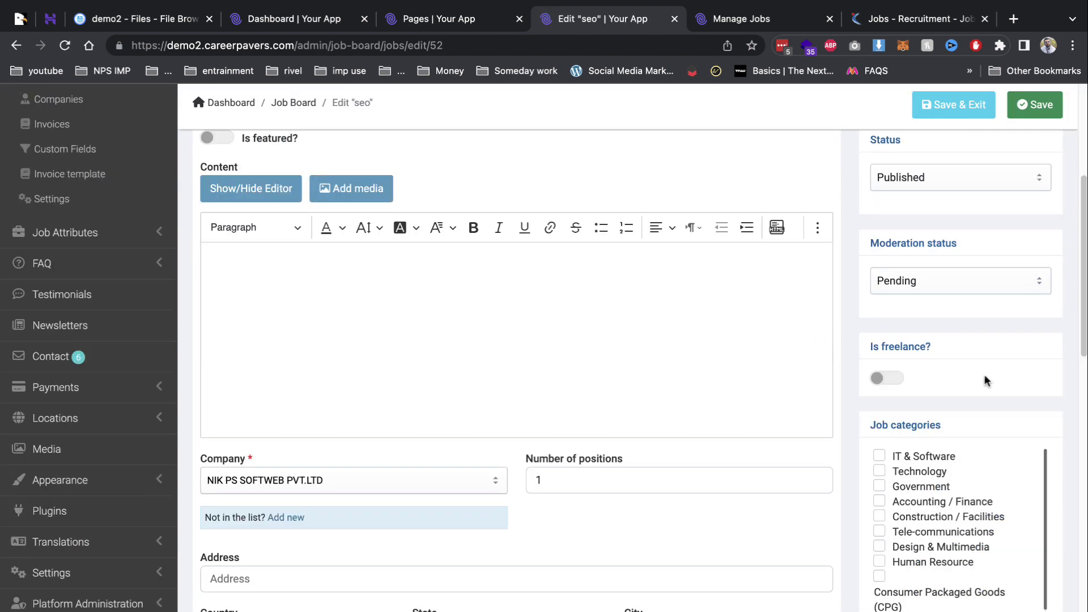
Set the seo job's moderation status to Approved, save, and reopen its edit page.
left_click(933, 277)
left_click(917, 266)
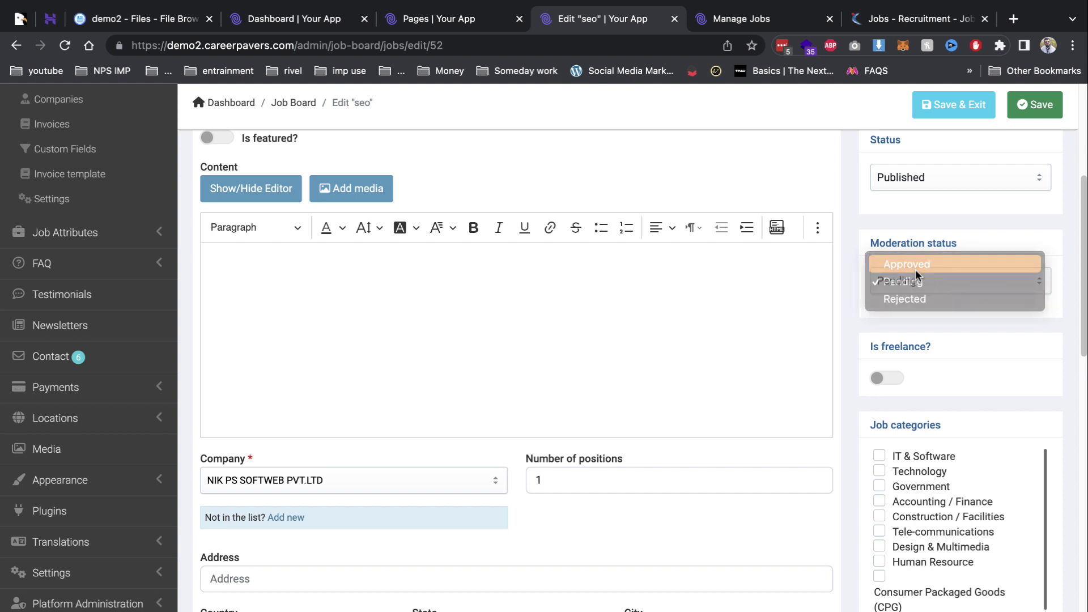
left_click(948, 109)
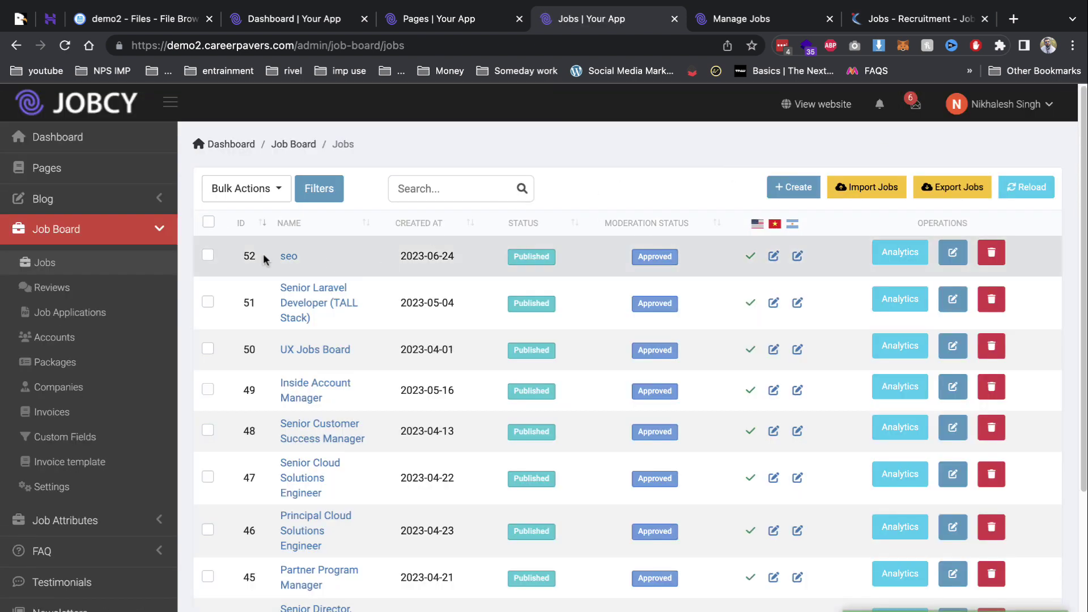
left_click(290, 259)
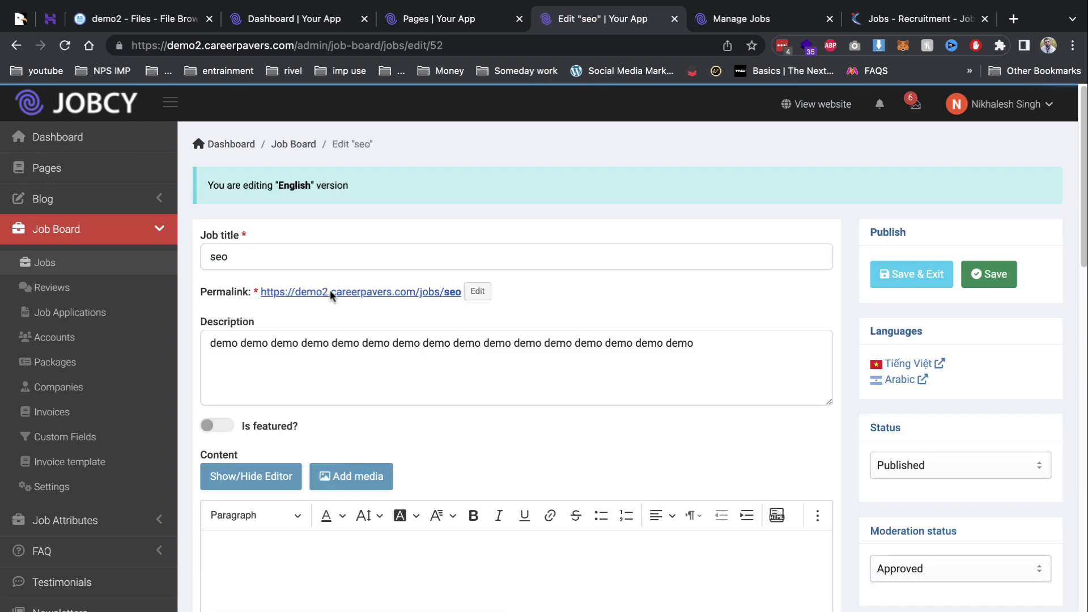
View the seo job's public page via its permalink.
left_click(330, 289)
scroll(595, 217, "down", 5)
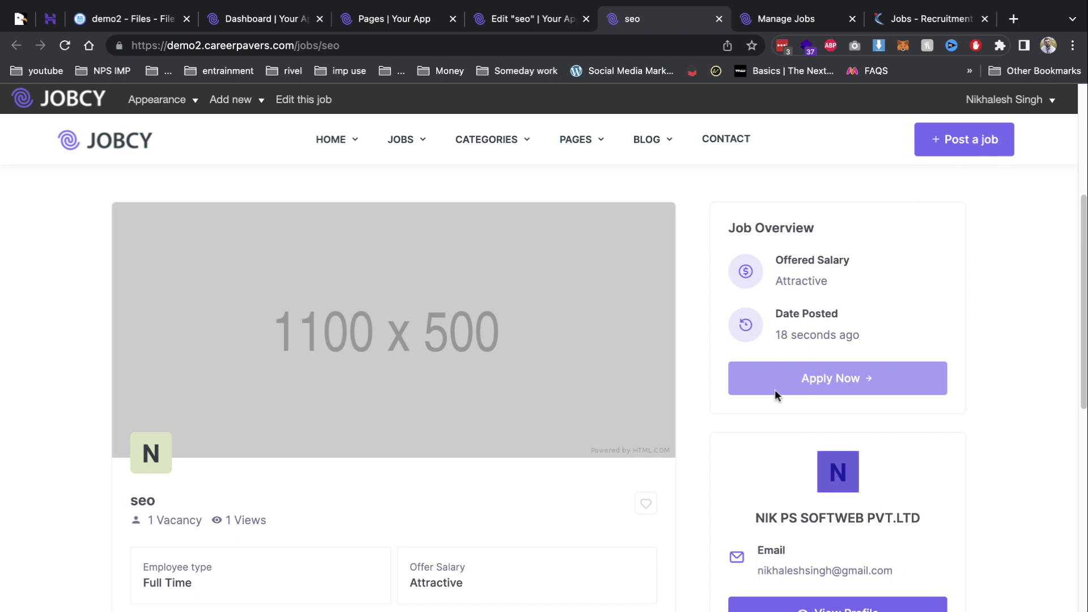
scroll(589, 339, "down", 5)
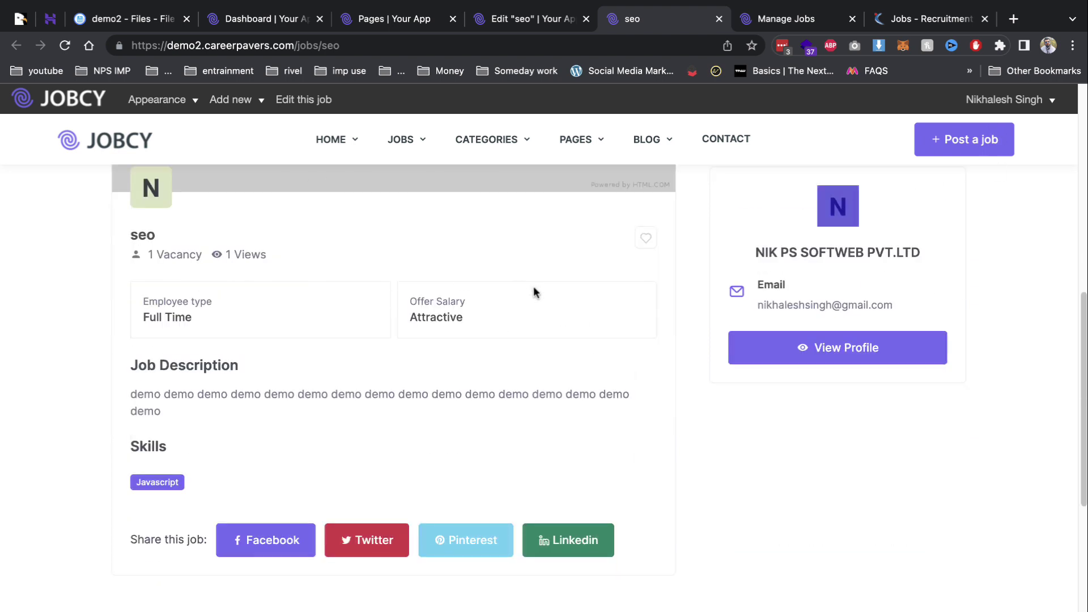
Open the Sr Manager, Inside Account Management job from the Tele-communications category, then cut the site URL.
left_click(118, 151)
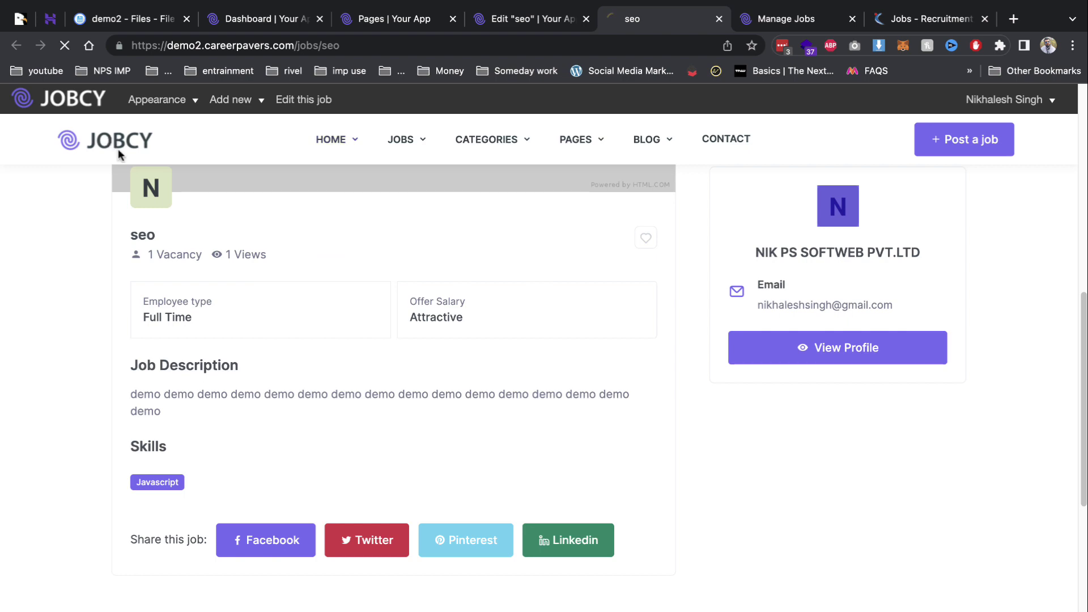
scroll(397, 362, "down", 10)
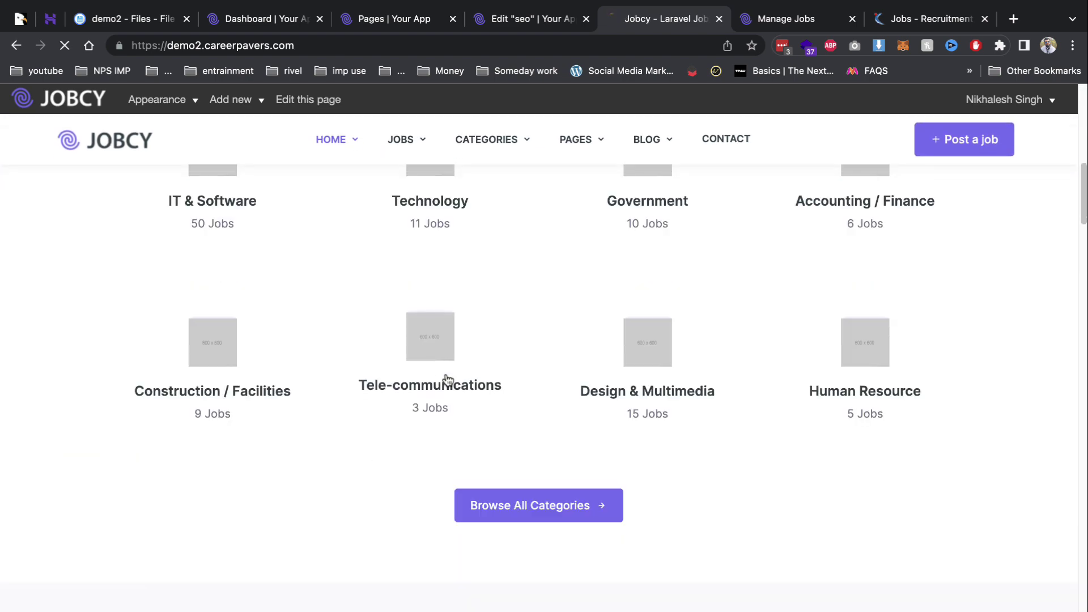
left_click(445, 384)
scroll(505, 440, "down", 5)
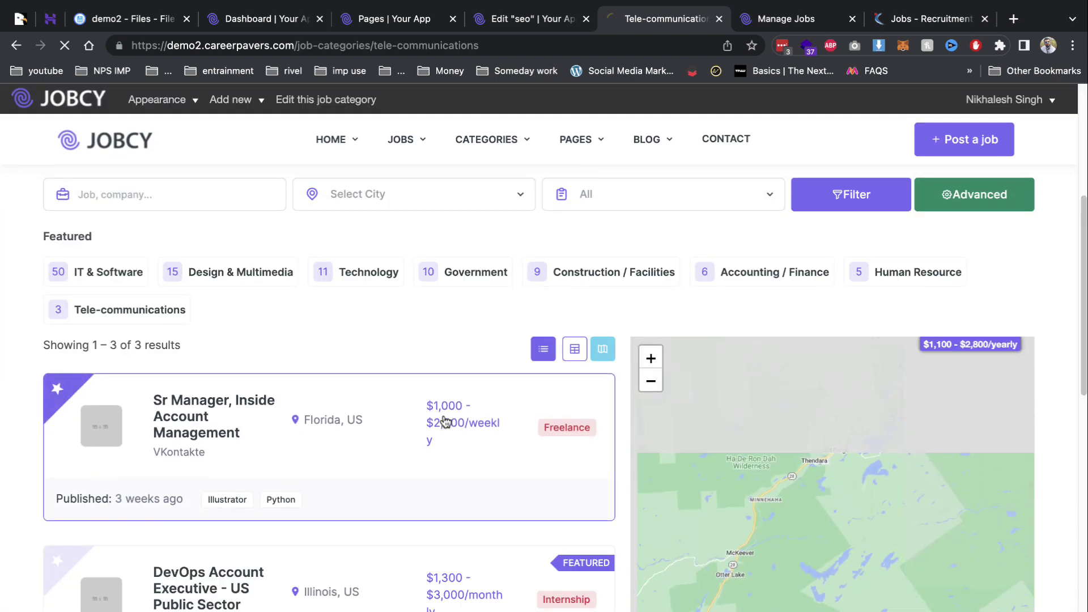
left_click(461, 437)
scroll(833, 378, "down", 5)
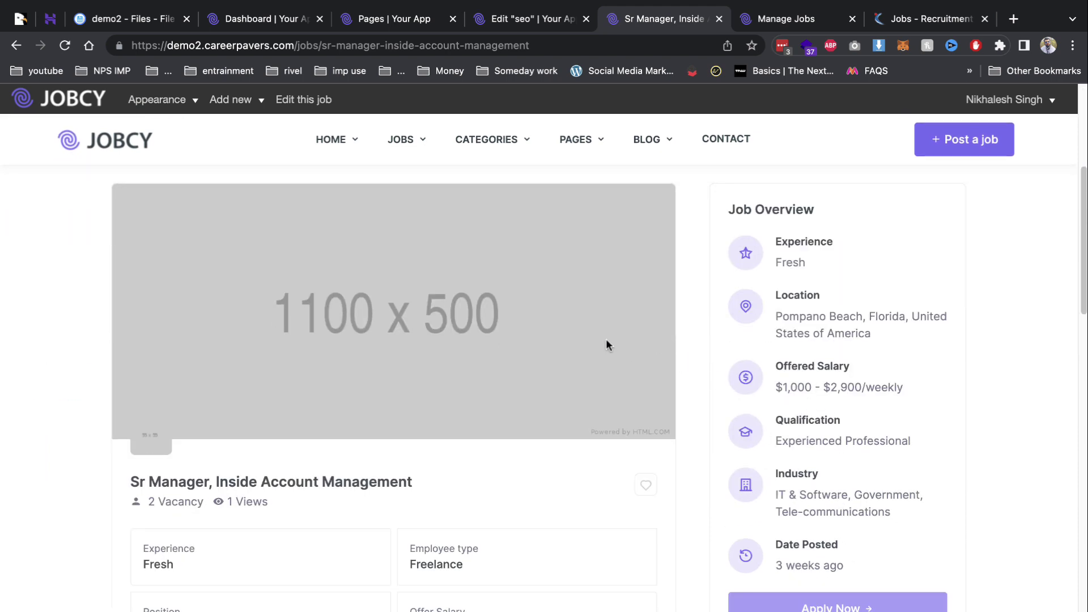
left_click_drag(295, 46, 40, 44)
key("super+c")
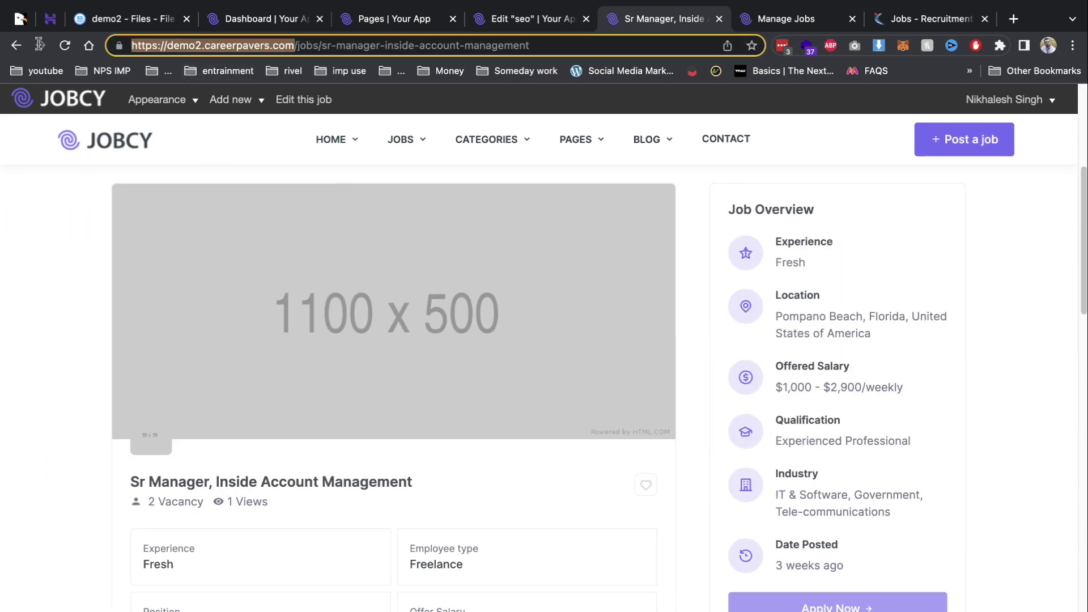
key("BackSpace")
Load the Jobcy home page in a new incognito window.
left_click(1072, 46)
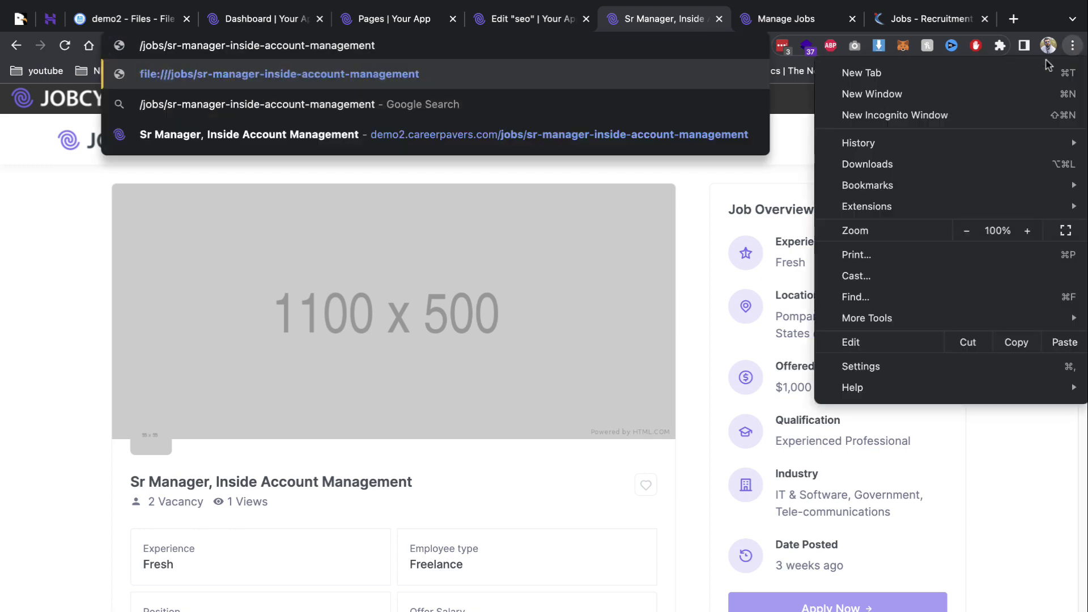
left_click(959, 114)
key("super+v")
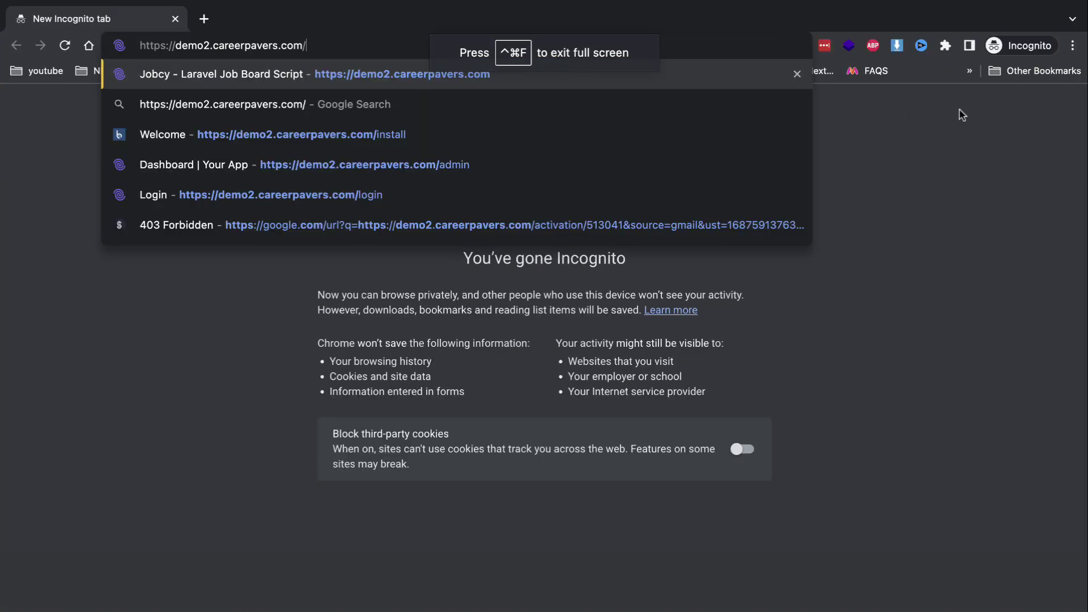
key("Return")
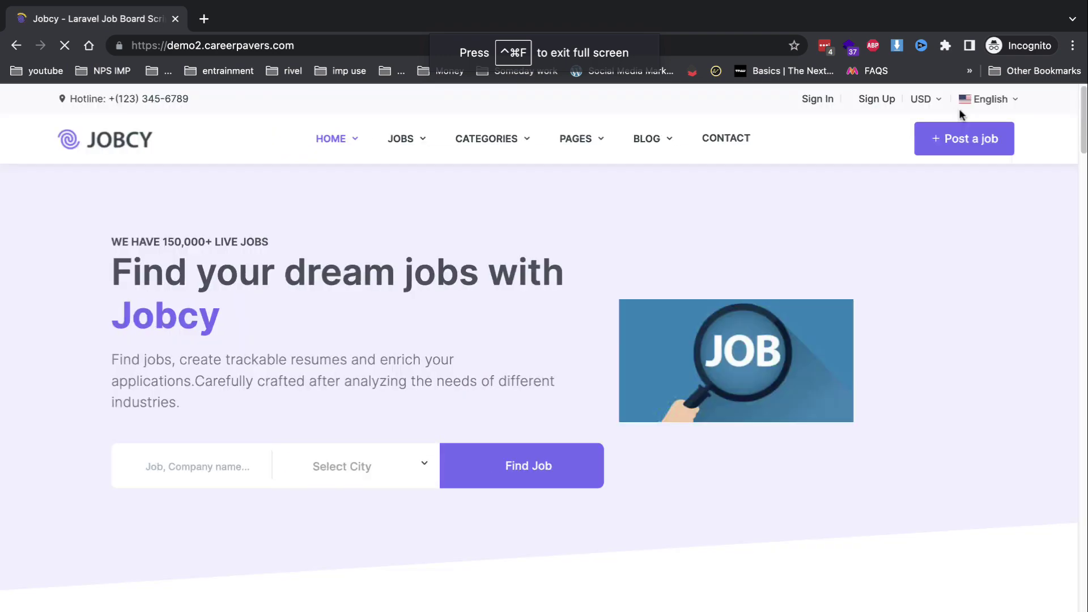
Open the Sign Up form and enter the candidate's first and last name.
left_click(877, 98)
left_click(707, 126)
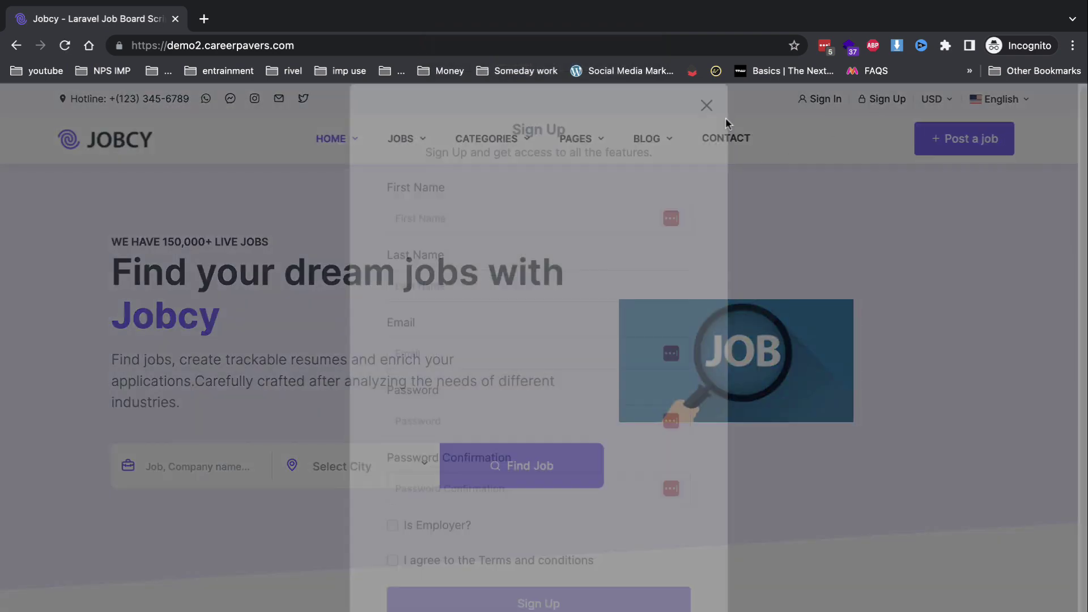
left_click(876, 99)
scroll(628, 256, "down", 1)
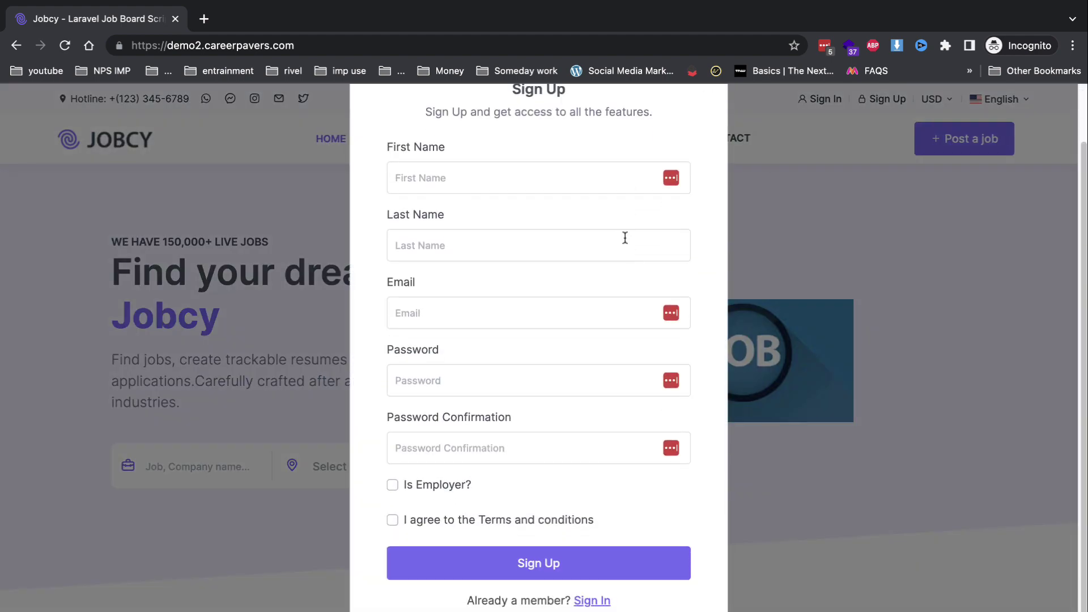
left_click(463, 179)
type("demo")
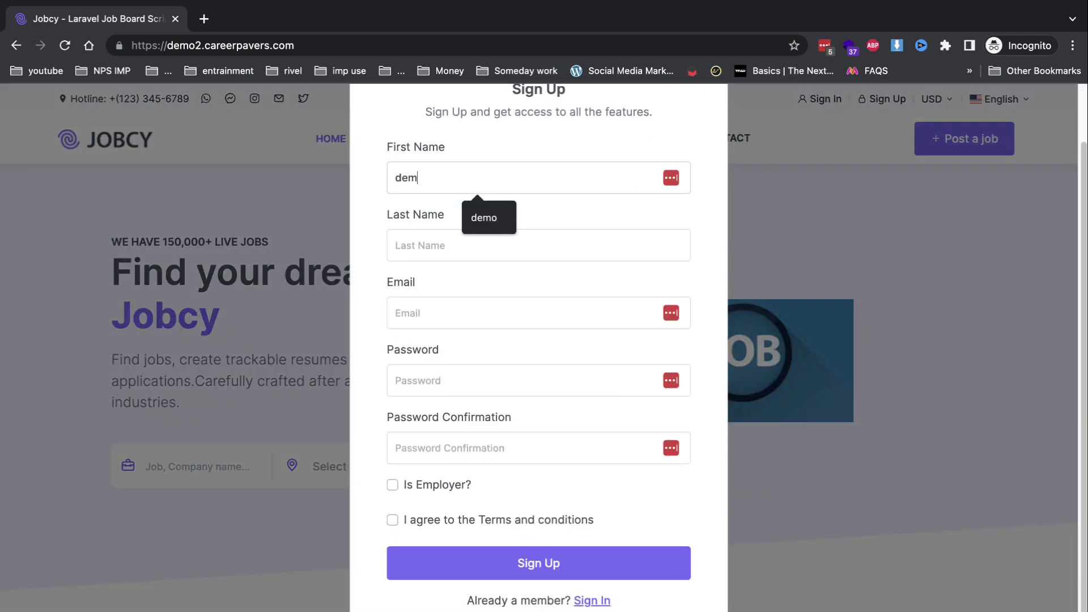
key("Tab")
type("singh")
key("Tab")
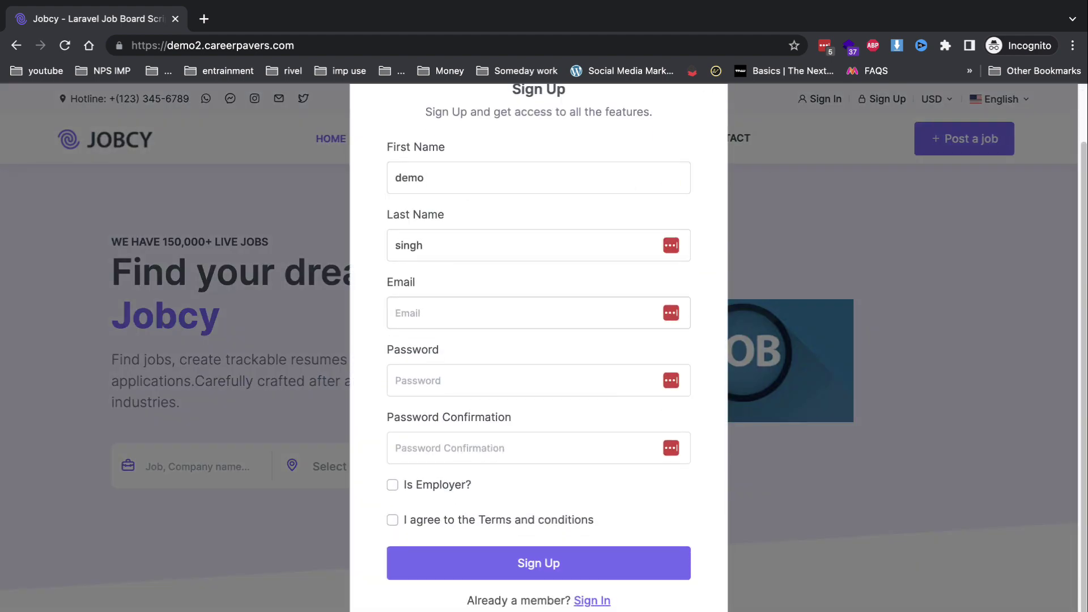
Fill in the email and matching password, accept the terms, and submit the registration.
type("demo1@gmail.com")
left_click(503, 377)
key("Tab")
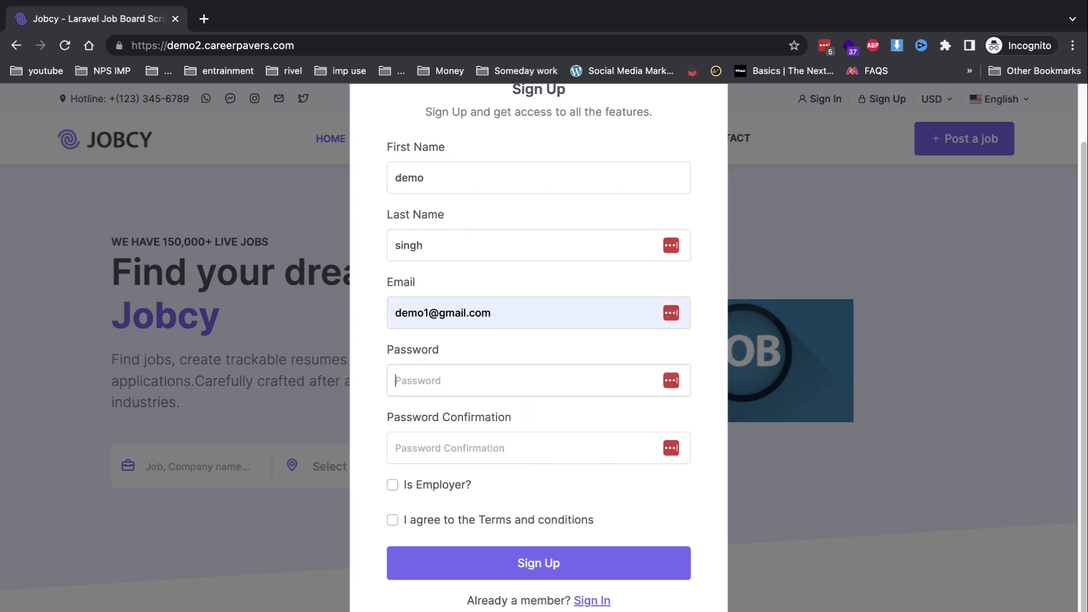
type("1234567")
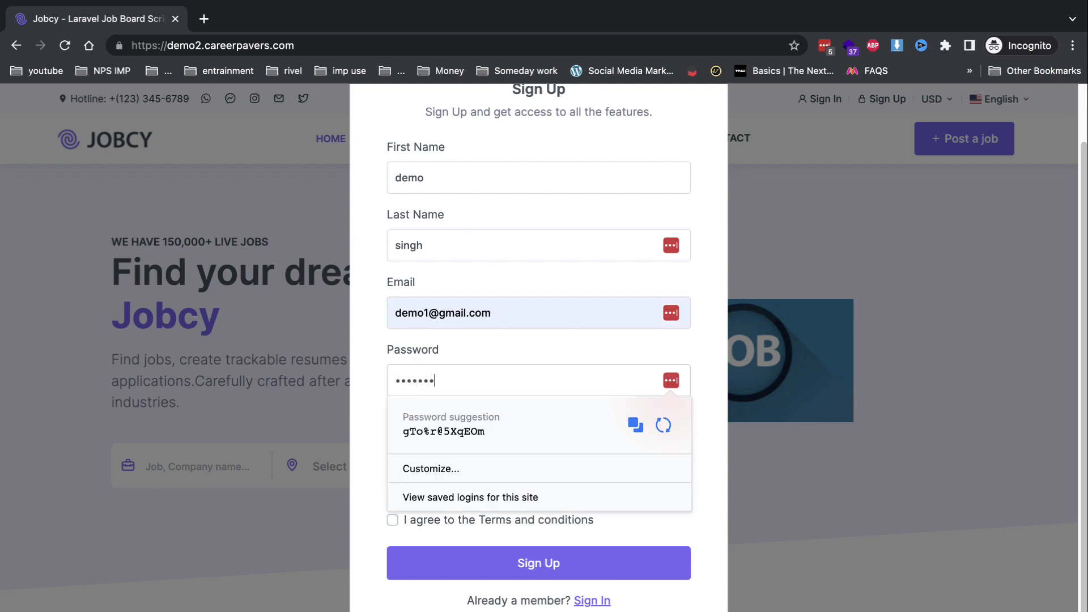
type("8")
key("Tab")
type("123")
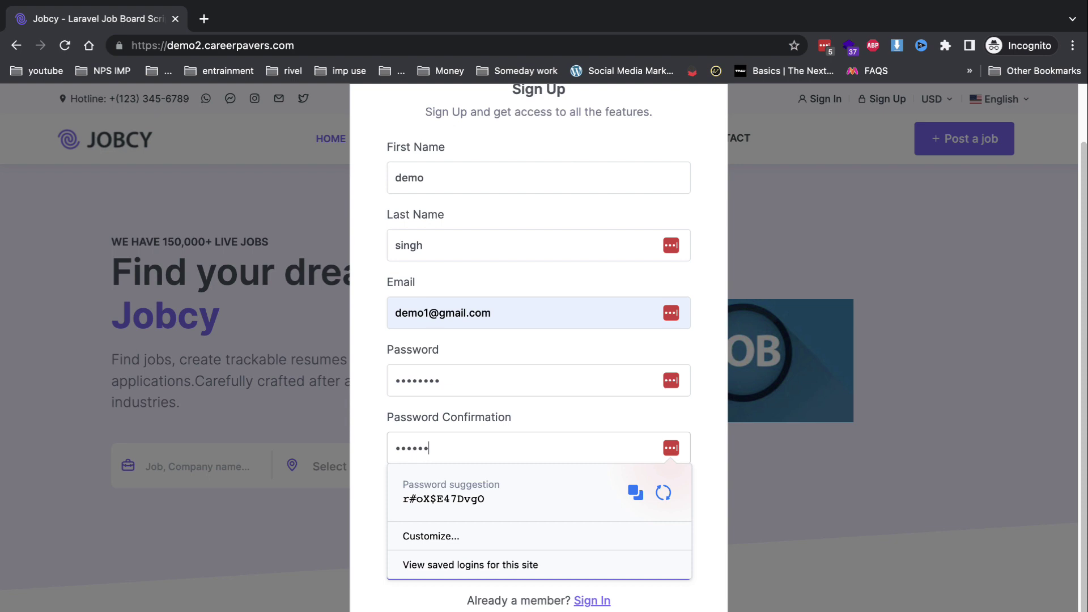
type("45678")
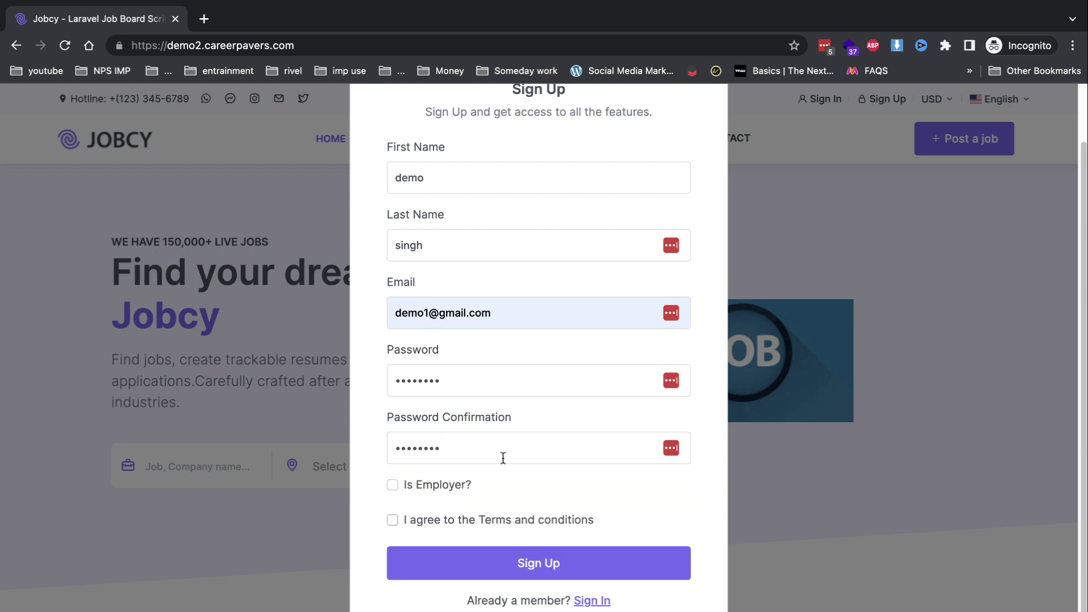
left_click(478, 526)
left_click(481, 562)
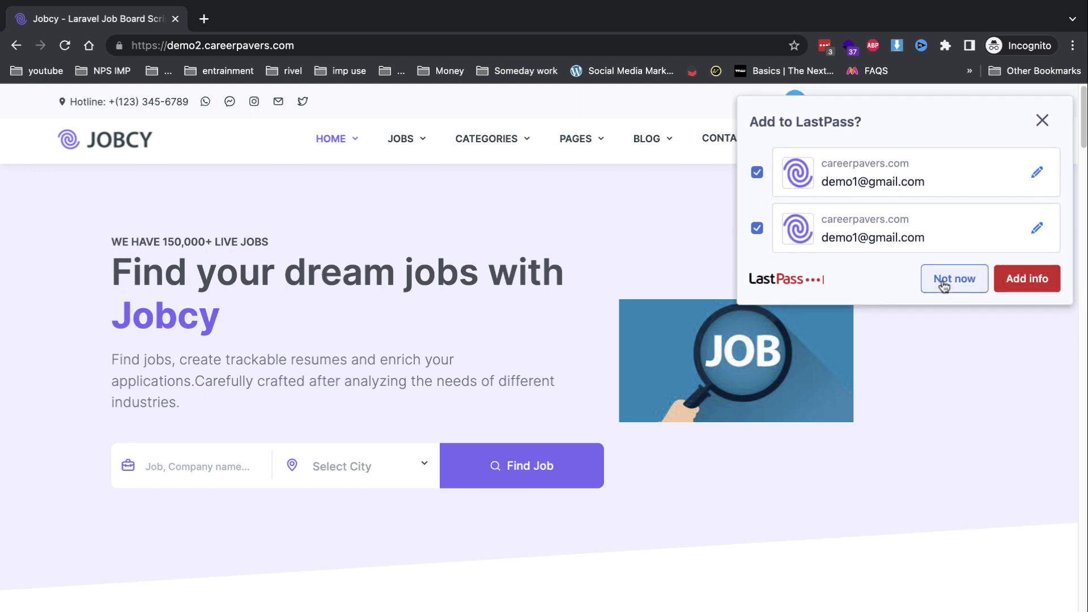
left_click(942, 287)
left_click(855, 106)
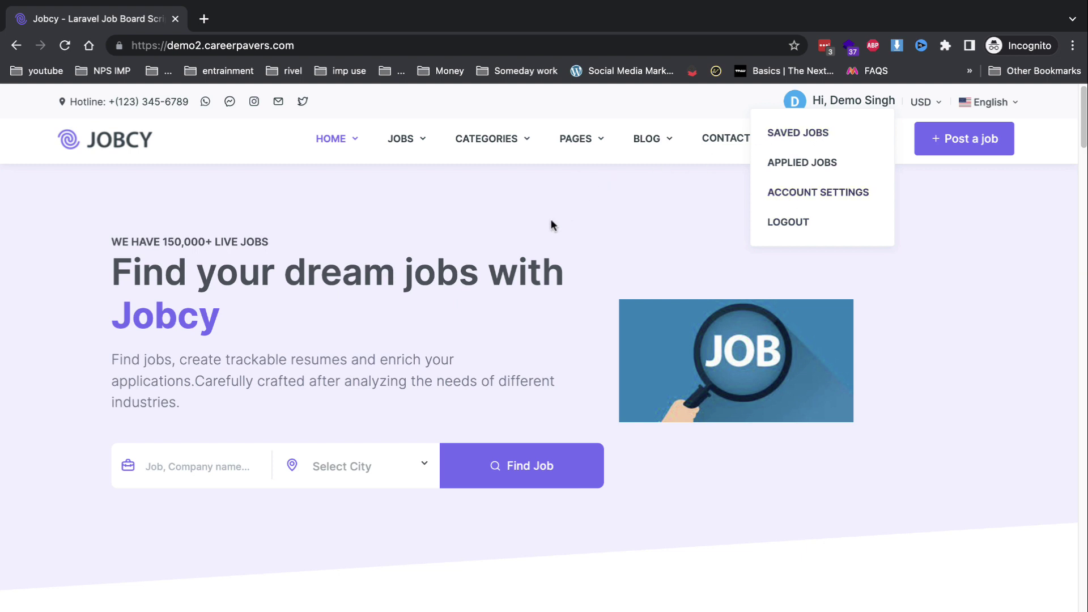
Search jobs for 's' and open the seo job listing.
left_click(164, 470)
type("seo")
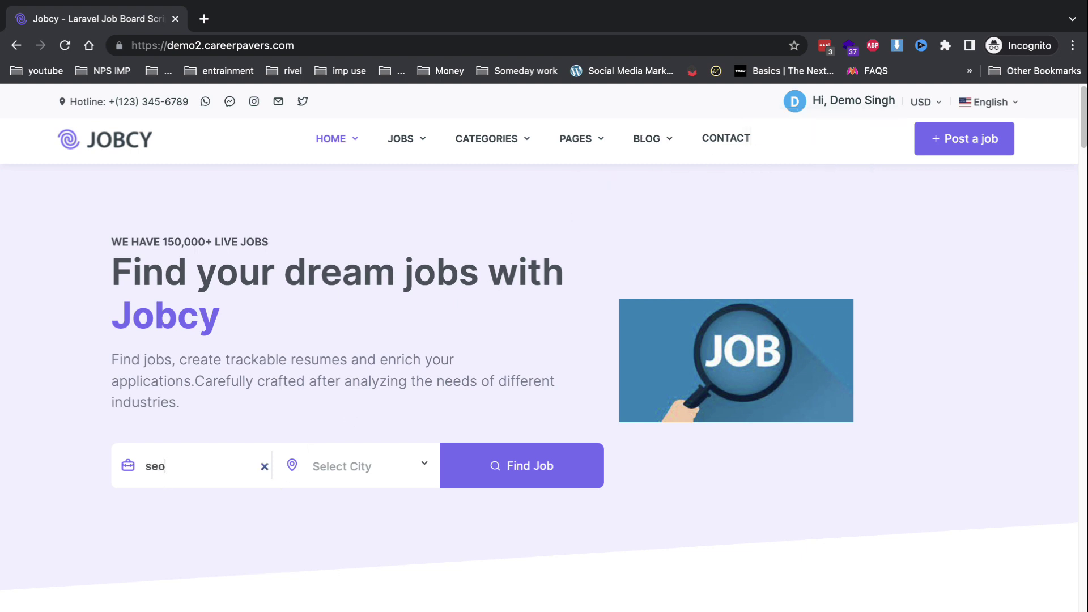
key("Return")
scroll(347, 420, "down", 5)
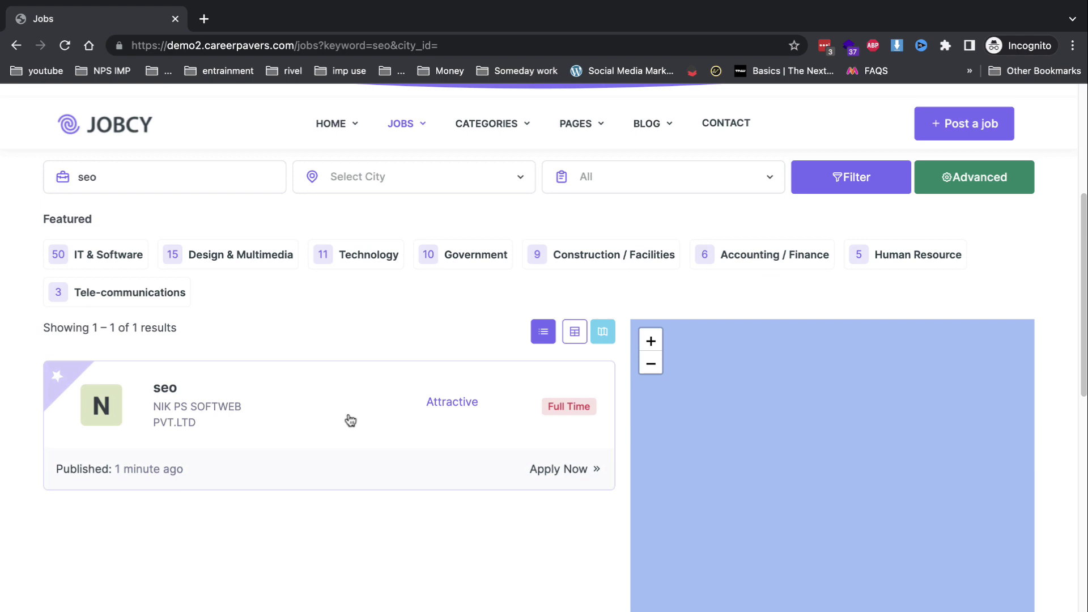
left_click(377, 430)
scroll(566, 461, "down", 5)
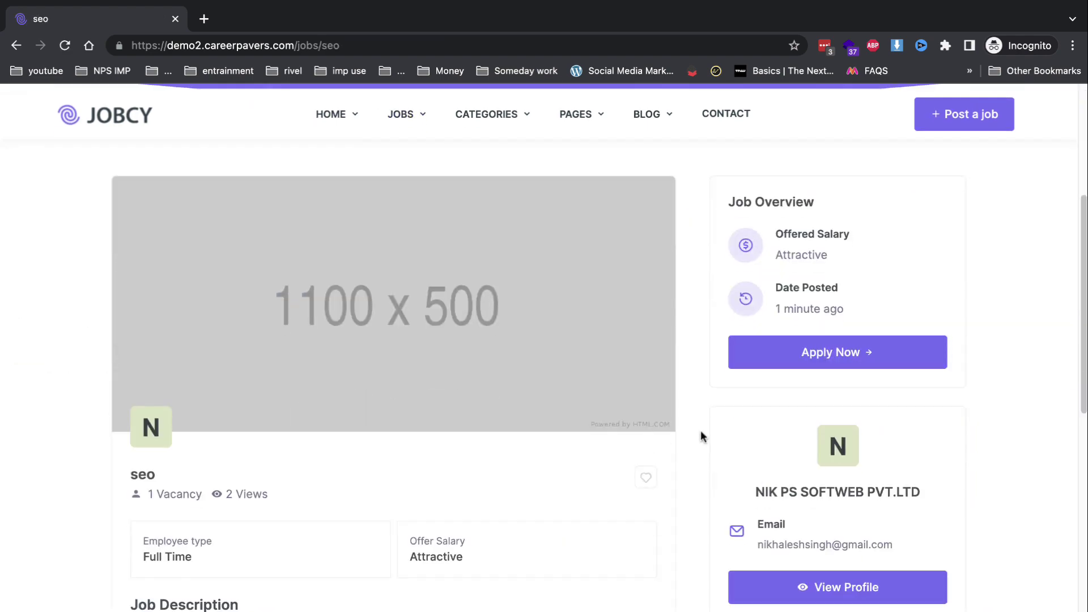
Apply for the seo job with download.jpeg as resume and the candidate's phone number.
left_click(801, 348)
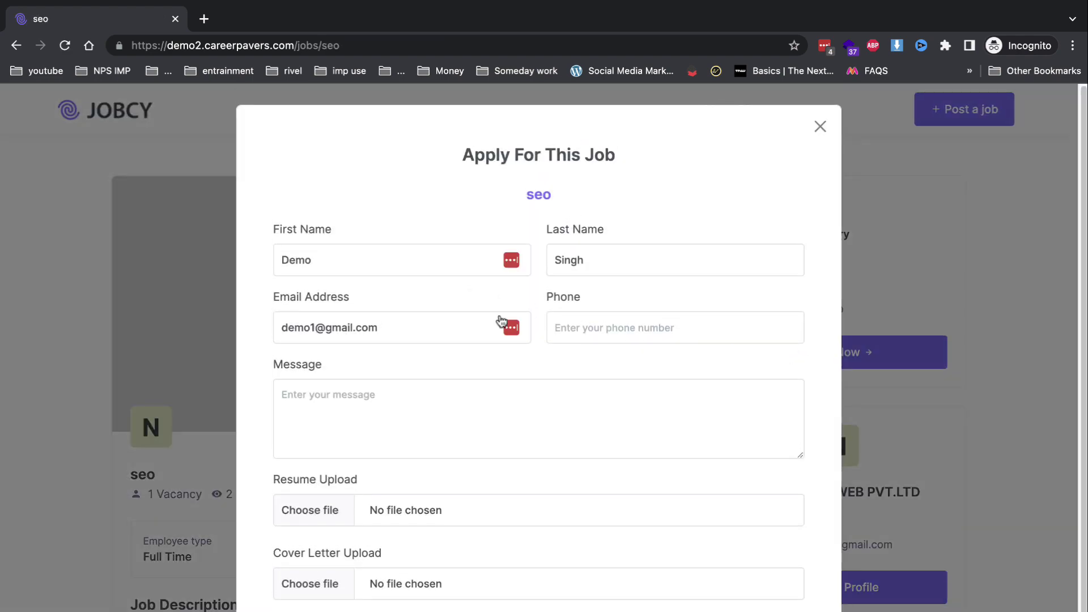
scroll(606, 289, "down", 1)
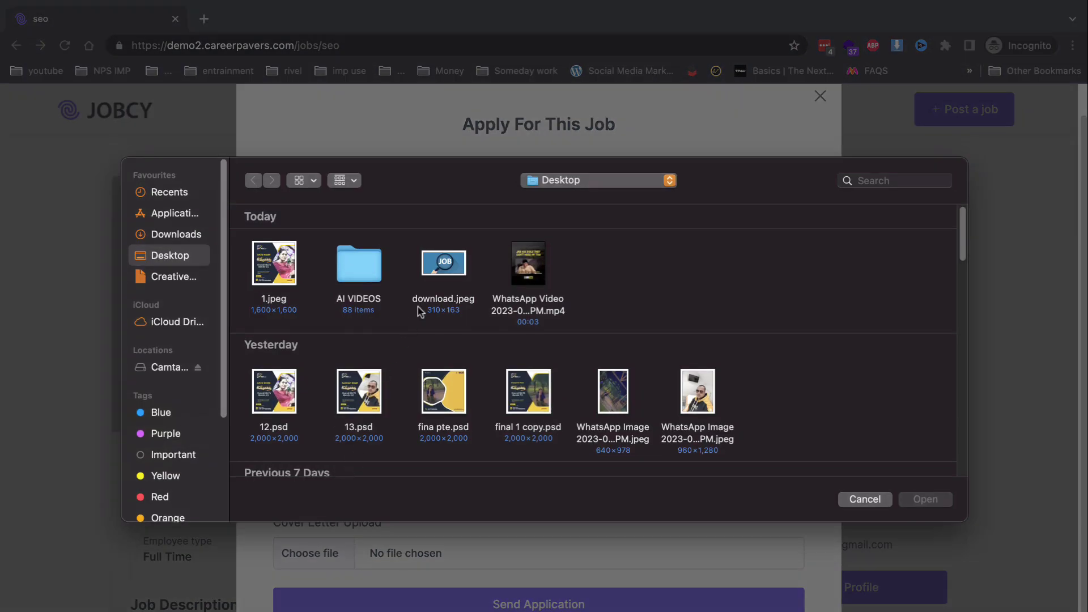
double_click(456, 259)
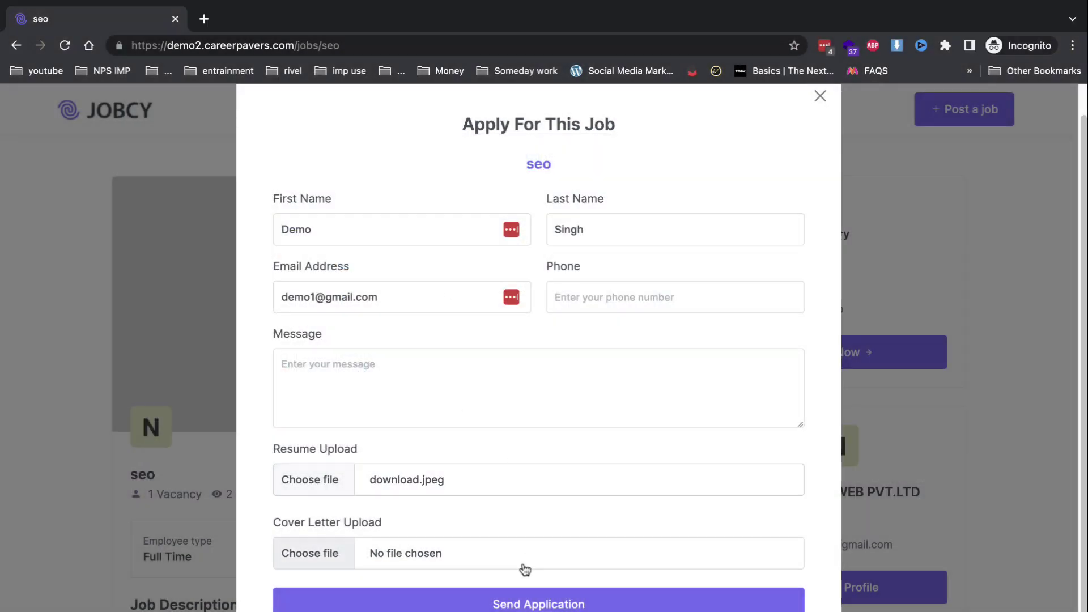
left_click(519, 600)
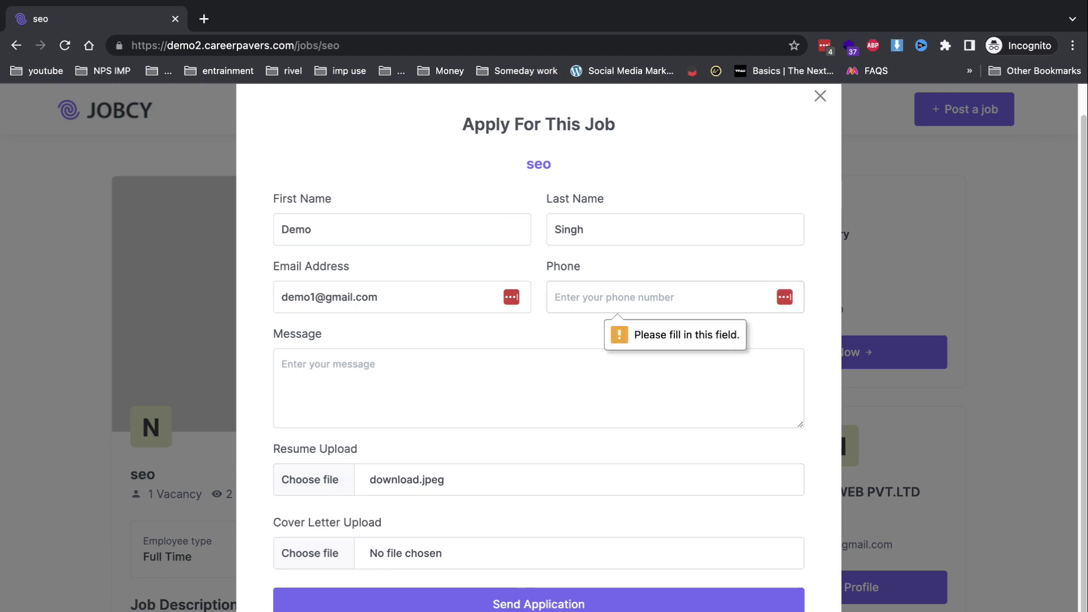
type("32342342")
left_click(572, 598)
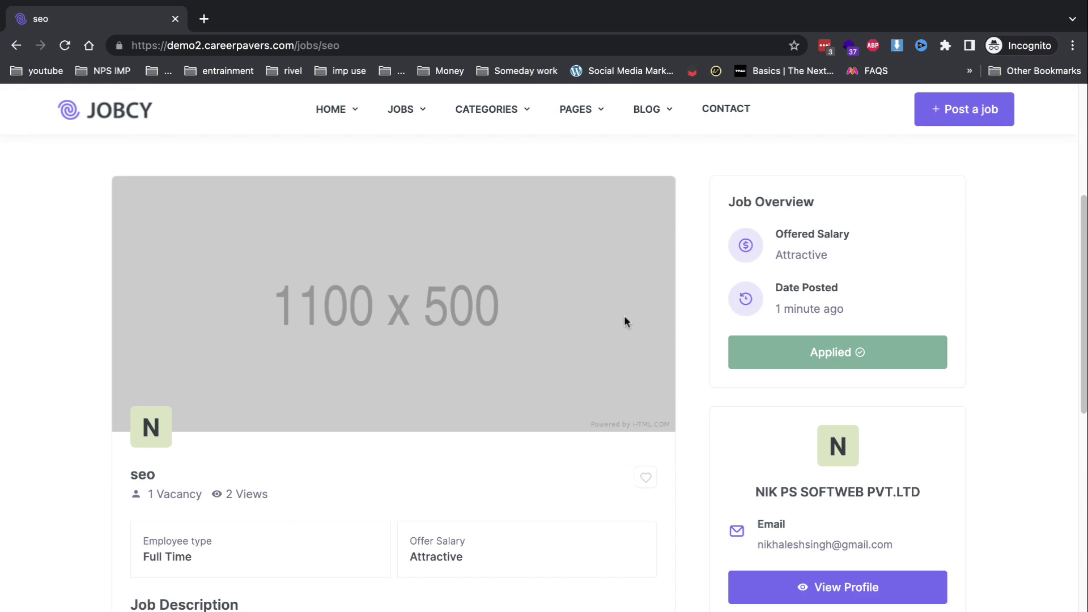
scroll(625, 322, "up", 5)
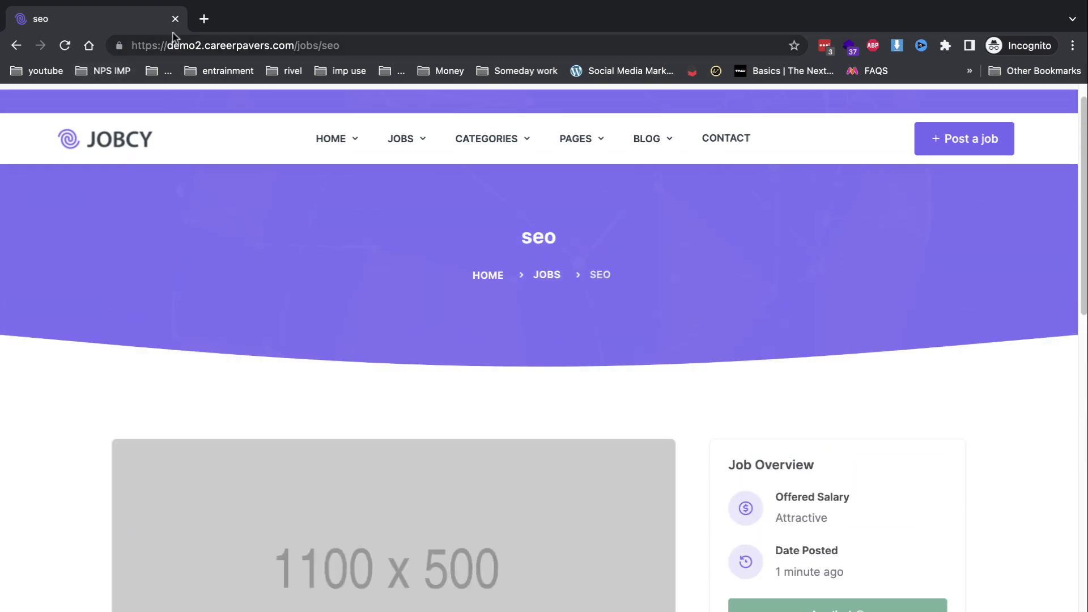
Close the incognito window and open applicant 21 from the employer's Applicants list.
left_click(175, 19)
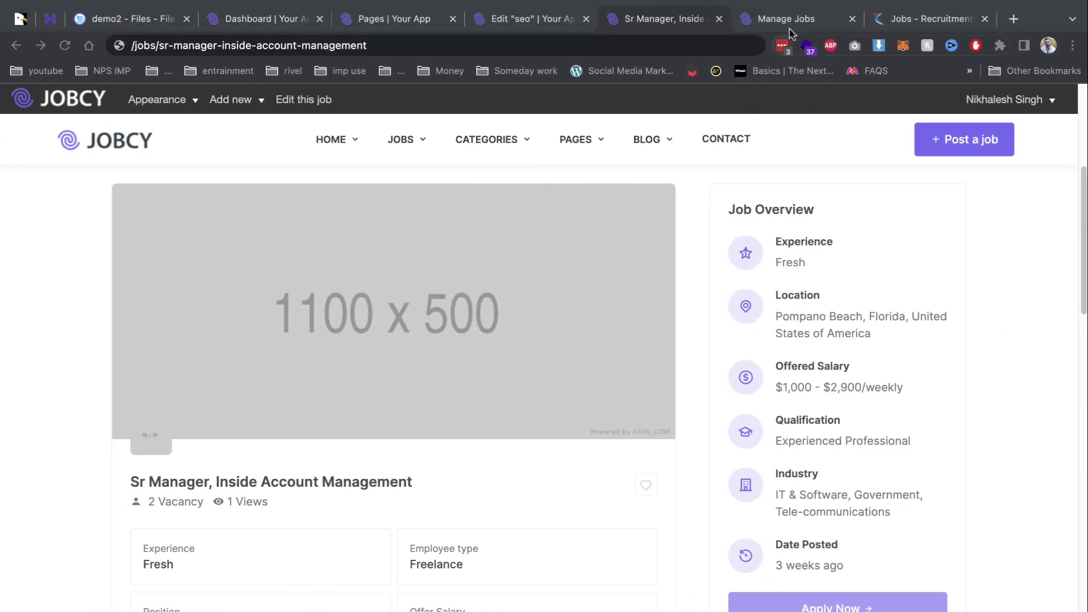
left_click(790, 23)
left_click(105, 292)
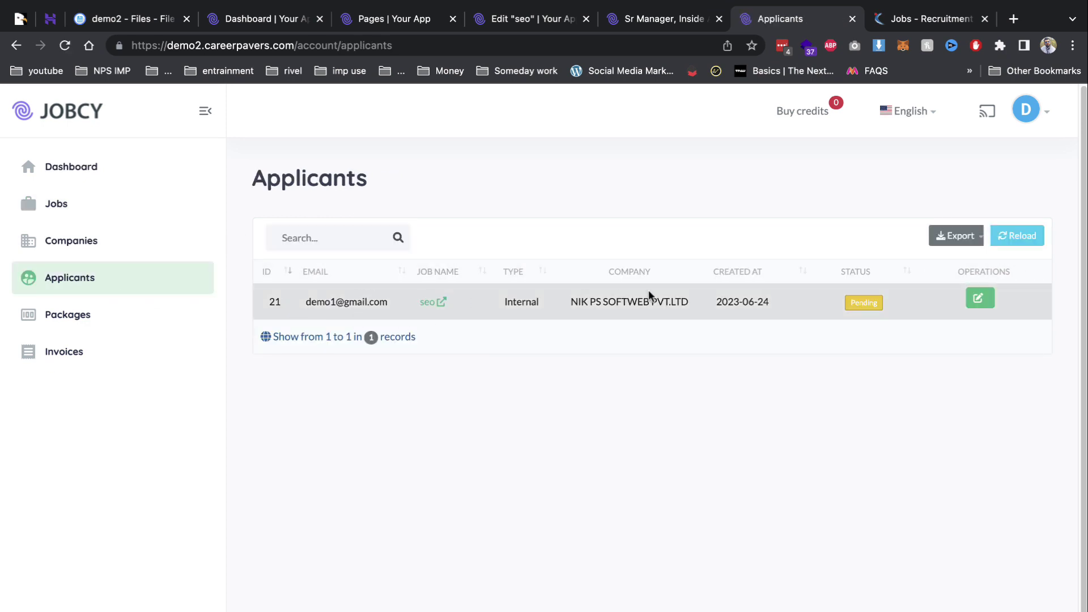
left_click(978, 297)
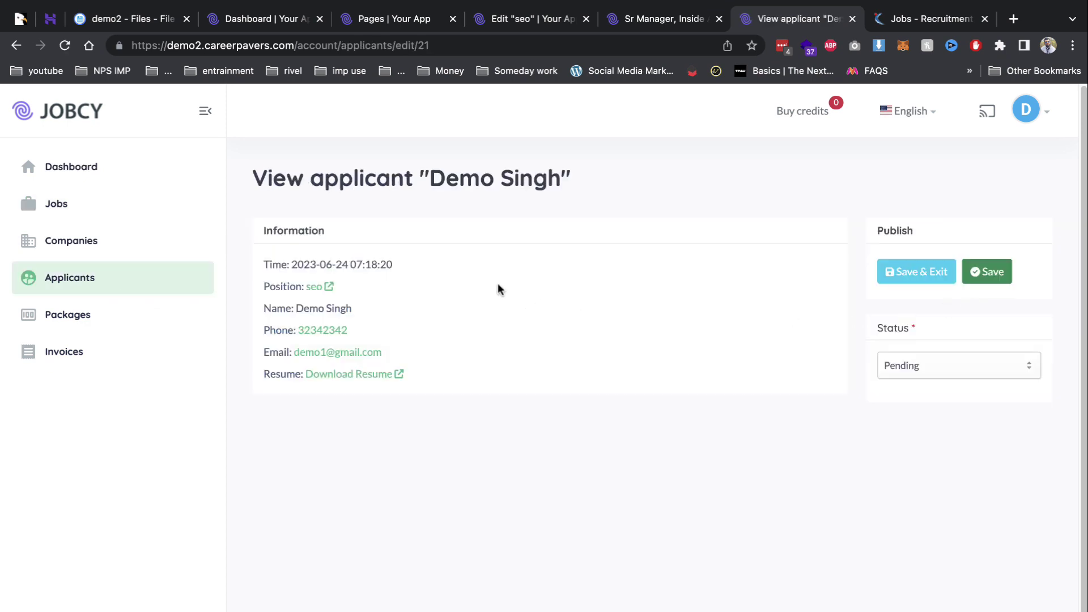
Download applicant 21's resume, set the application status to Checked, save, and open Invoices.
left_click(375, 372)
left_click(929, 365)
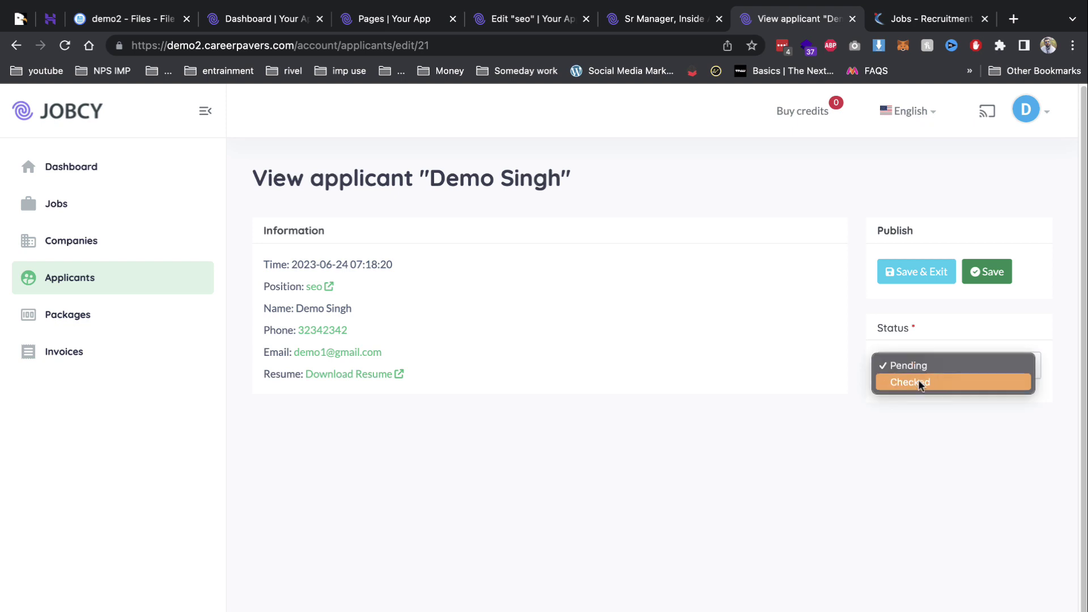
left_click(919, 383)
left_click(904, 278)
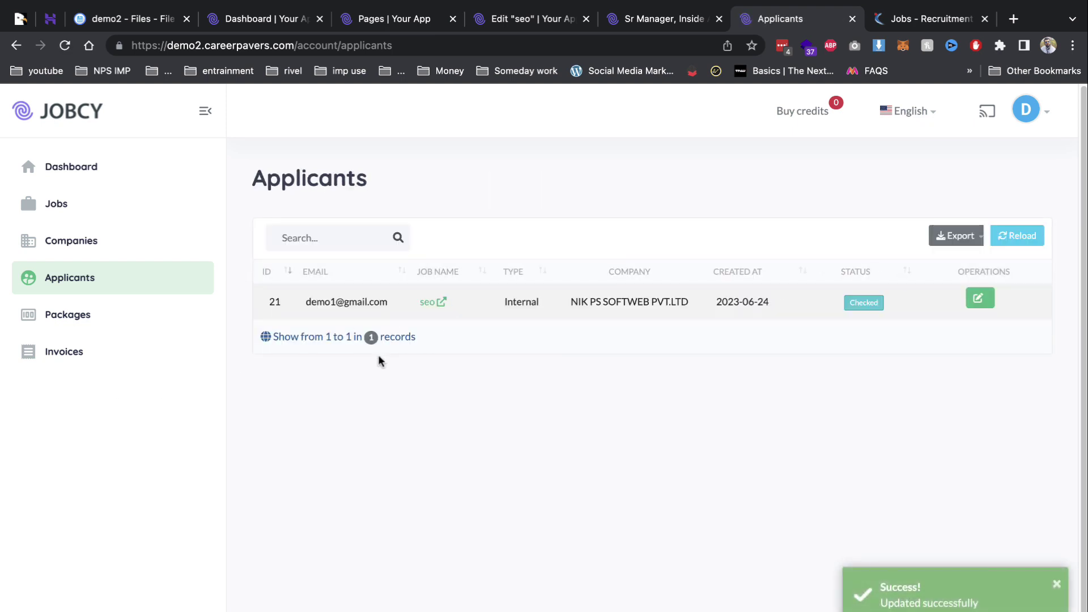
left_click(92, 350)
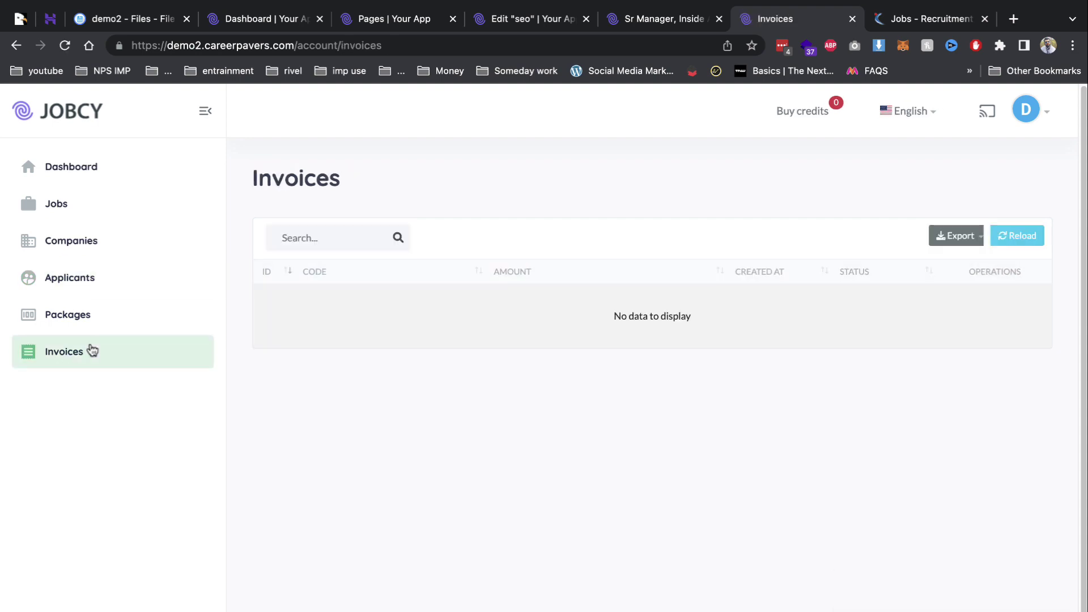
Check the Packages page, then open Payments > Payment methods in the admin panel.
left_click(96, 315)
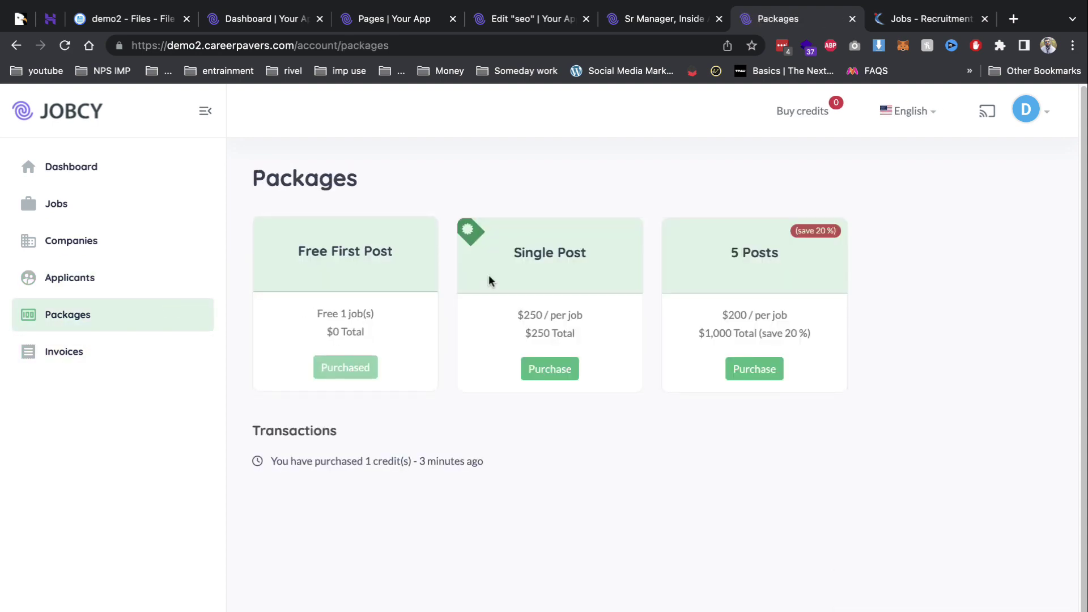
left_click(663, 19)
left_click(529, 18)
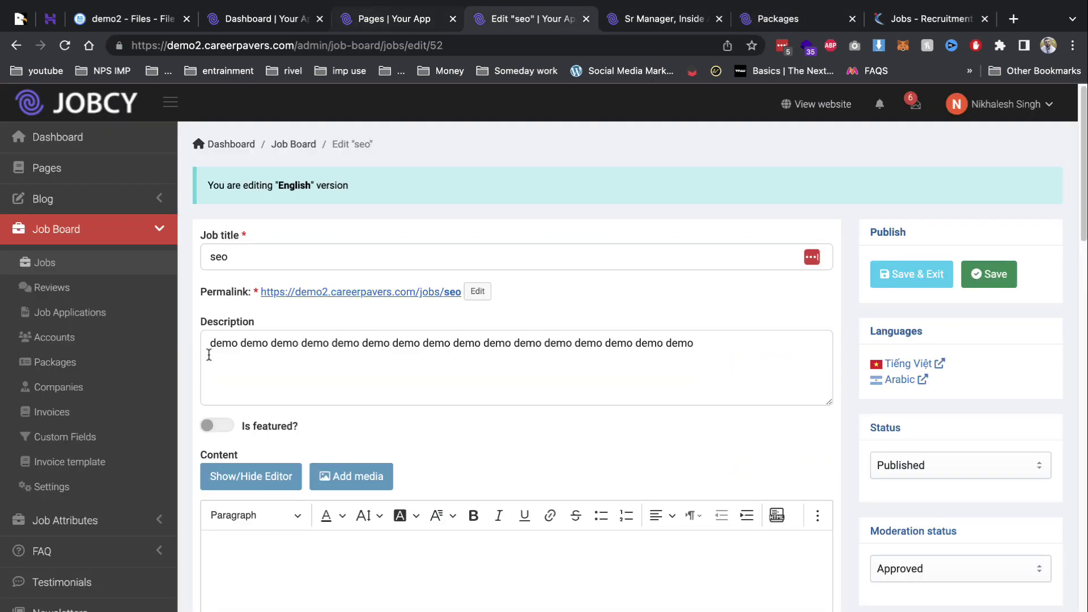
scroll(146, 481, "down", 3)
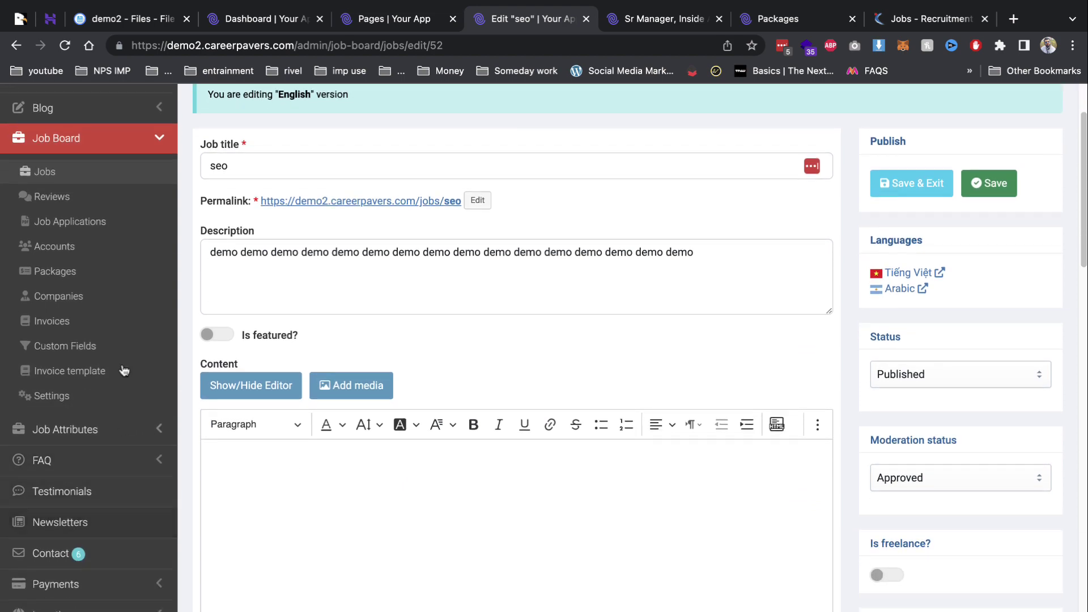
left_click(142, 584)
scroll(128, 586, "down", 5)
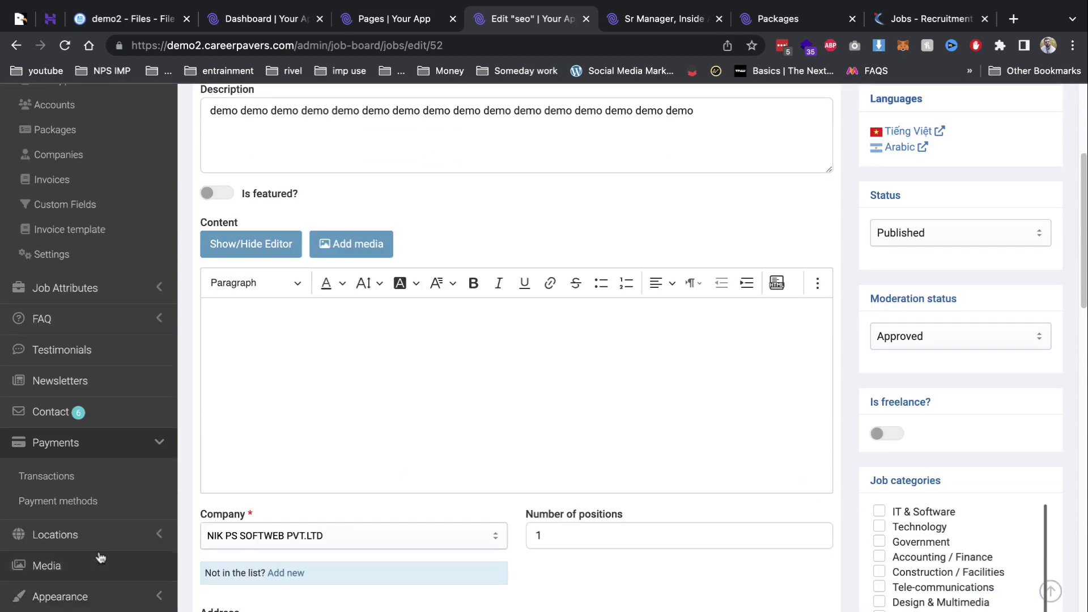
left_click(85, 503)
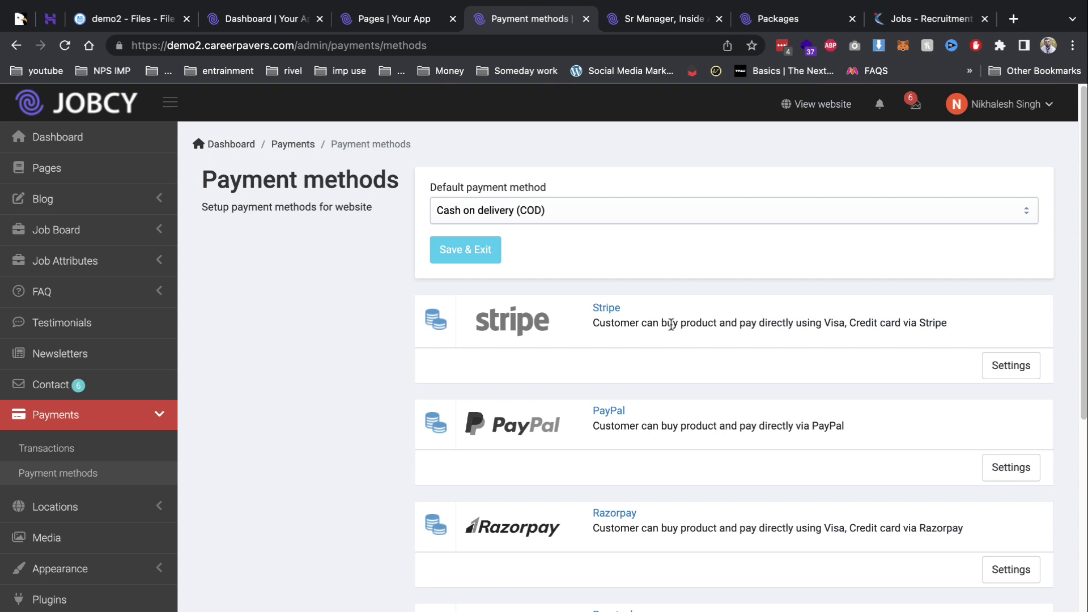
Set Razorpay as the default payment method and save.
left_click(592, 205)
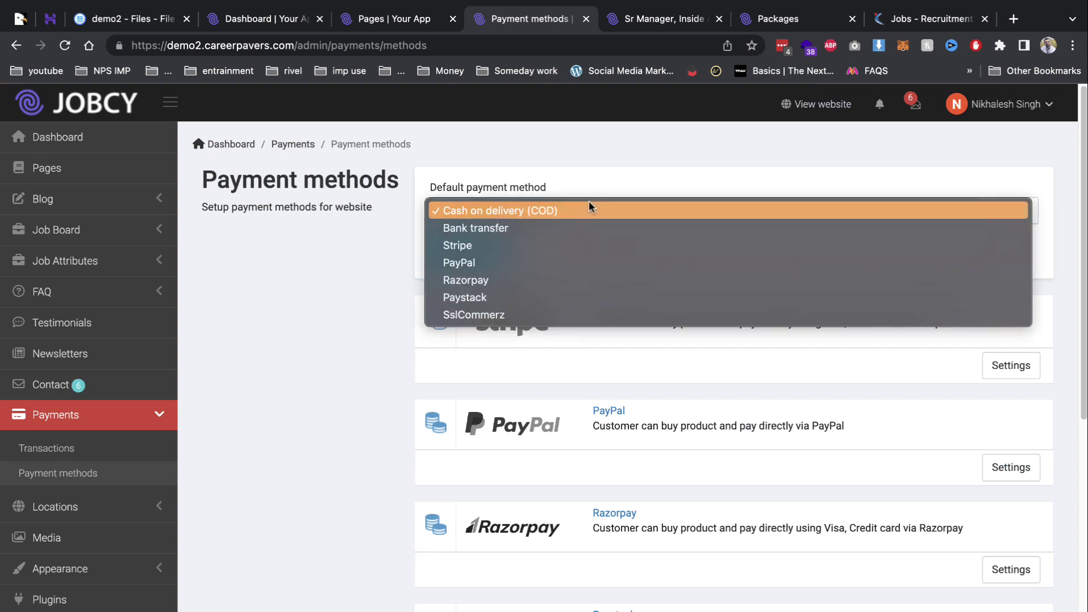
left_click(485, 279)
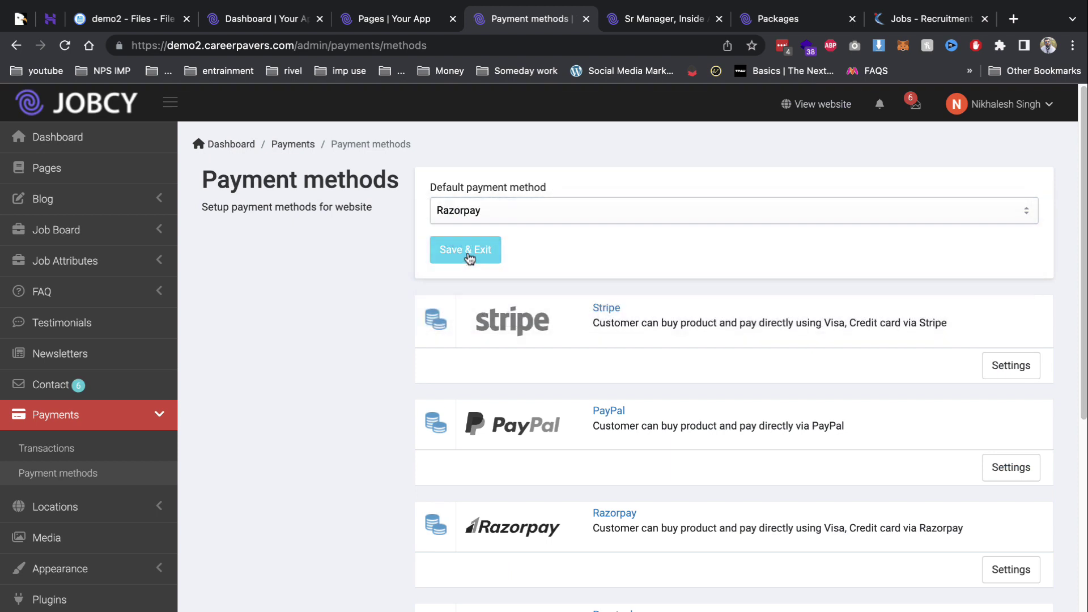
left_click(468, 252)
scroll(793, 369, "down", 5)
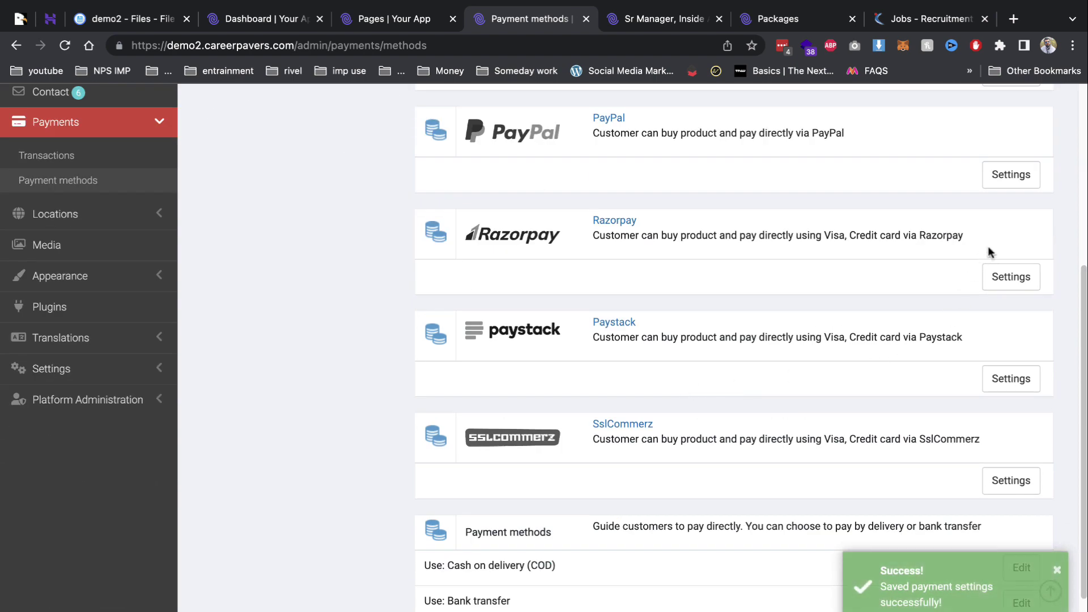
Activate Razorpay from its settings form, then open the admin list of all FAQs.
left_click(1004, 281)
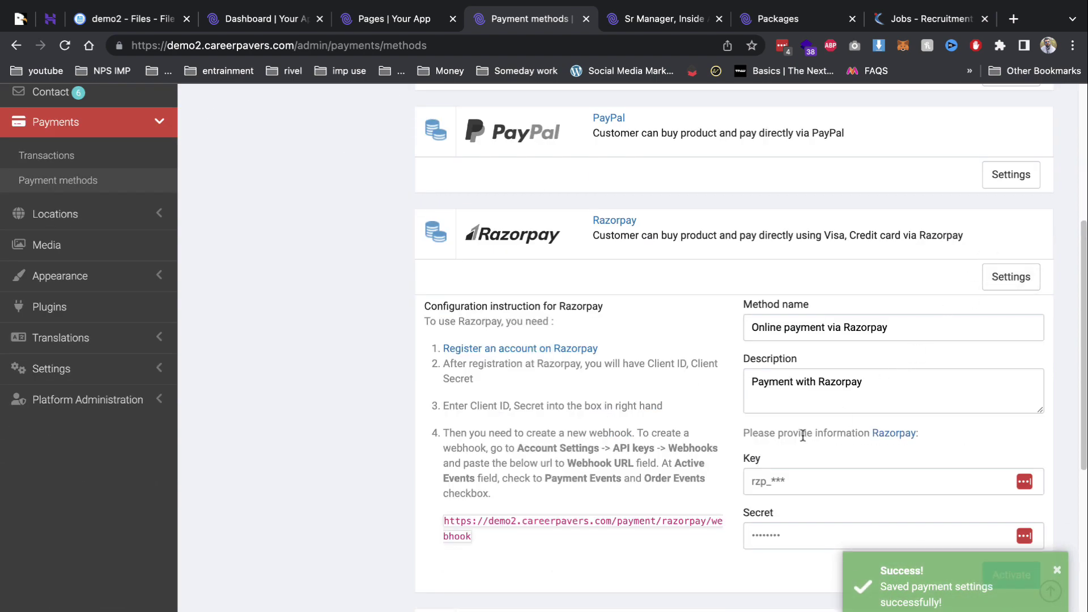
scroll(802, 435, "down", 3)
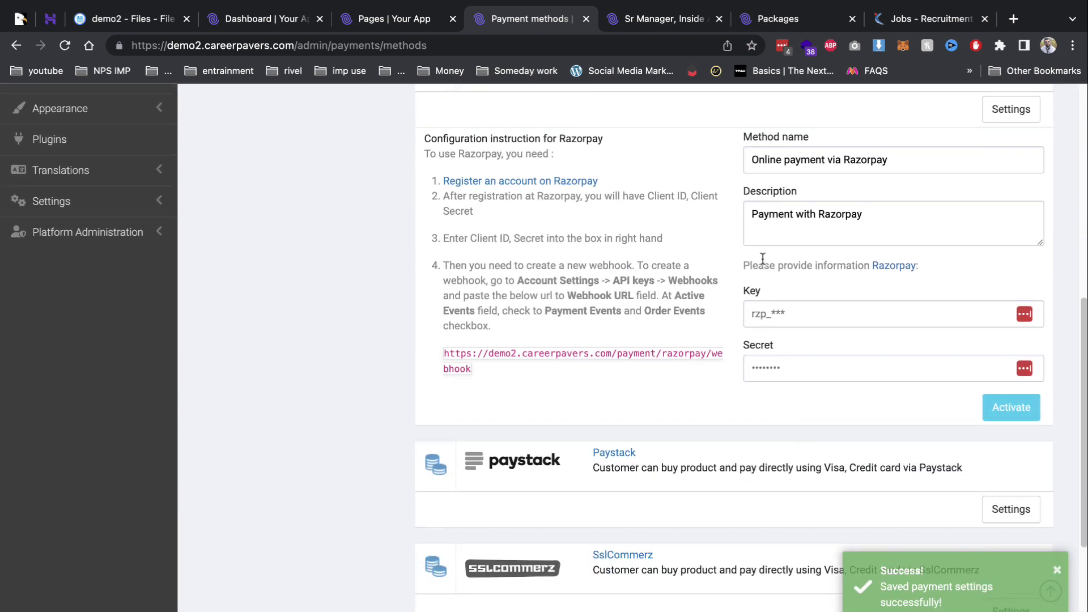
left_click(822, 314)
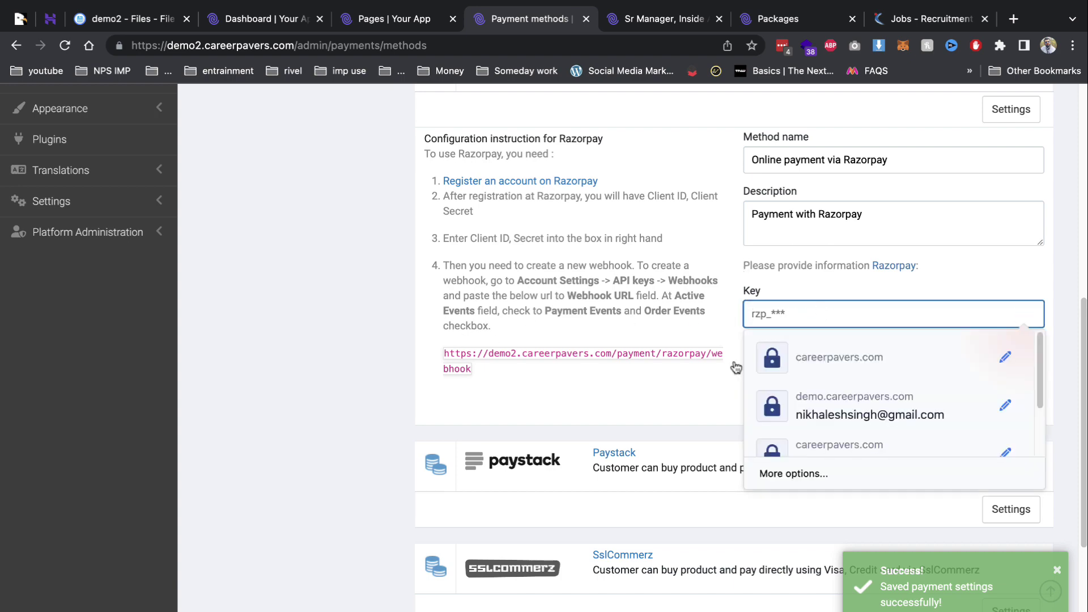
left_click(607, 351)
left_click(1011, 407)
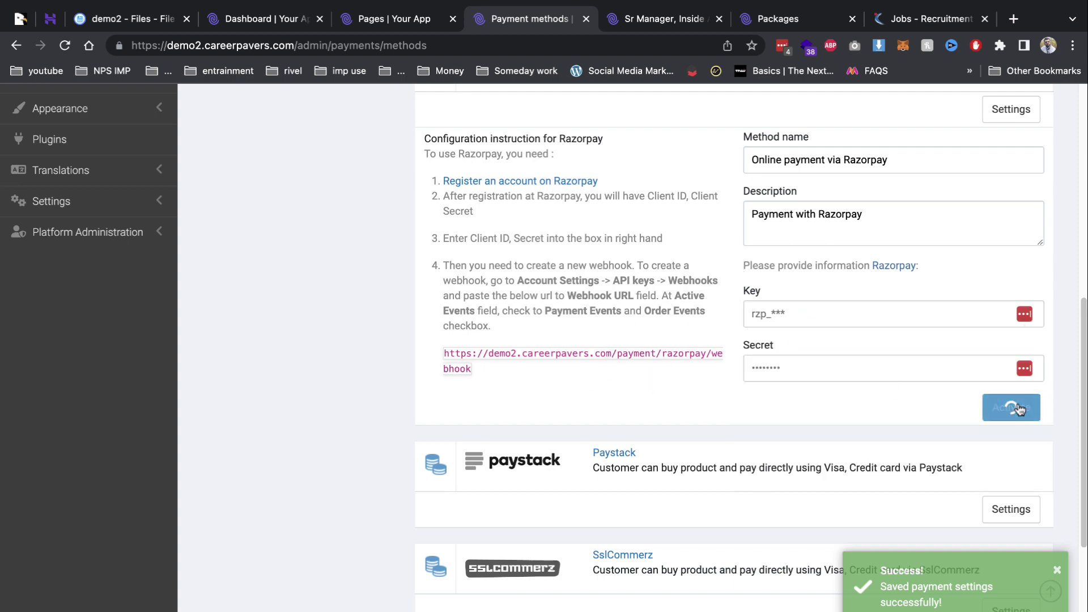
scroll(575, 338, "up", 8)
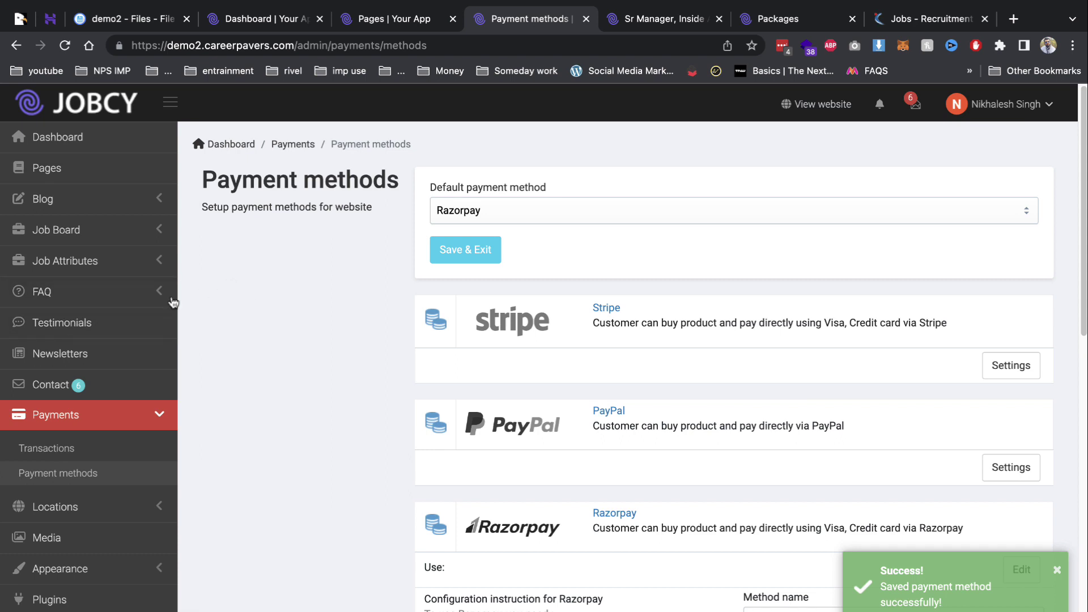
left_click(40, 293)
left_click(76, 335)
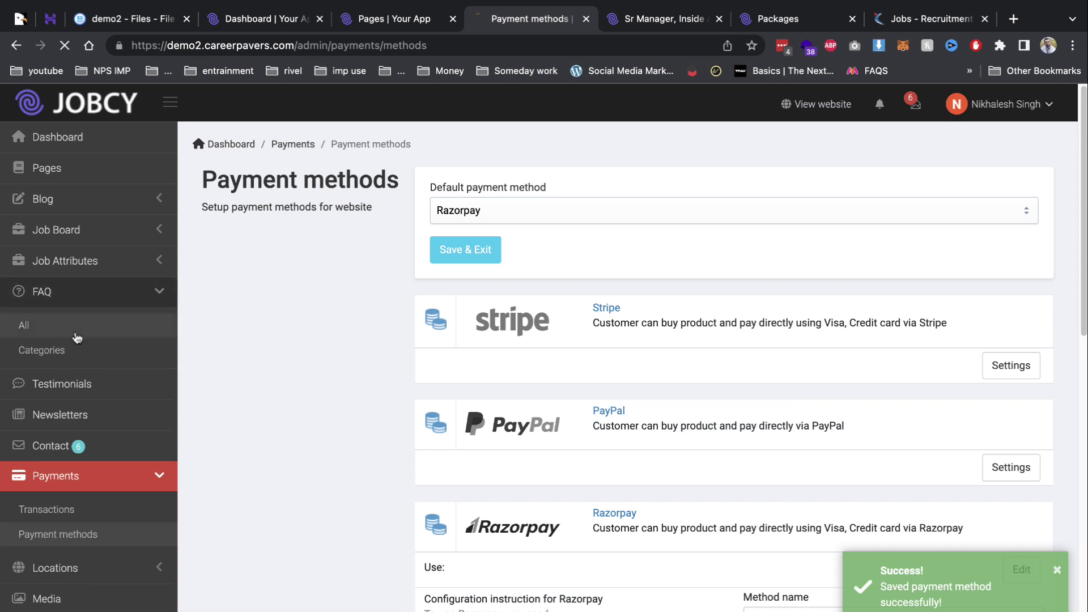